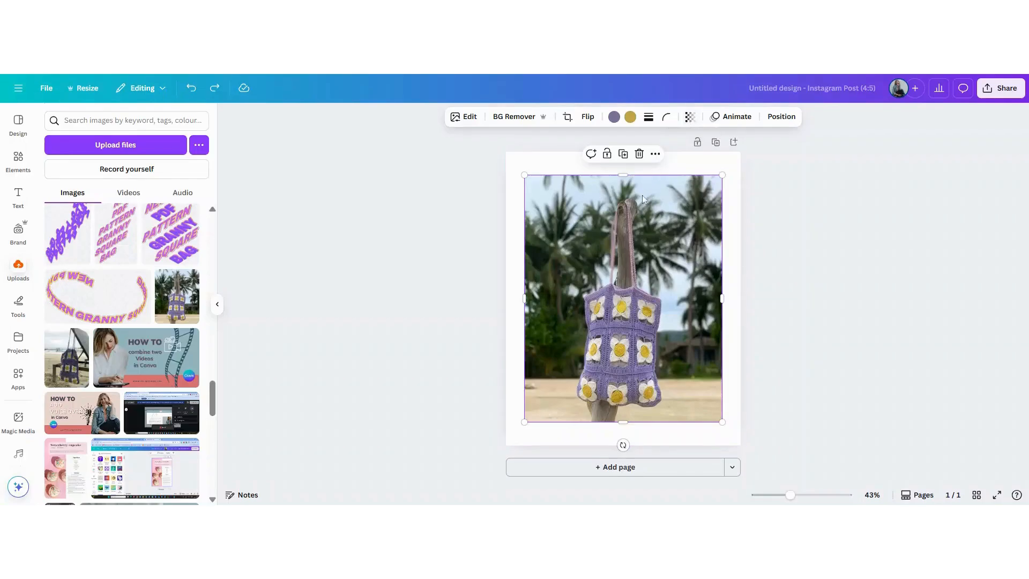
Remove the background from the beach bag photo and open Magic Grab with the Brush selection
{"action": "left_click", "coordinate": [512, 119]}
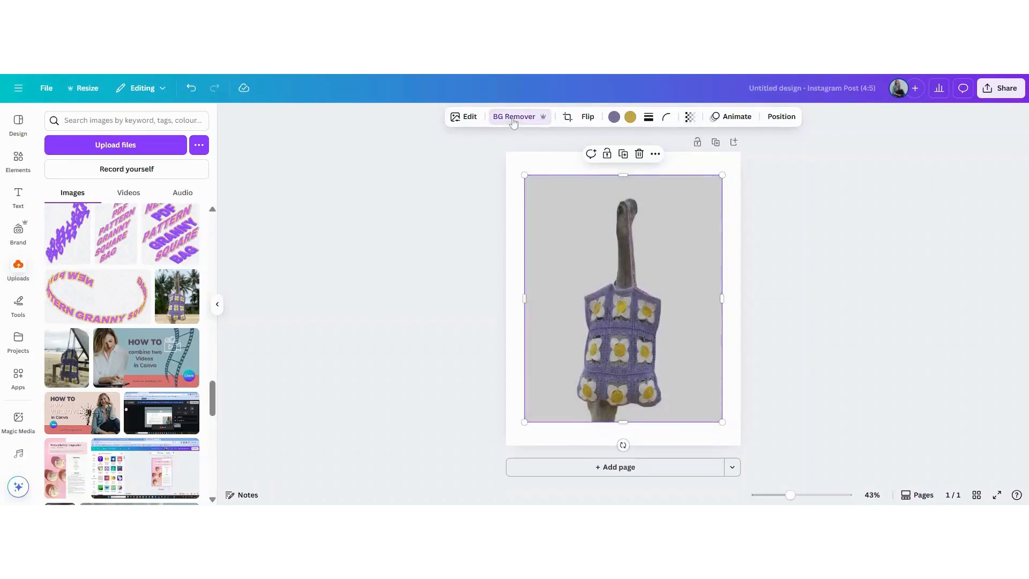
{"action": "left_click", "coordinate": [464, 118]}
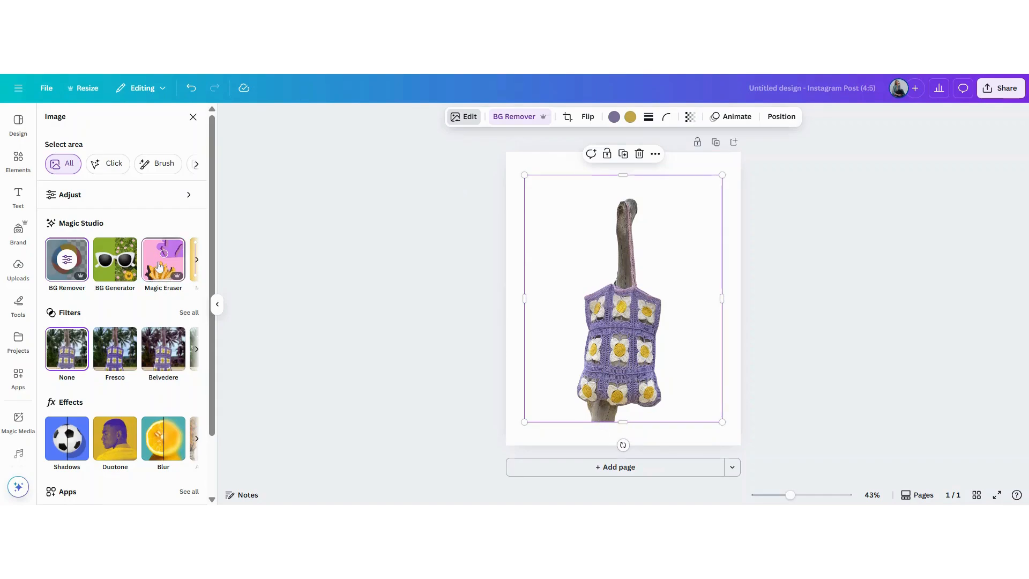
{"action": "left_click", "coordinate": [197, 260]}
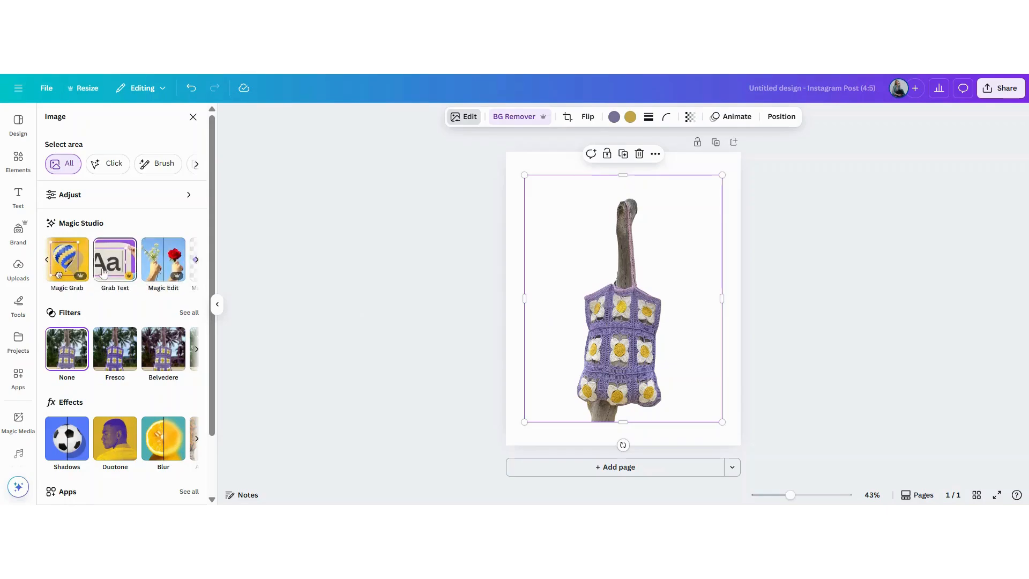
{"action": "left_click", "coordinate": [66, 262]}
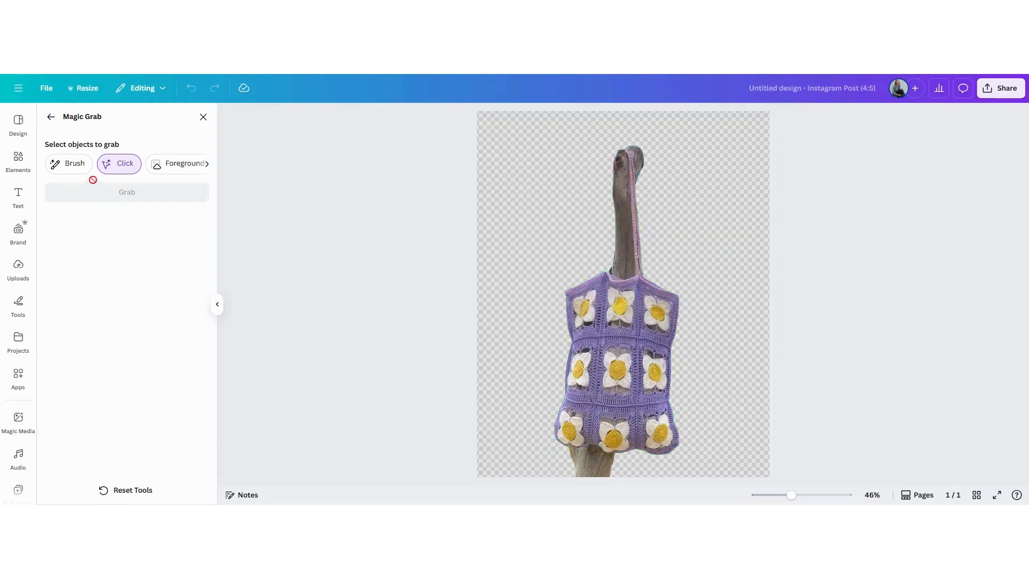
{"action": "left_click", "coordinate": [78, 166]}
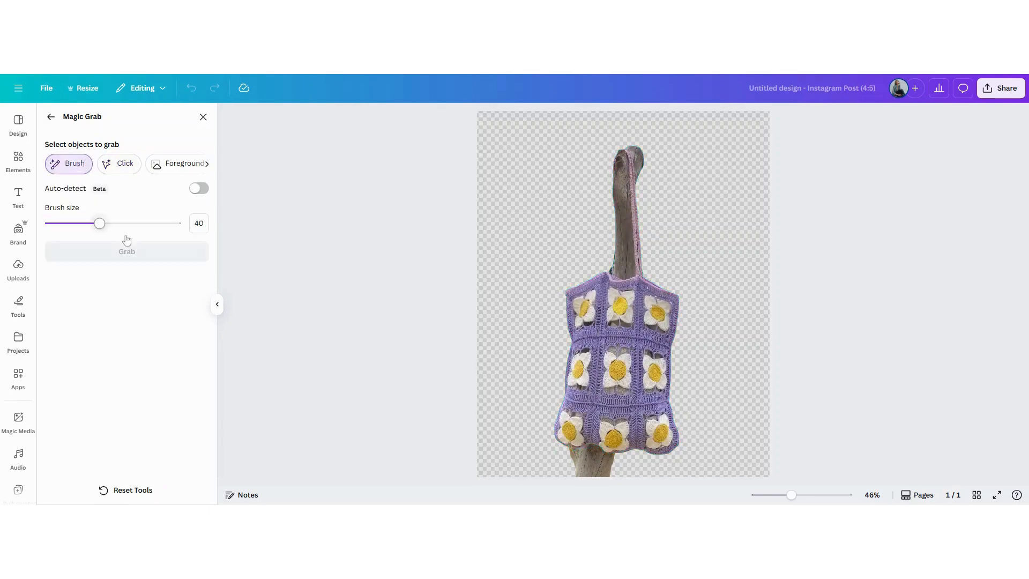
Brush over the crochet bag at size 40 and its strap at size 6, and grab them as a separate element
{"action": "mouse_move", "coordinate": [606, 296]}
{"action": "left_mouse_down"}
{"action": "mouse_move", "coordinate": [571, 434]}
{"action": "mouse_move", "coordinate": [661, 438]}
{"action": "mouse_move", "coordinate": [646, 298]}
{"action": "mouse_move", "coordinate": [618, 305]}
{"action": "mouse_move", "coordinate": [609, 353]}
{"action": "mouse_move", "coordinate": [611, 397]}
{"action": "mouse_move", "coordinate": [633, 424]}
{"action": "mouse_move", "coordinate": [646, 389]}
{"action": "mouse_move", "coordinate": [629, 345]}
{"action": "mouse_move", "coordinate": [589, 400]}
{"action": "left_mouse_up"}
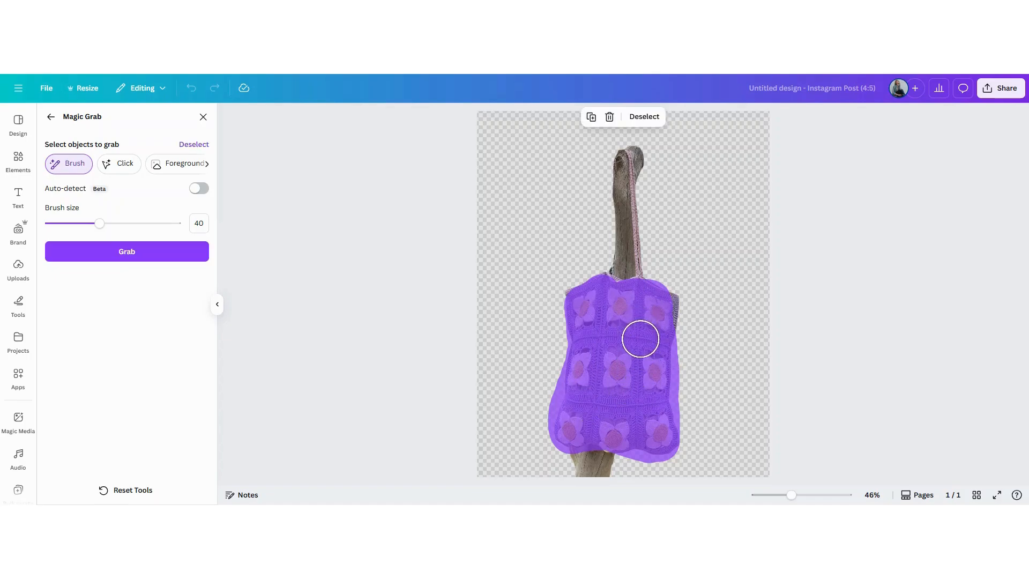
{"action": "left_click", "coordinate": [57, 224]}
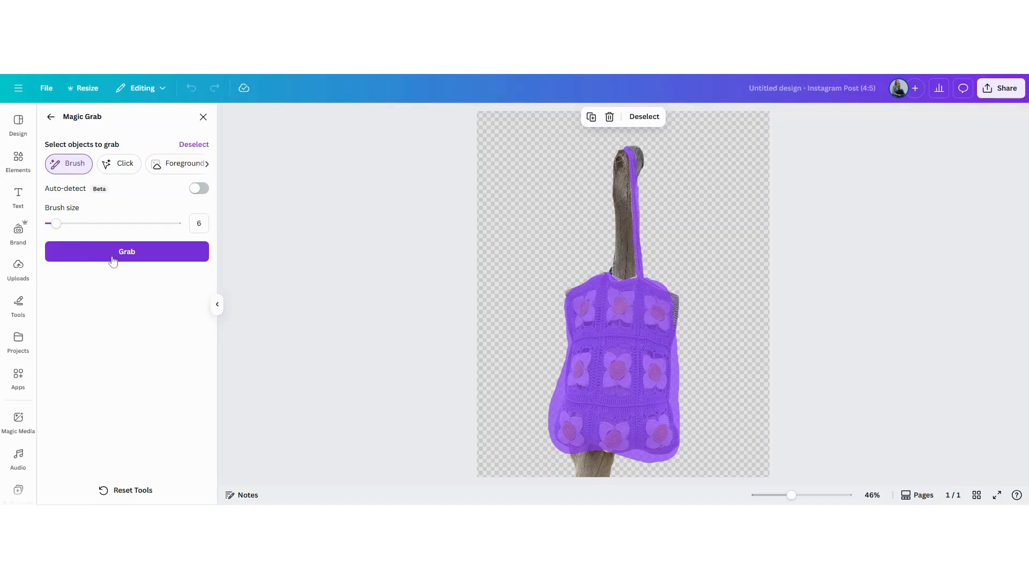
{"action": "left_click", "coordinate": [111, 253]}
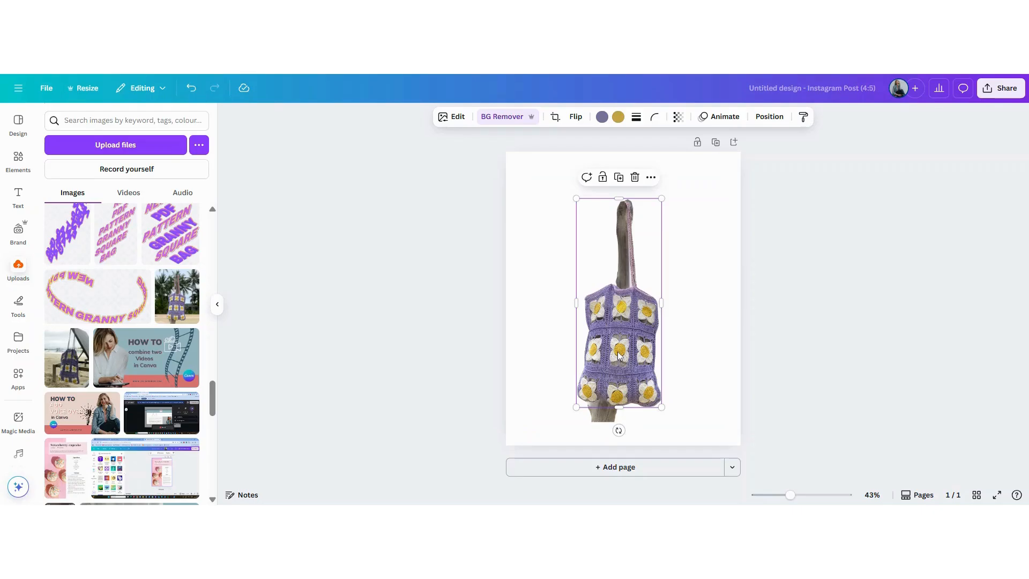
Show the design's layers, move the grabbed bag off the branch, and delete the leftover branch layer
{"action": "key", "text": "alt+1"}
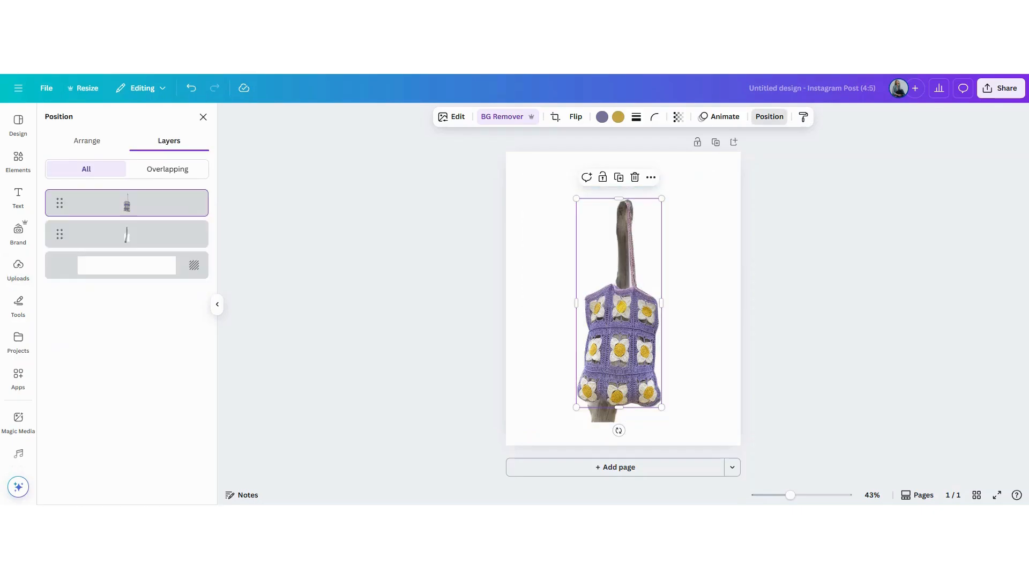
{"action": "left_click", "coordinate": [159, 234]}
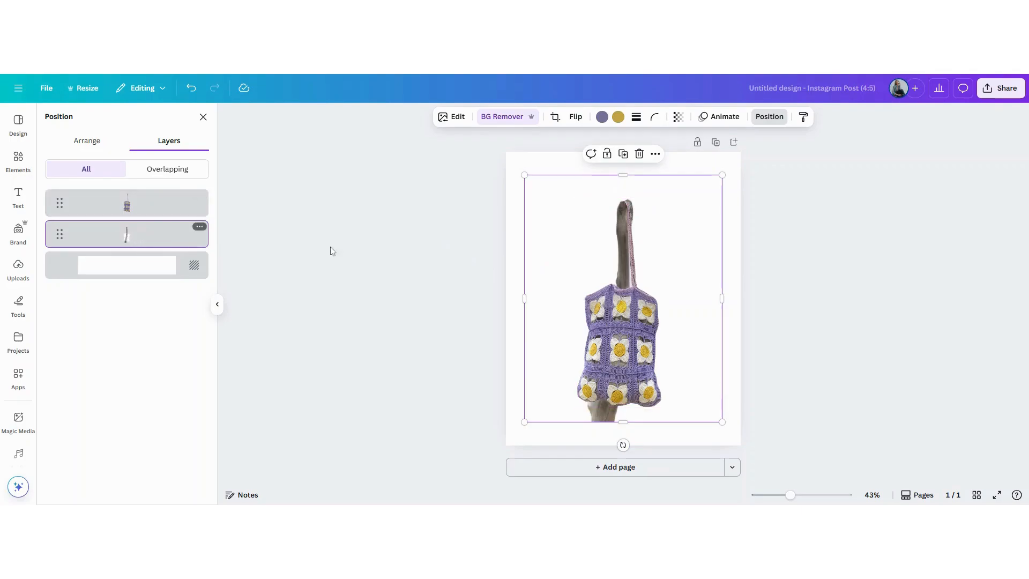
{"action": "left_click_drag", "start_coordinate": [621, 263], "coordinate": [551, 242]}
{"action": "left_click", "coordinate": [635, 328]}
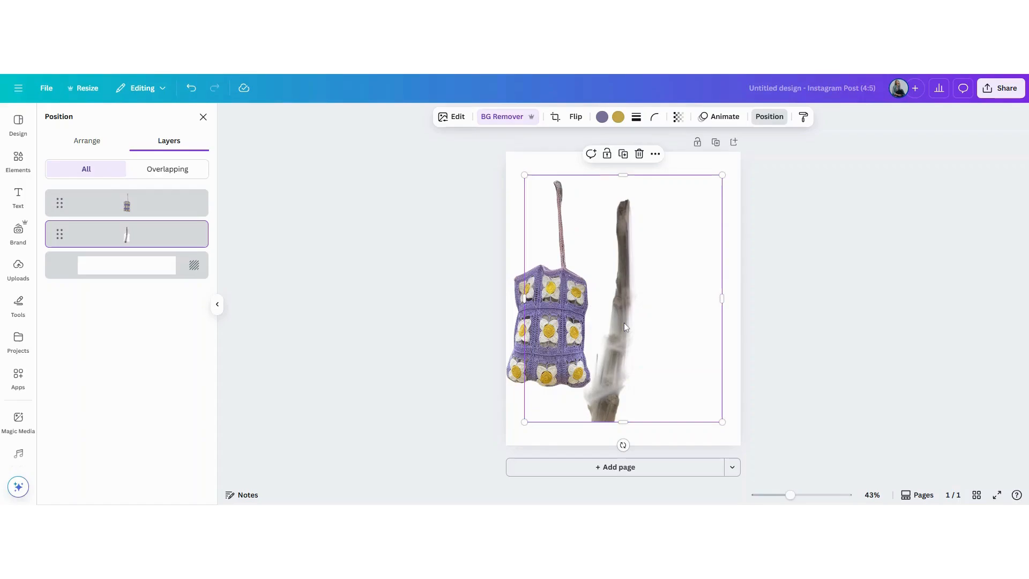
{"action": "key", "text": "Delete"}
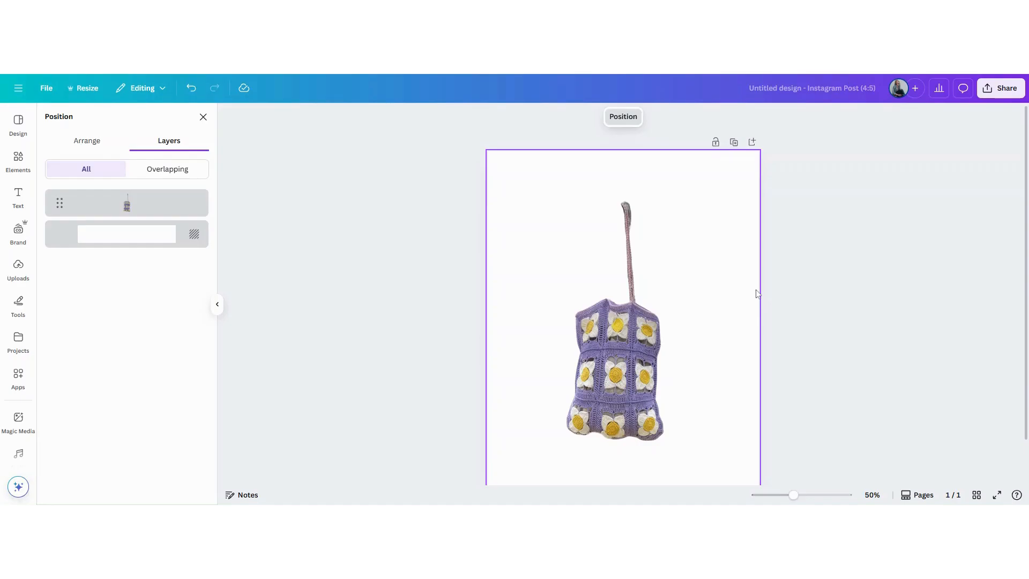
Select the grabbed bag image and open it in Magic Eraser
{"action": "scroll", "coordinate": [756, 294], "scroll_direction": "up", "scroll_amount": 5}
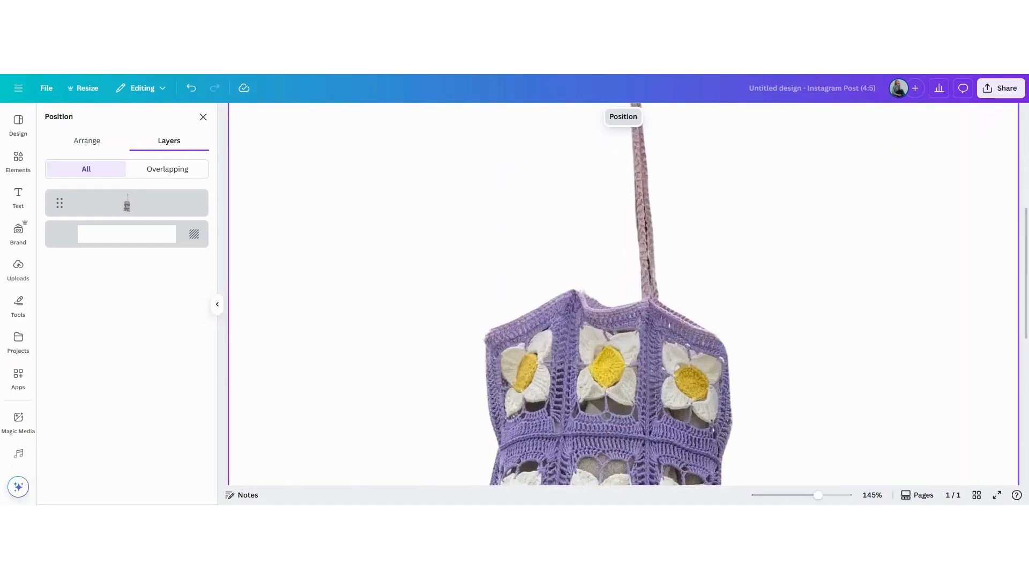
{"action": "scroll", "coordinate": [751, 305], "scroll_direction": "up", "scroll_amount": 3}
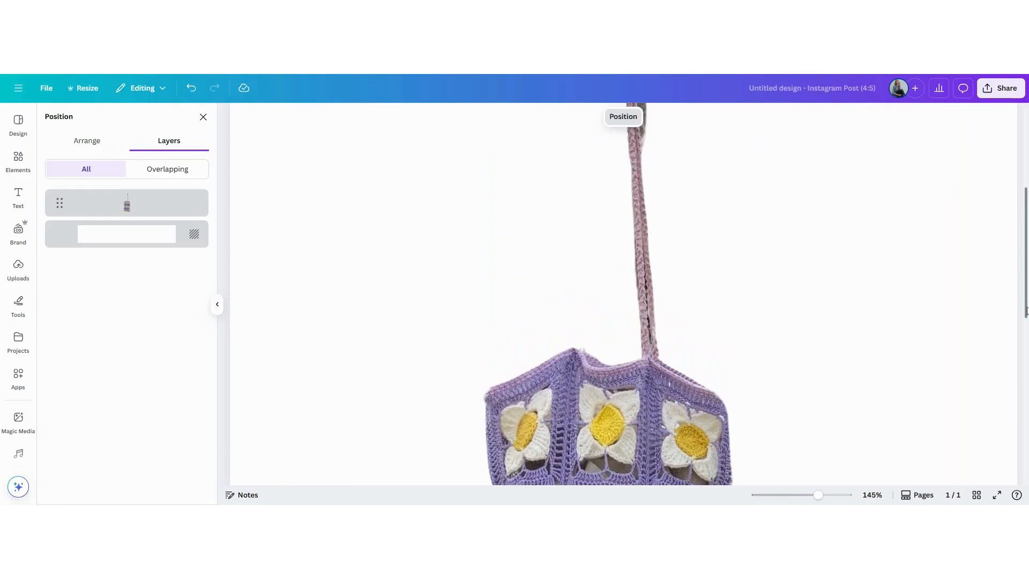
{"action": "scroll", "coordinate": [1026, 311], "scroll_direction": "up", "scroll_amount": 5}
{"action": "scroll", "coordinate": [811, 394], "scroll_direction": "up", "scroll_amount": 5}
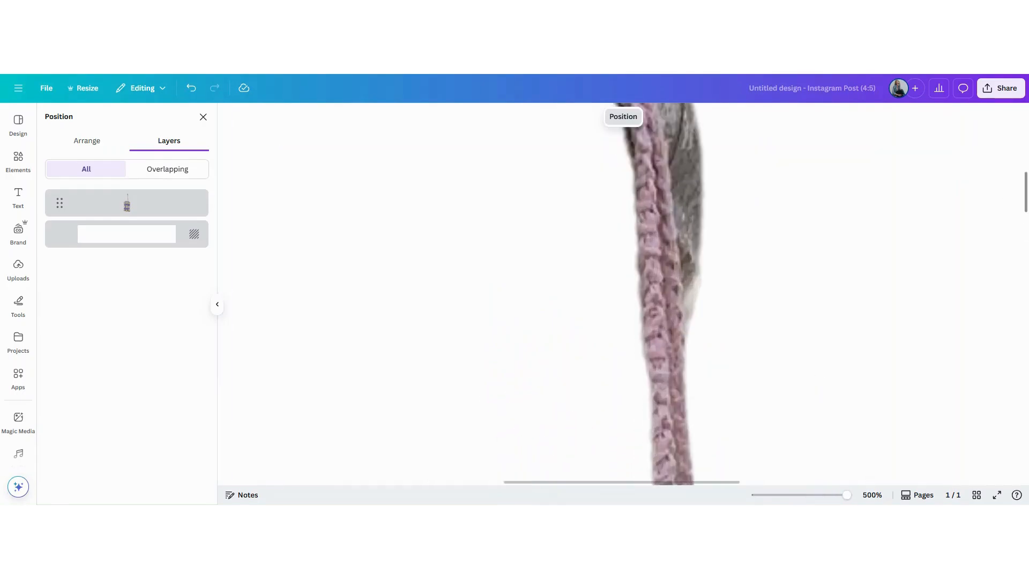
{"action": "scroll", "coordinate": [659, 189], "scroll_direction": "up", "scroll_amount": 3}
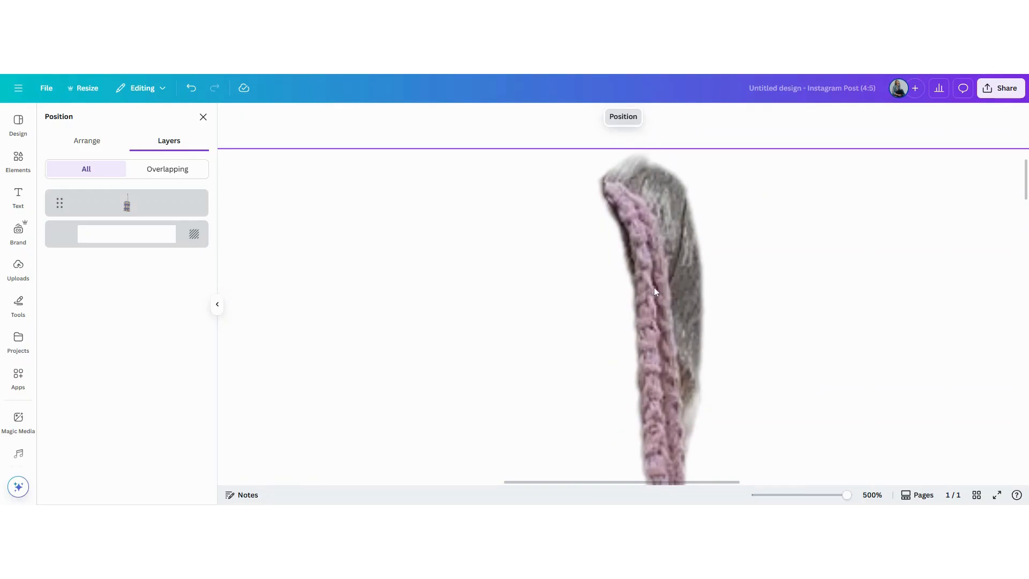
{"action": "left_click", "coordinate": [127, 203]}
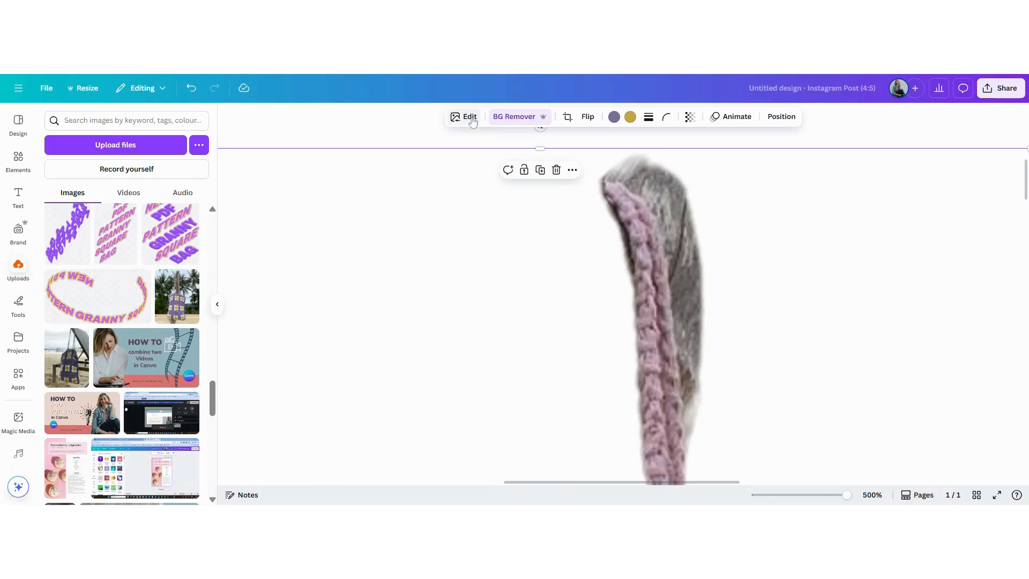
{"action": "left_click", "coordinate": [470, 117]}
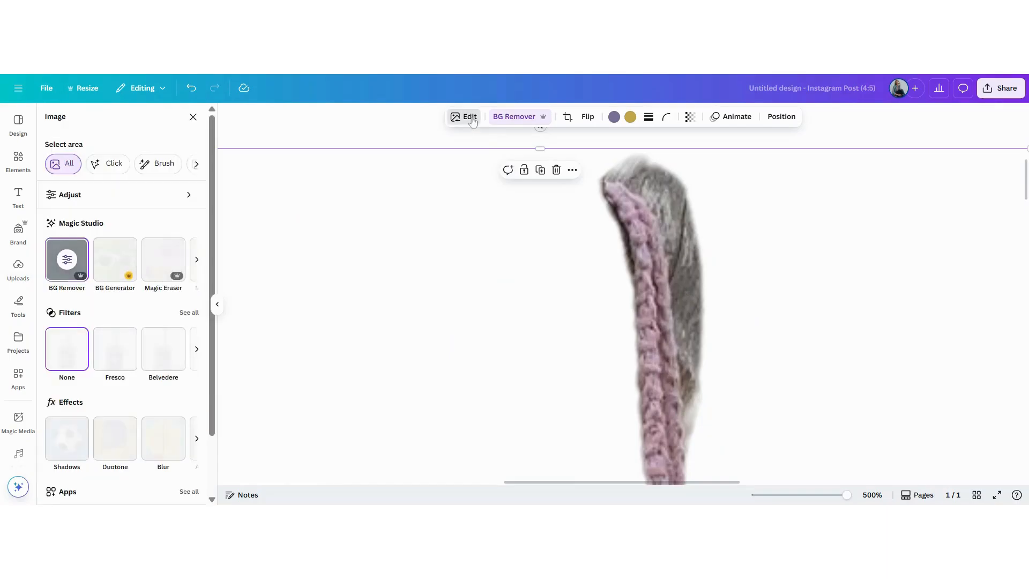
{"action": "left_click", "coordinate": [163, 257]}
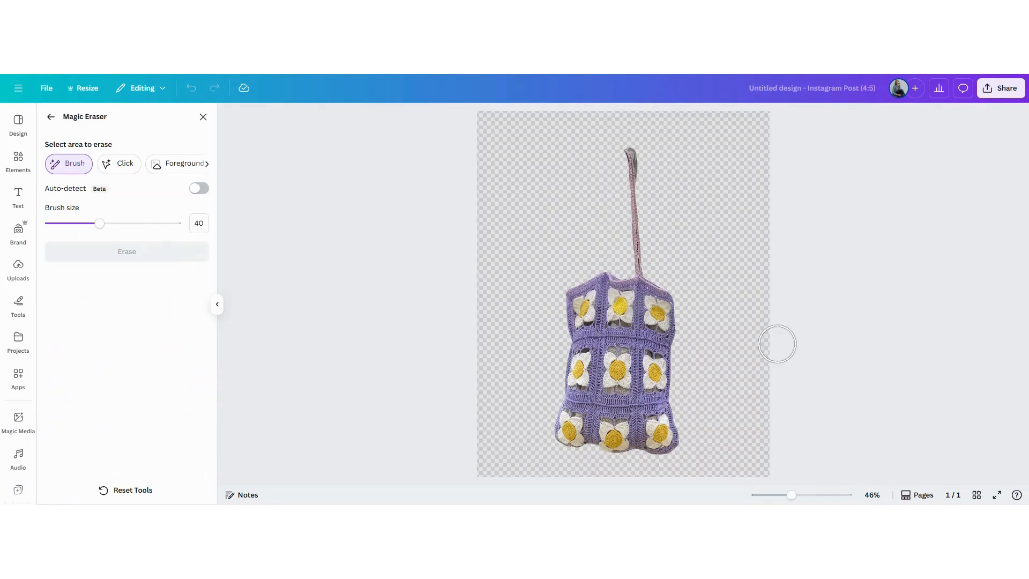
Set the Magic Eraser brush size to 3 for working closely around the upper end of the strap
{"action": "key", "text": "ctrl+plus"}
{"action": "key", "text": "ctrl+plus"}
{"action": "key", "text": "ctrl+plus"}
{"action": "scroll", "coordinate": [955, 285], "scroll_direction": "up", "scroll_amount": 1}
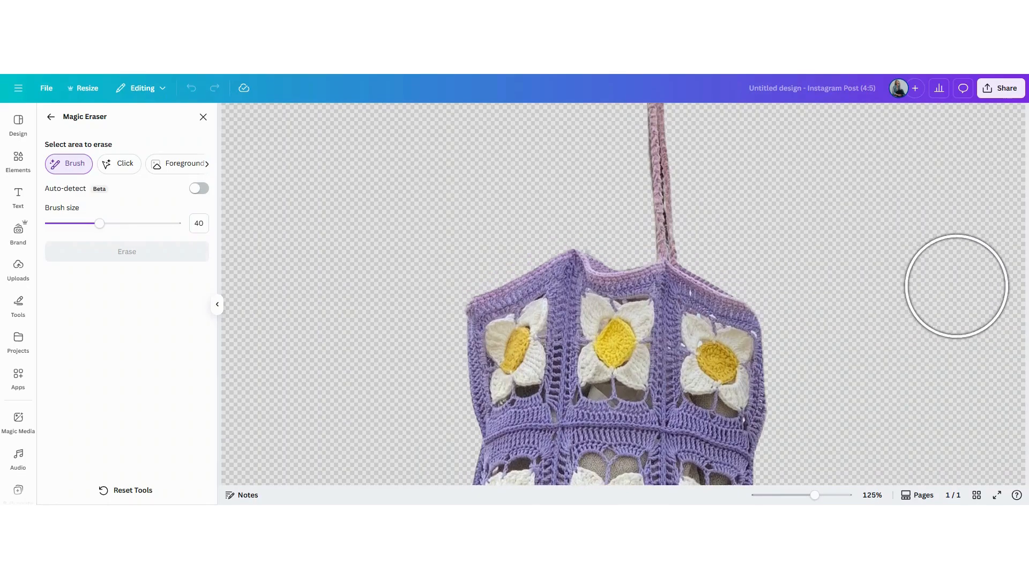
{"action": "scroll", "coordinate": [962, 302], "scroll_direction": "up", "scroll_amount": 4}
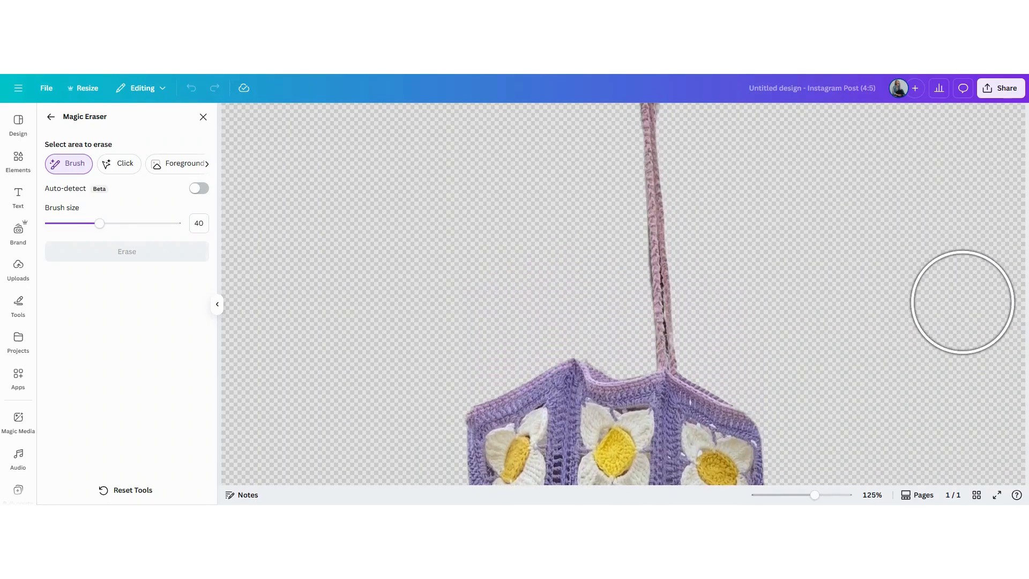
{"action": "scroll", "coordinate": [963, 302], "scroll_direction": "up", "scroll_amount": 6}
{"action": "key", "text": "ctrl+plus"}
{"action": "key", "text": "ctrl+plus"}
{"action": "key", "text": "ctrl+plus"}
{"action": "scroll", "coordinate": [962, 301], "scroll_direction": "up", "scroll_amount": 3}
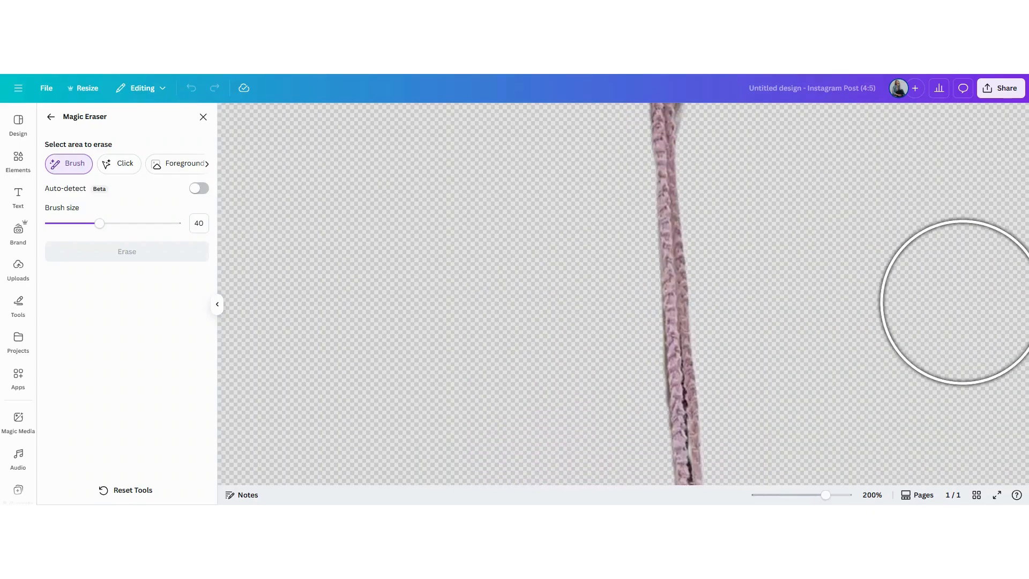
{"action": "scroll", "coordinate": [962, 302], "scroll_direction": "up", "scroll_amount": 4}
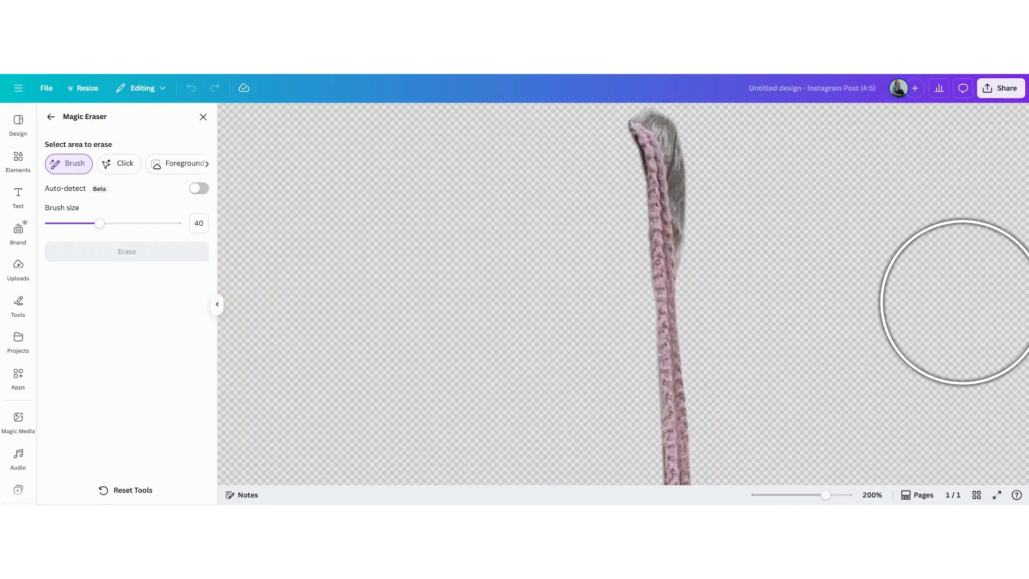
{"action": "key", "text": "ctrl+plus"}
{"action": "key", "text": "ctrl+plus"}
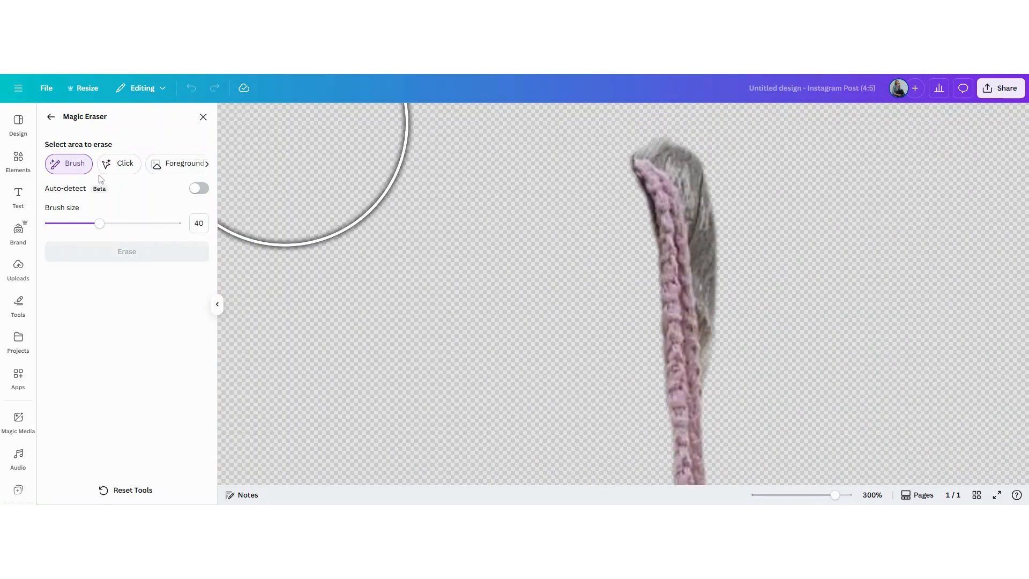
{"action": "left_click_drag", "start_coordinate": [99, 229], "coordinate": [53, 234]}
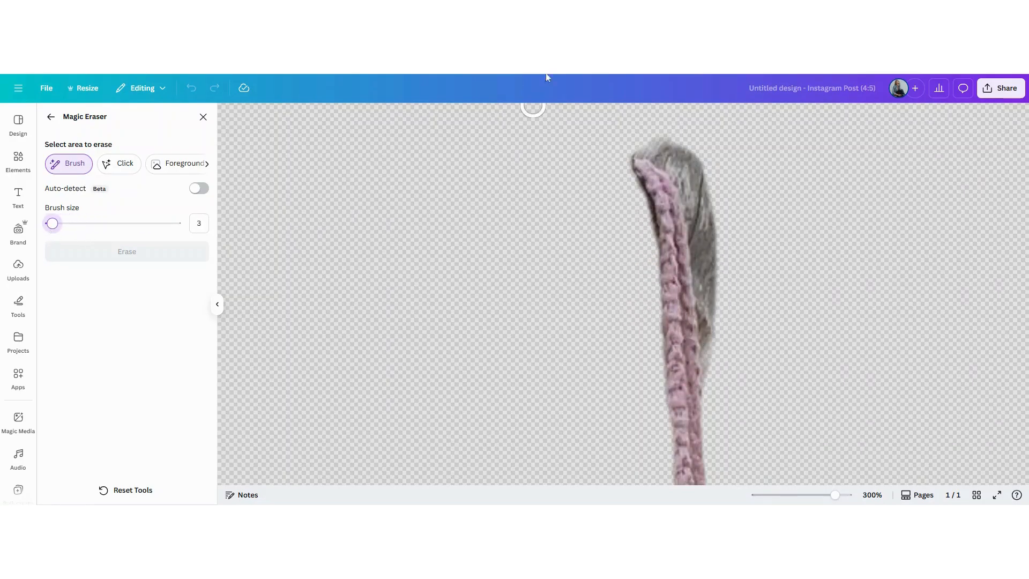
Brush over the leftover grey wood around the upper end of the strap, erase it and return to the design
{"action": "mouse_move", "coordinate": [648, 141]}
{"action": "left_mouse_down"}
{"action": "mouse_move", "coordinate": [693, 190]}
{"action": "mouse_move", "coordinate": [720, 387]}
{"action": "left_mouse_up"}
{"action": "mouse_move", "coordinate": [648, 160]}
{"action": "left_mouse_down"}
{"action": "mouse_move", "coordinate": [684, 147]}
{"action": "mouse_move", "coordinate": [673, 143]}
{"action": "mouse_move", "coordinate": [724, 206]}
{"action": "left_mouse_up"}
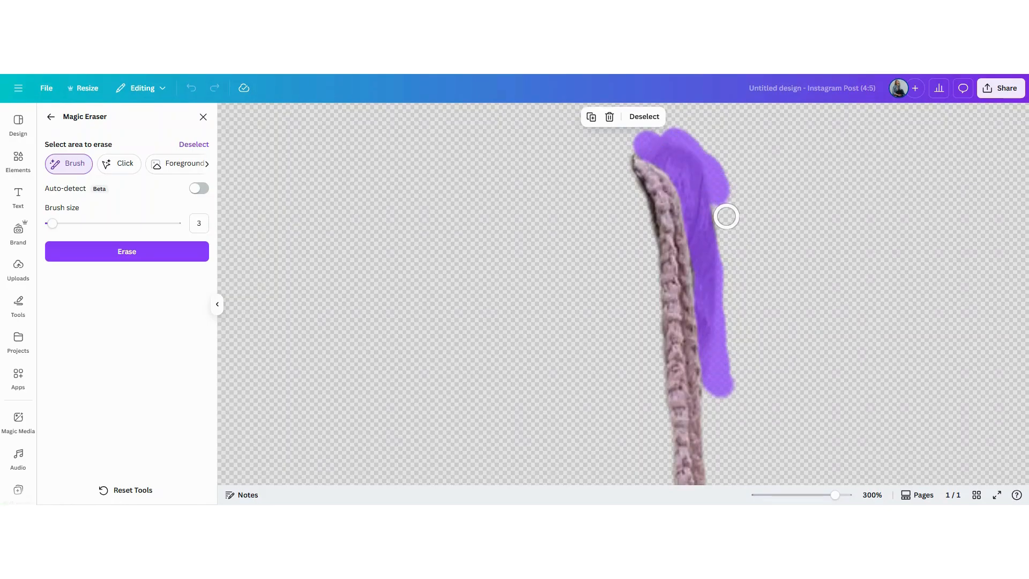
{"action": "left_click", "coordinate": [629, 145]}
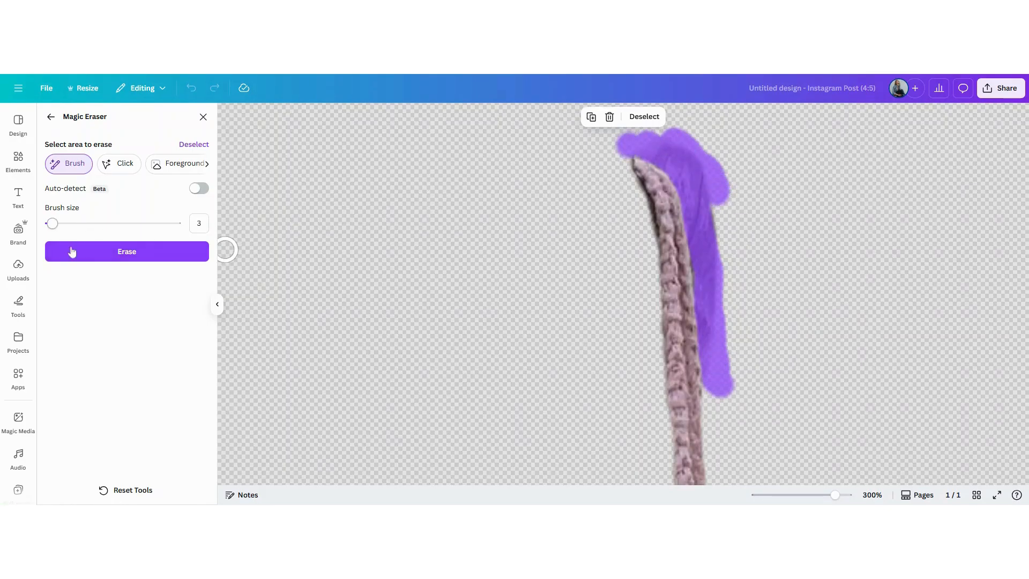
{"action": "left_click", "coordinate": [100, 257]}
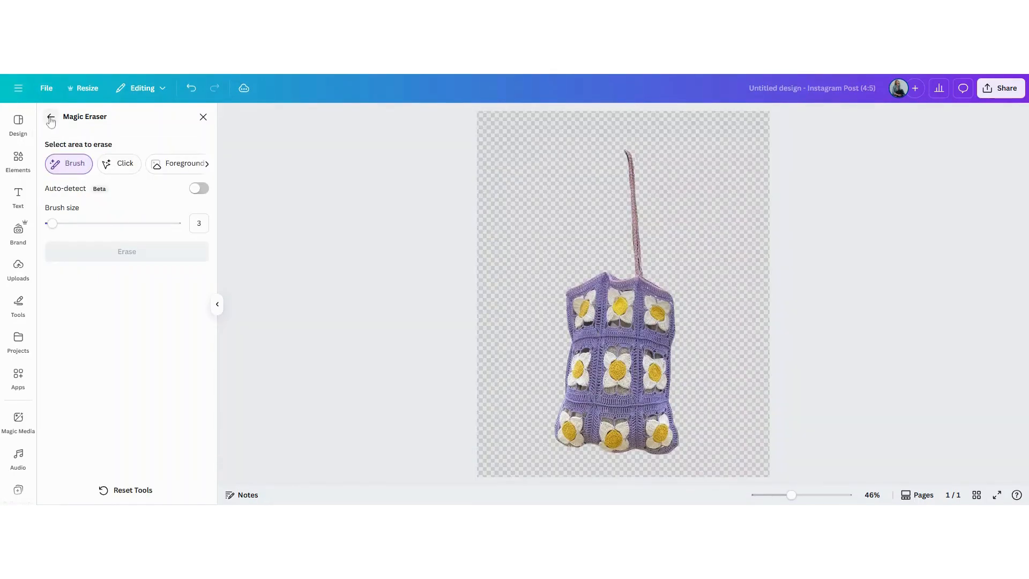
{"action": "left_click", "coordinate": [51, 116]}
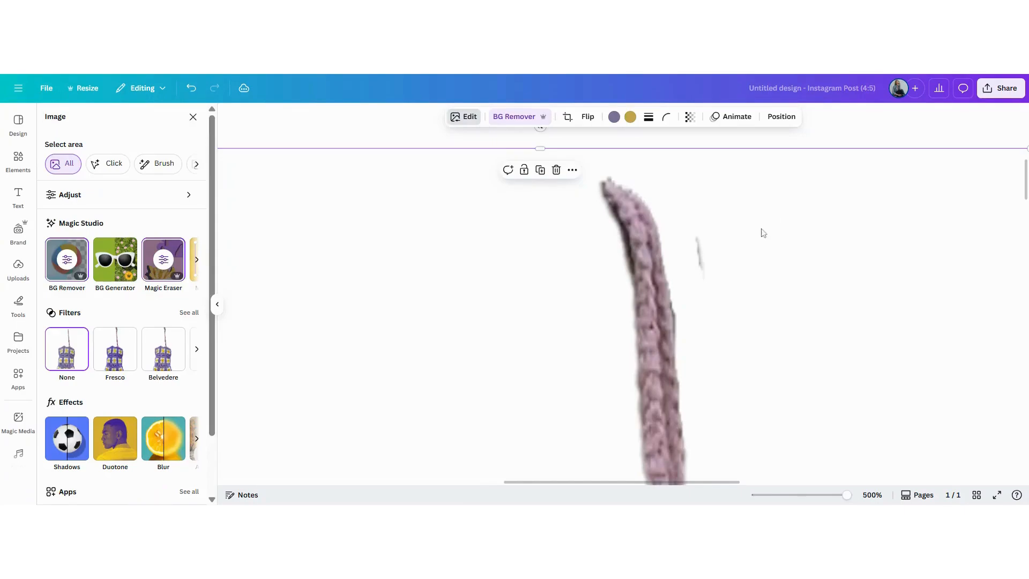
Erase the stray sliver beside the upper strap using Magic Eraser with a size 40 brush, and return to the design
{"action": "left_click", "coordinate": [468, 118]}
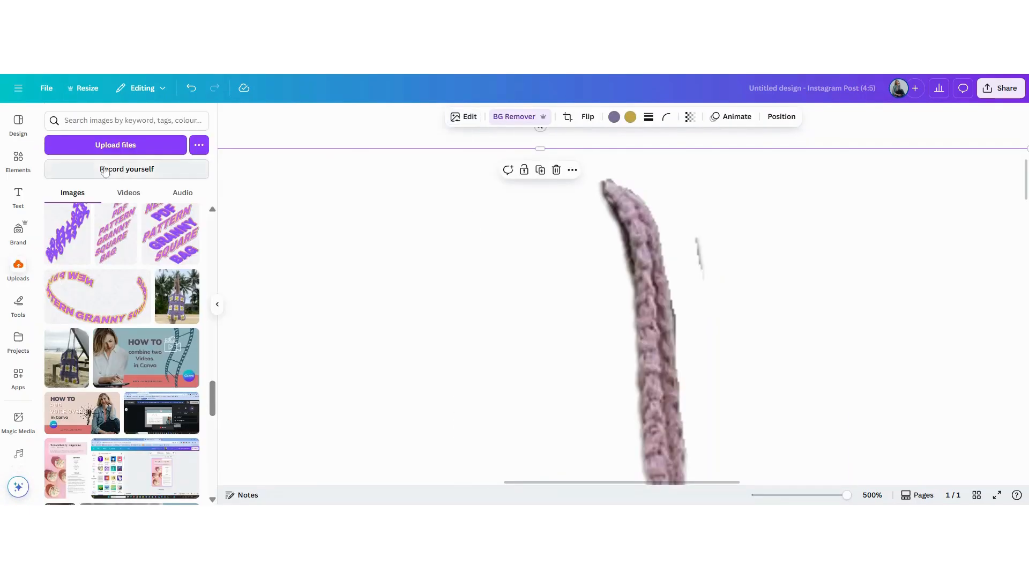
{"action": "left_click", "coordinate": [474, 118]}
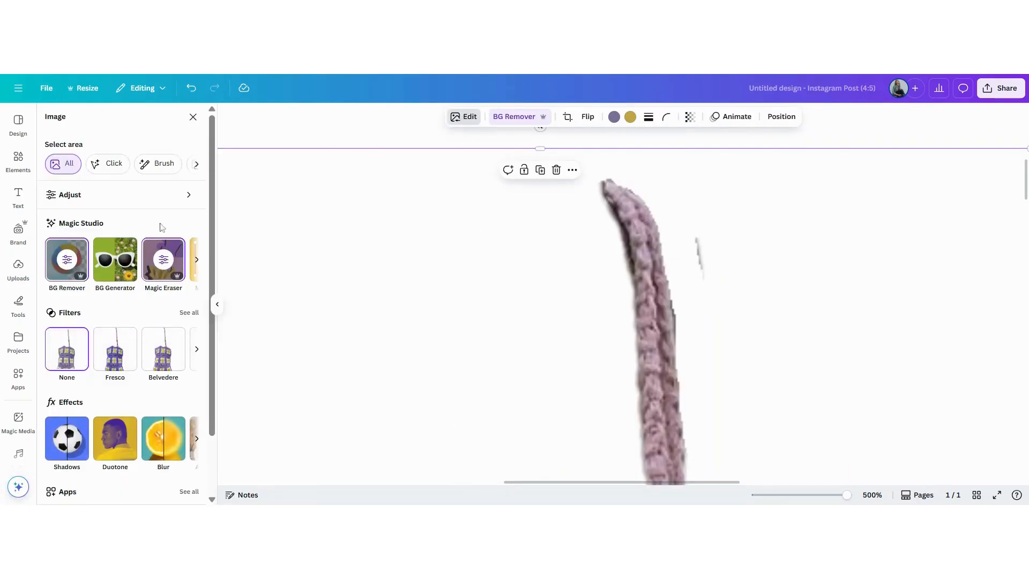
{"action": "left_click", "coordinate": [162, 260]}
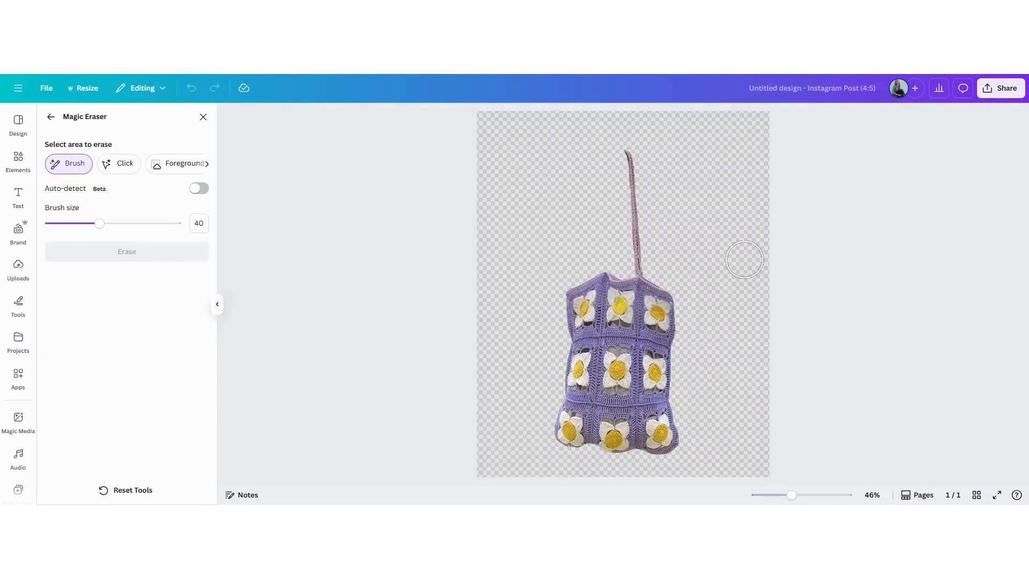
{"action": "left_click_drag", "start_coordinate": [652, 148], "coordinate": [655, 177]}
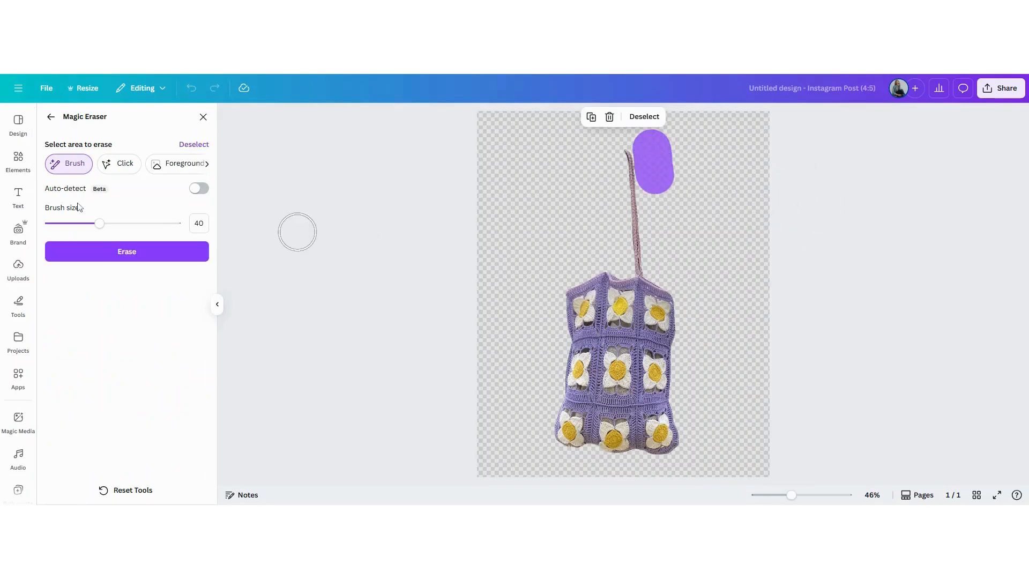
{"action": "left_click", "coordinate": [128, 252]}
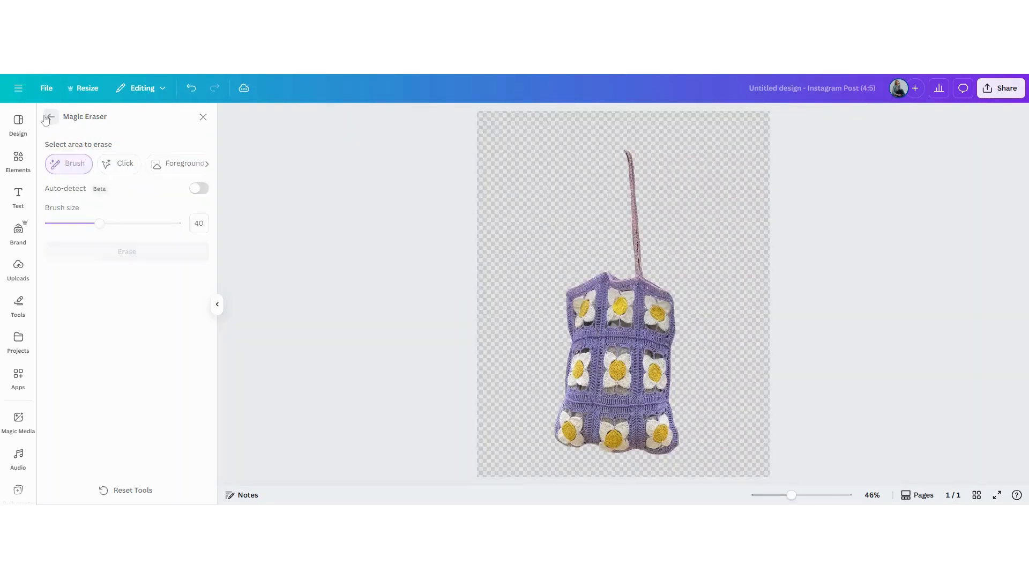
{"action": "left_click", "coordinate": [48, 118]}
{"action": "scroll", "coordinate": [429, 242], "scroll_direction": "down", "scroll_amount": 6}
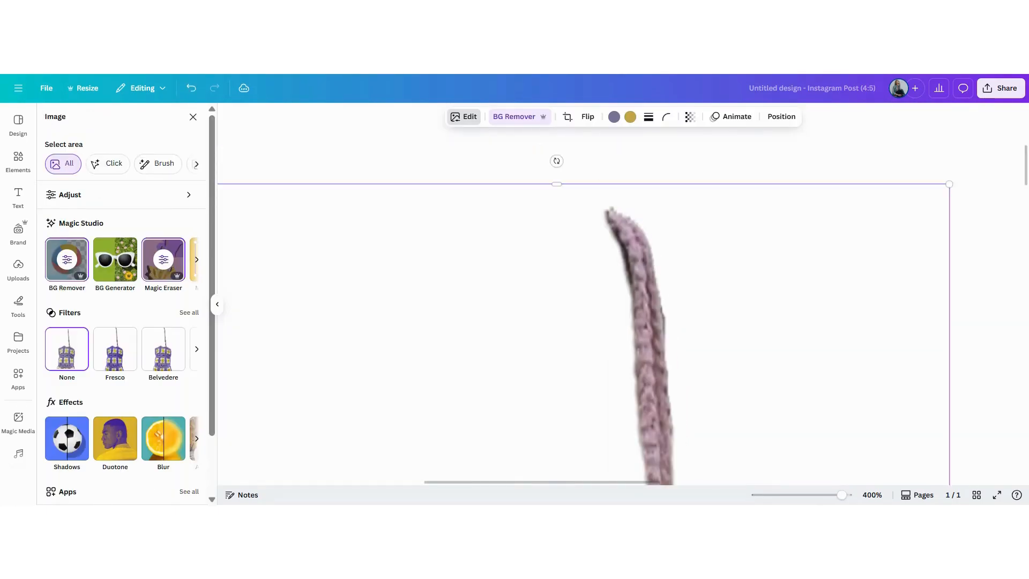
Duplicate the cleaned-up bag image and flip the copy horizontally
{"action": "scroll", "coordinate": [868, 363], "scroll_direction": "down", "scroll_amount": 2}
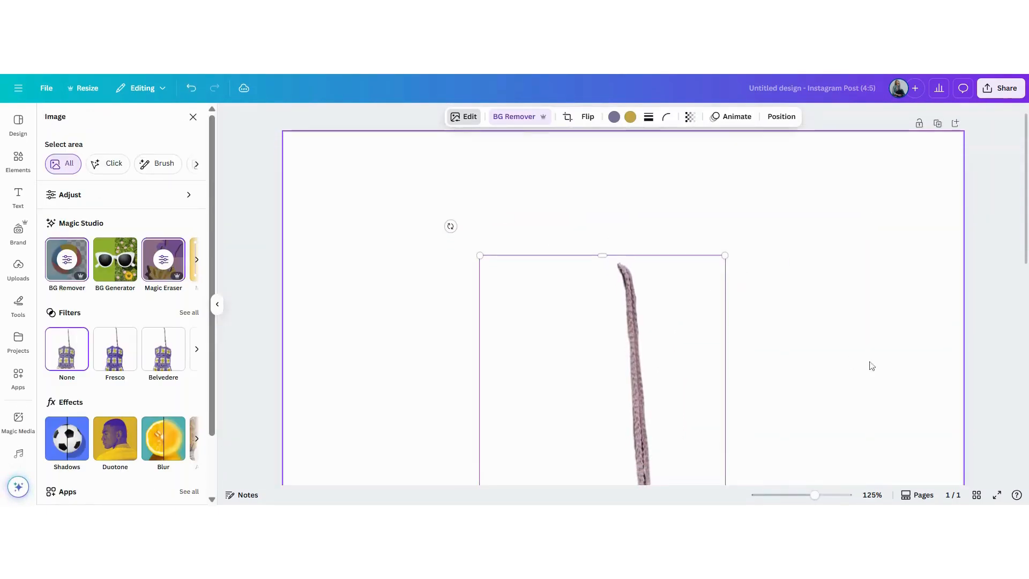
{"action": "scroll", "coordinate": [868, 363], "scroll_direction": "down", "scroll_amount": 5}
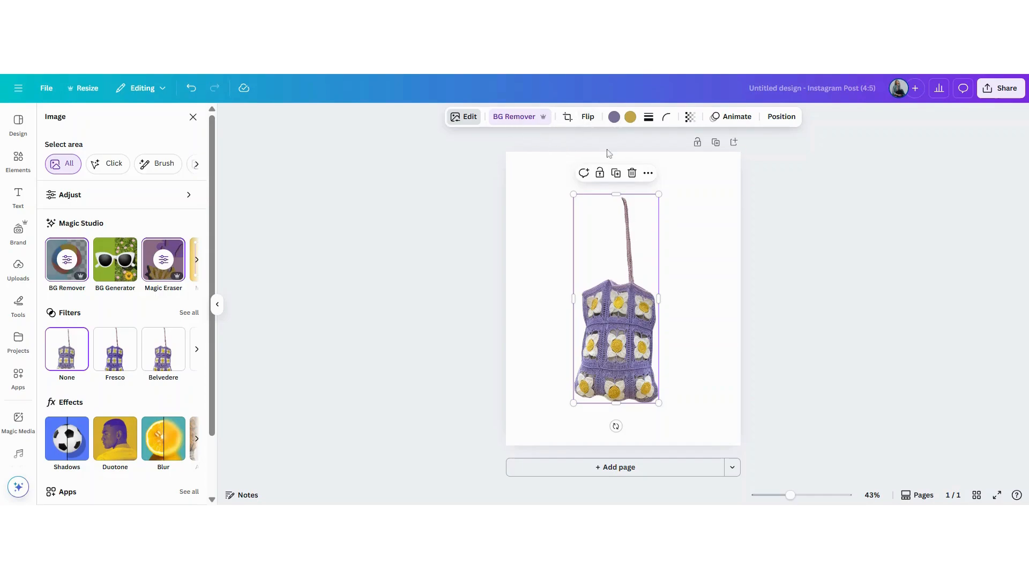
{"action": "left_click", "coordinate": [616, 174]}
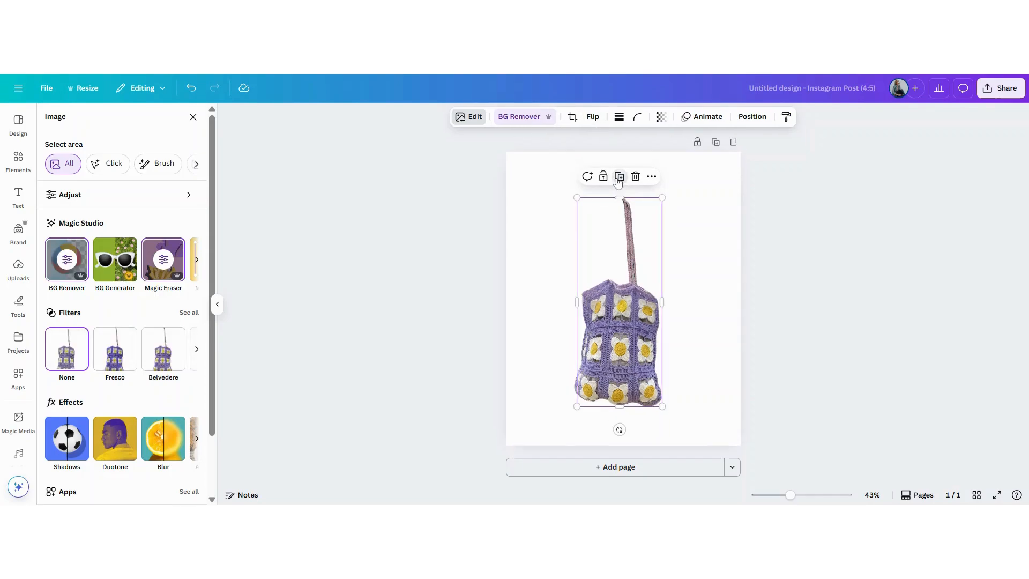
{"action": "left_click", "coordinate": [575, 118]}
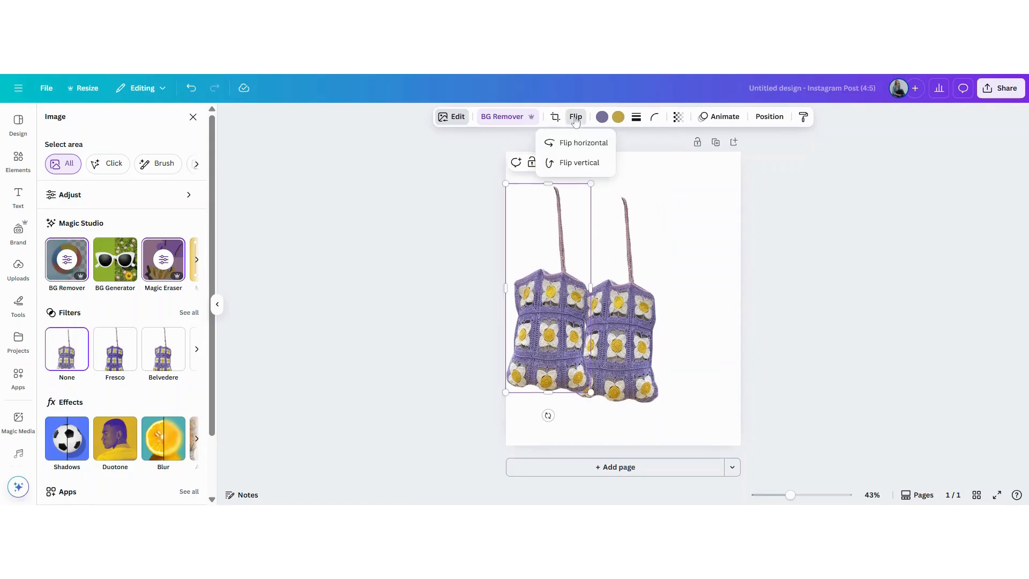
{"action": "left_click", "coordinate": [582, 142]}
Align the flipped copy so its strap meets the original strap, and crop the copy down to just that strap, layered behind the bag
{"action": "left_click_drag", "start_coordinate": [549, 324], "coordinate": [624, 332]}
{"action": "left_click_drag", "start_coordinate": [623, 403], "coordinate": [627, 280]}
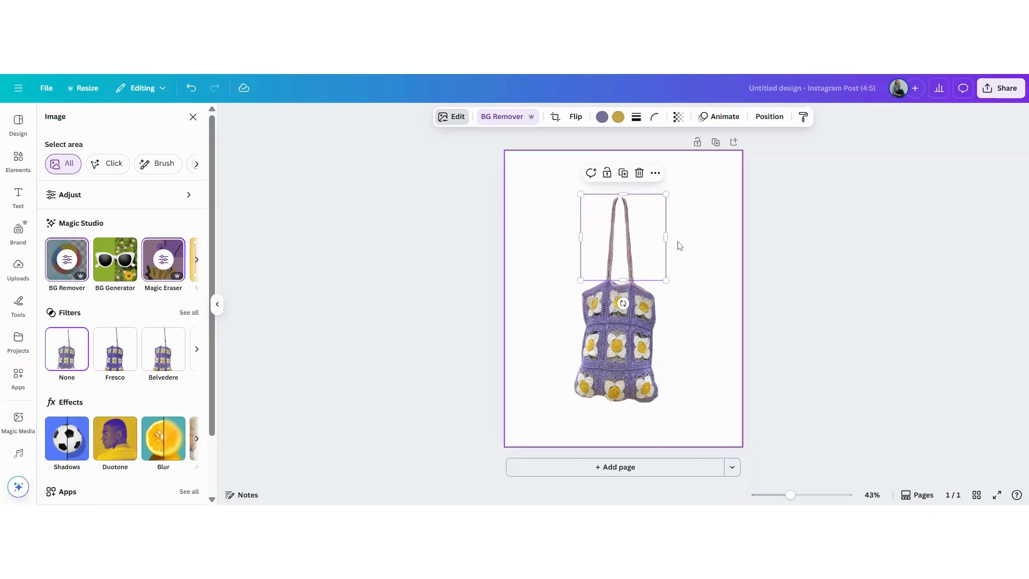
{"action": "left_click_drag", "start_coordinate": [729, 253], "coordinate": [722, 311]}
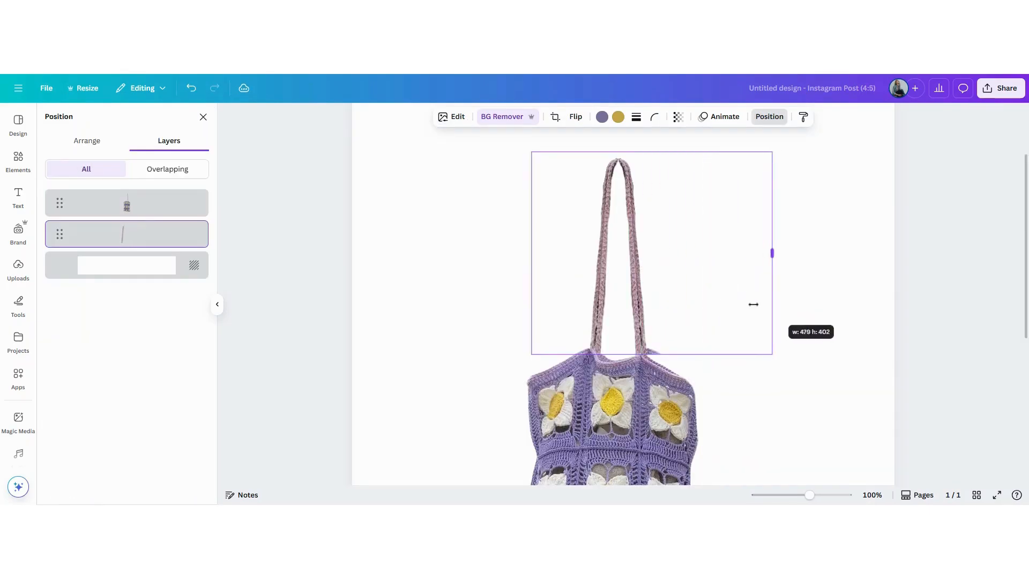
{"action": "left_click_drag", "start_coordinate": [723, 310], "coordinate": [627, 320]}
{"action": "left_click", "coordinate": [781, 325]}
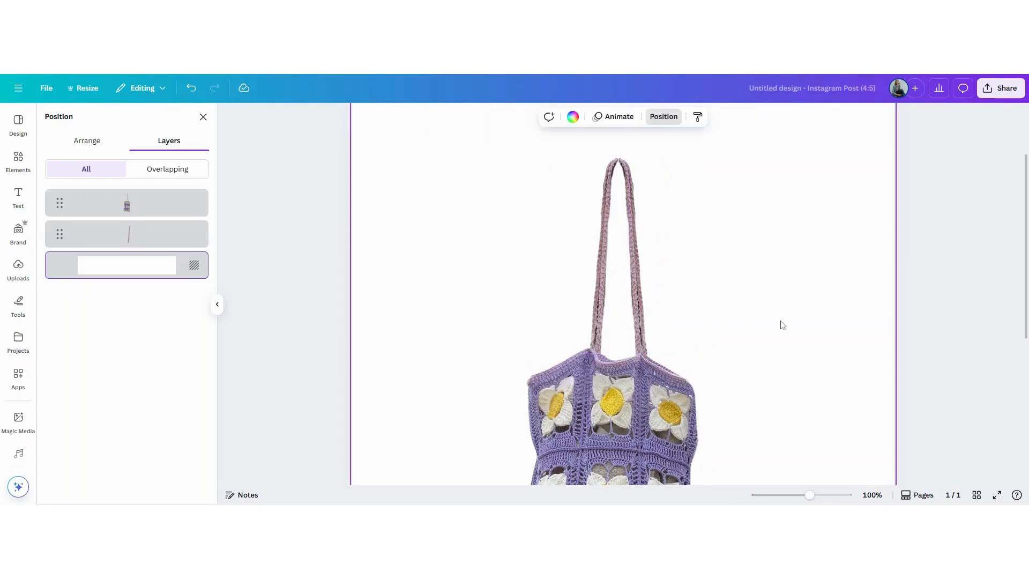
Select the bag and the added strap together and enlarge them to fill most of the page height
{"action": "key", "text": "ctrl+minus"}
{"action": "key", "text": "ctrl+minus"}
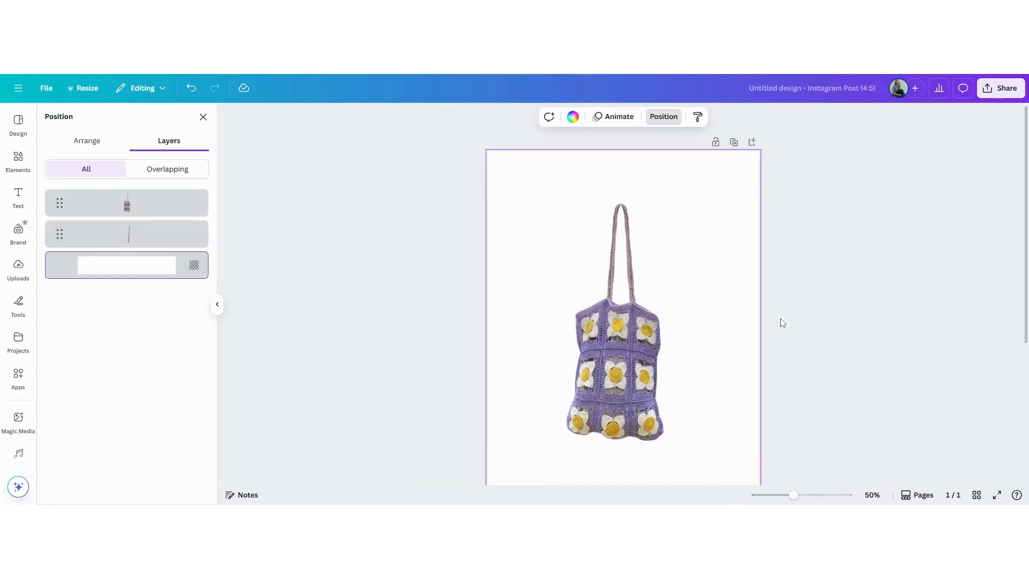
{"action": "left_click_drag", "start_coordinate": [531, 200], "coordinate": [730, 483]}
{"action": "left_click_drag", "start_coordinate": [664, 200], "coordinate": [706, 164]}
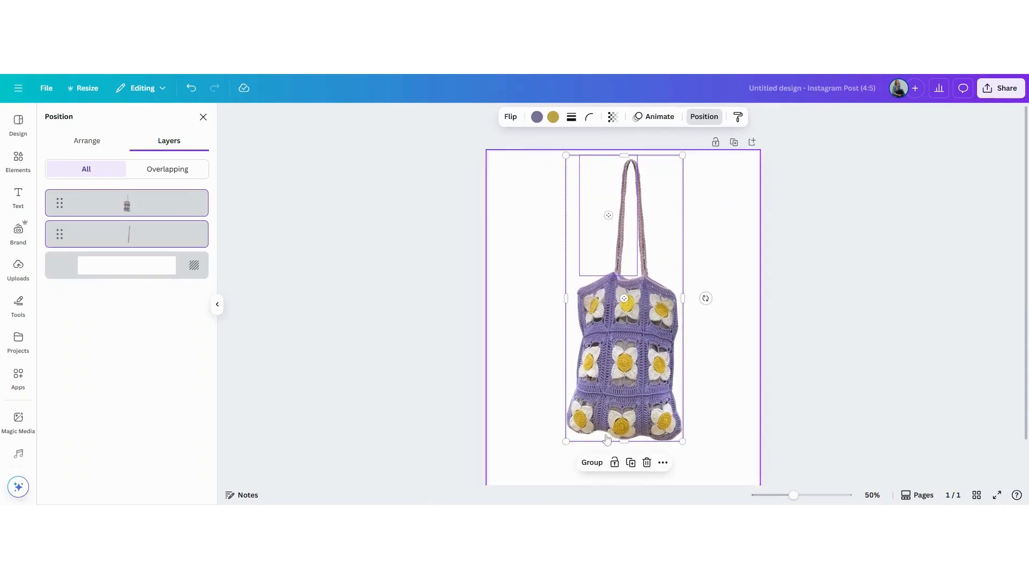
{"action": "left_click_drag", "start_coordinate": [566, 441], "coordinate": [529, 528]}
{"action": "scroll", "coordinate": [860, 410], "scroll_direction": "down", "scroll_amount": 1}
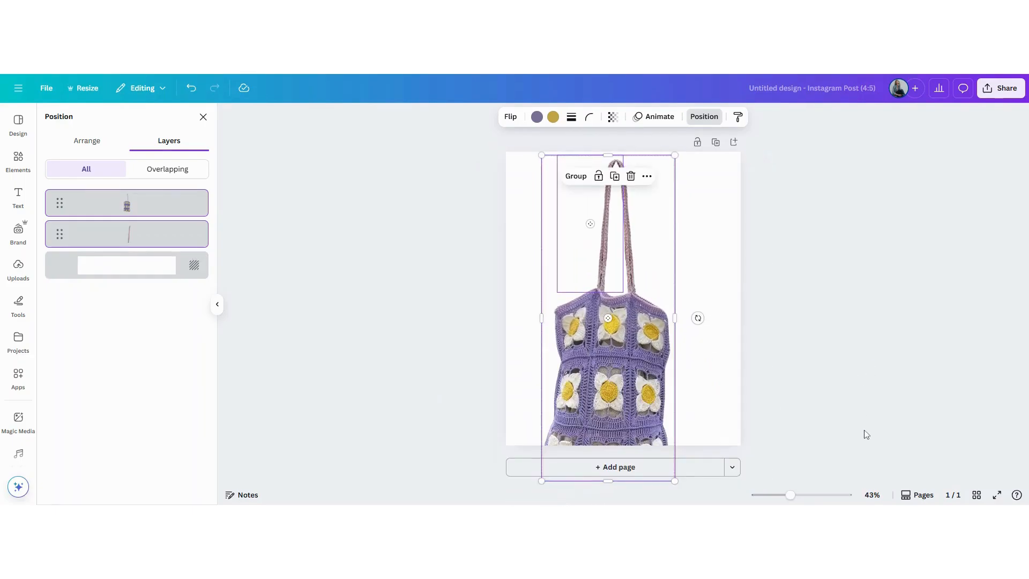
{"action": "left_click_drag", "start_coordinate": [541, 482], "coordinate": [562, 432]}
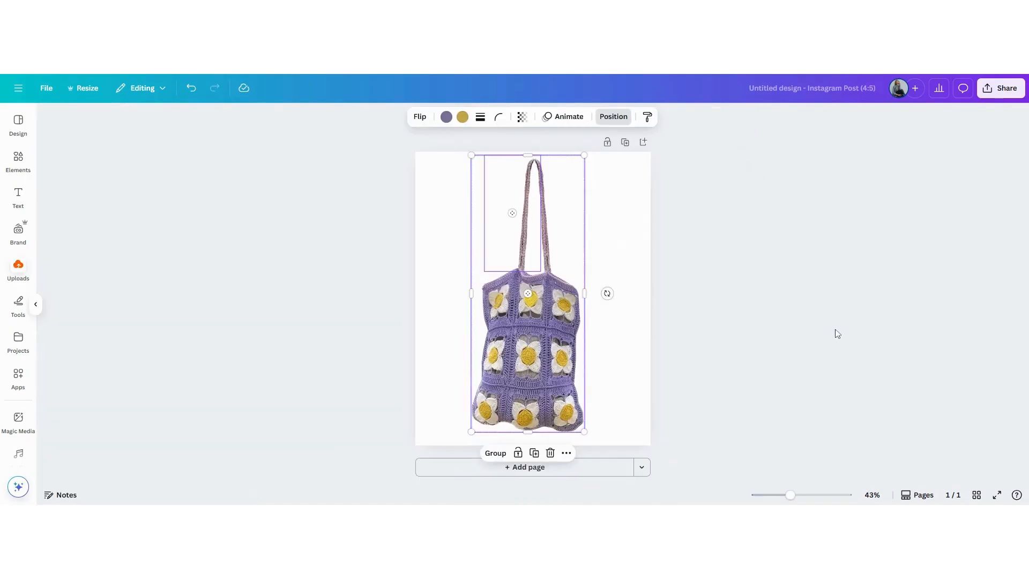
{"action": "left_click", "coordinate": [755, 225]}
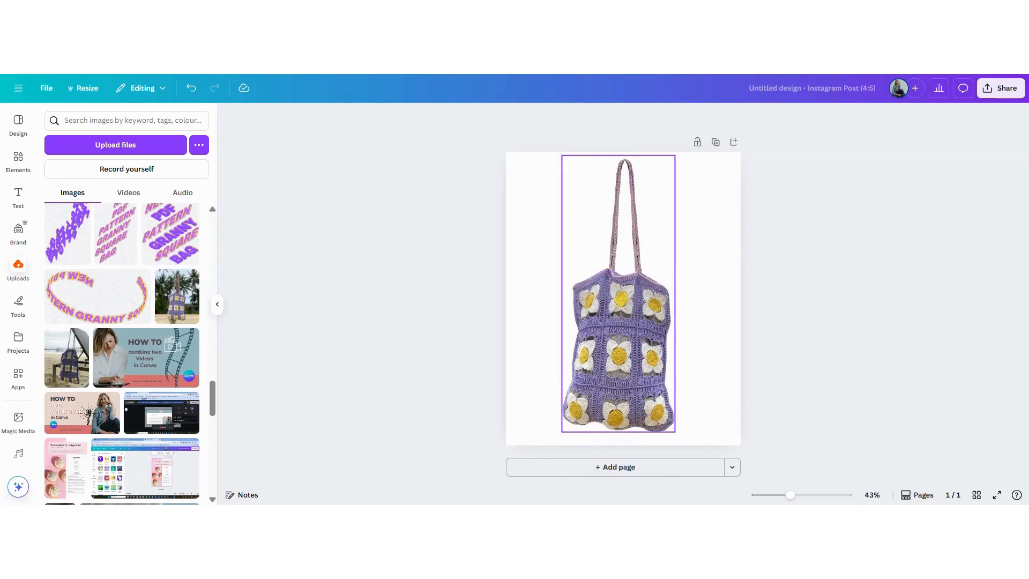
Download the design as a PNG with a transparent background and compressed file size
{"action": "left_click", "coordinate": [1003, 91]}
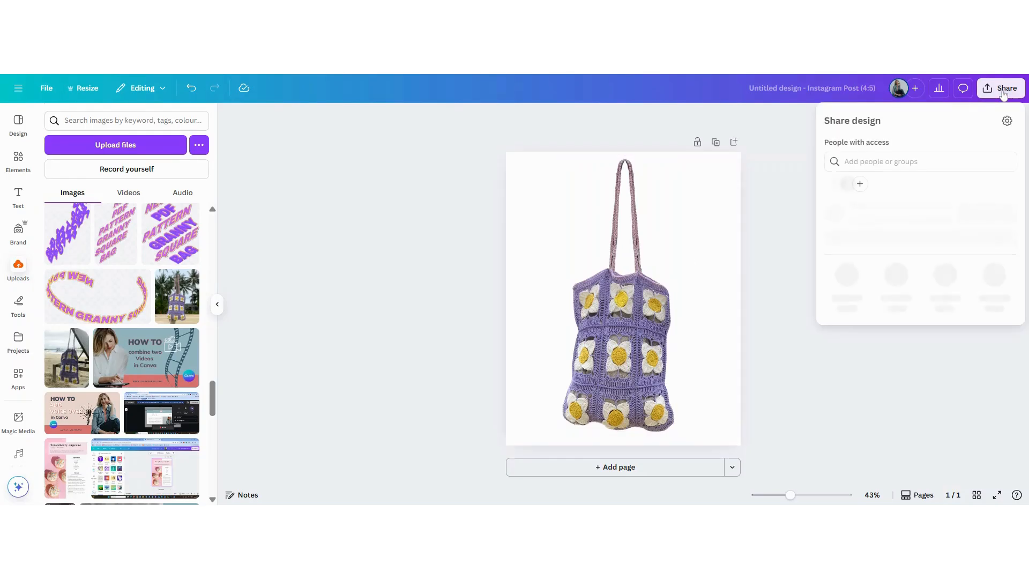
{"action": "left_click", "coordinate": [847, 287]}
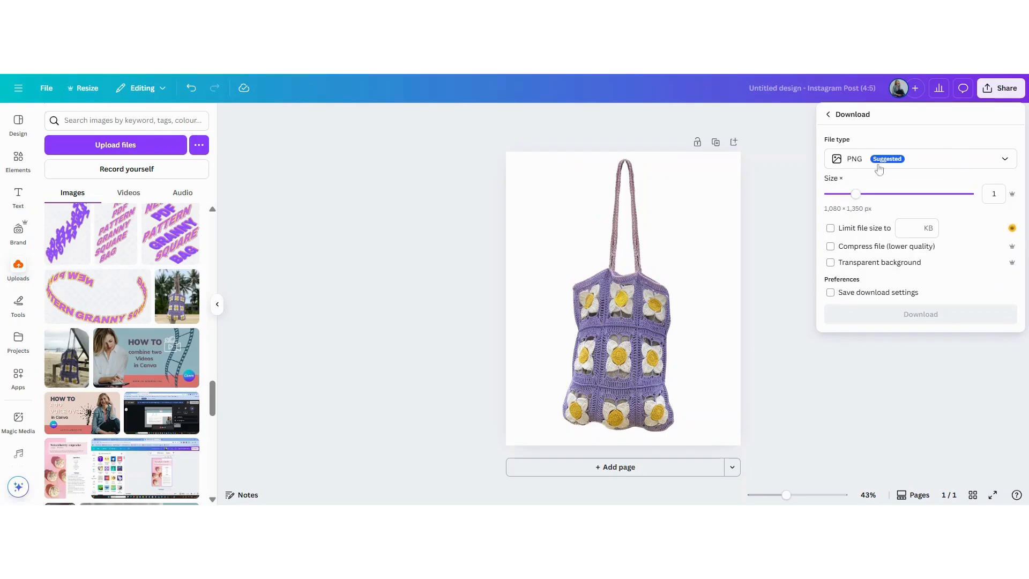
{"action": "left_click", "coordinate": [856, 262]}
{"action": "left_click", "coordinate": [836, 248]}
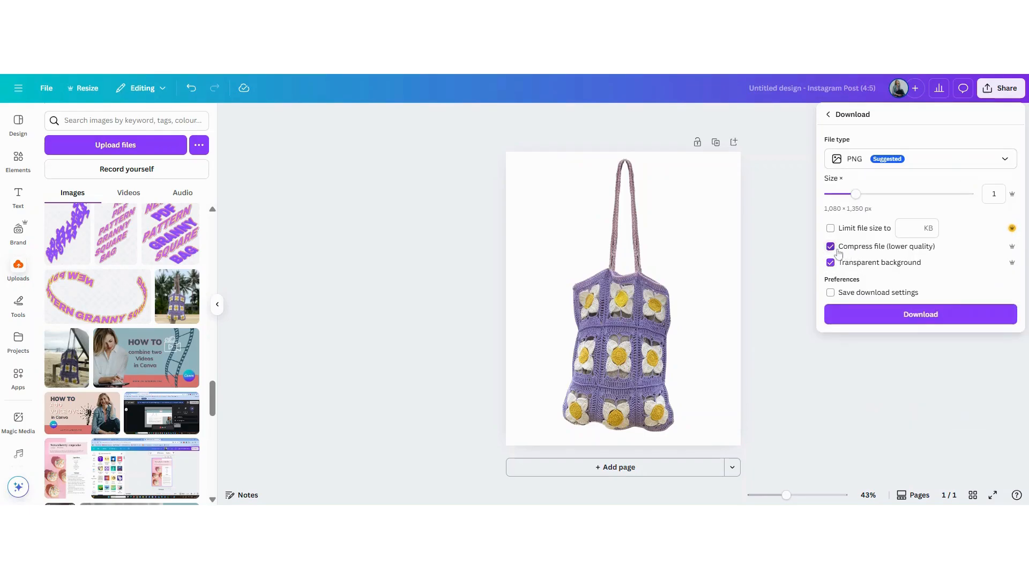
{"action": "left_click", "coordinate": [911, 314]}
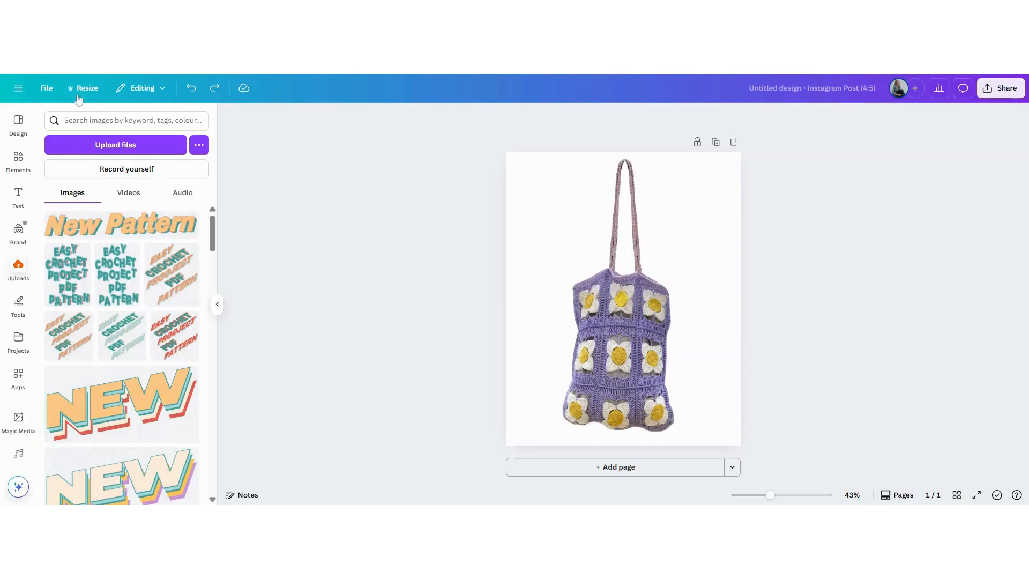
Upload the exported bag PNG, add it to the page and move it aside from the original bag
{"action": "left_click", "coordinate": [113, 149]}
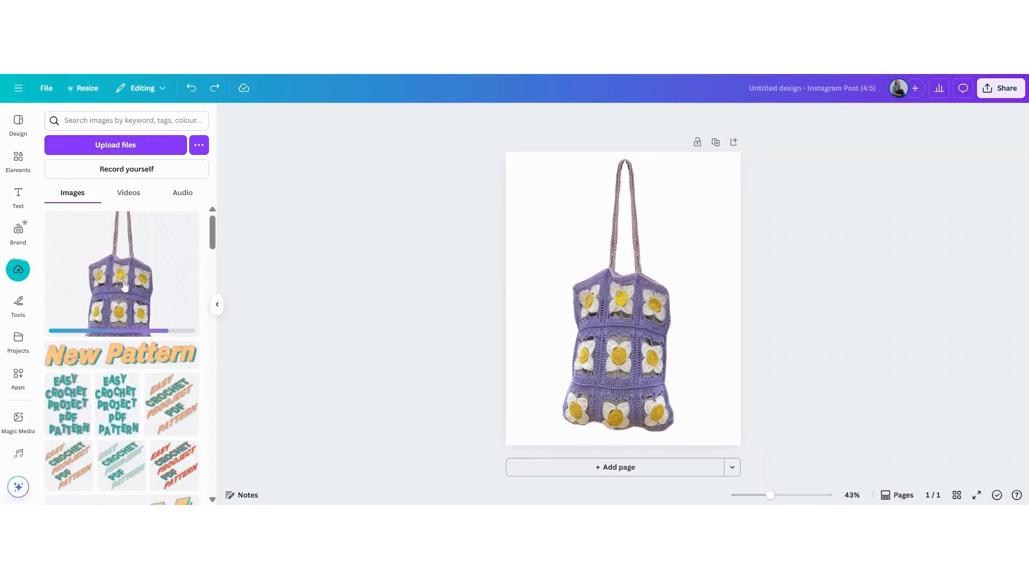
{"action": "left_click", "coordinate": [123, 285]}
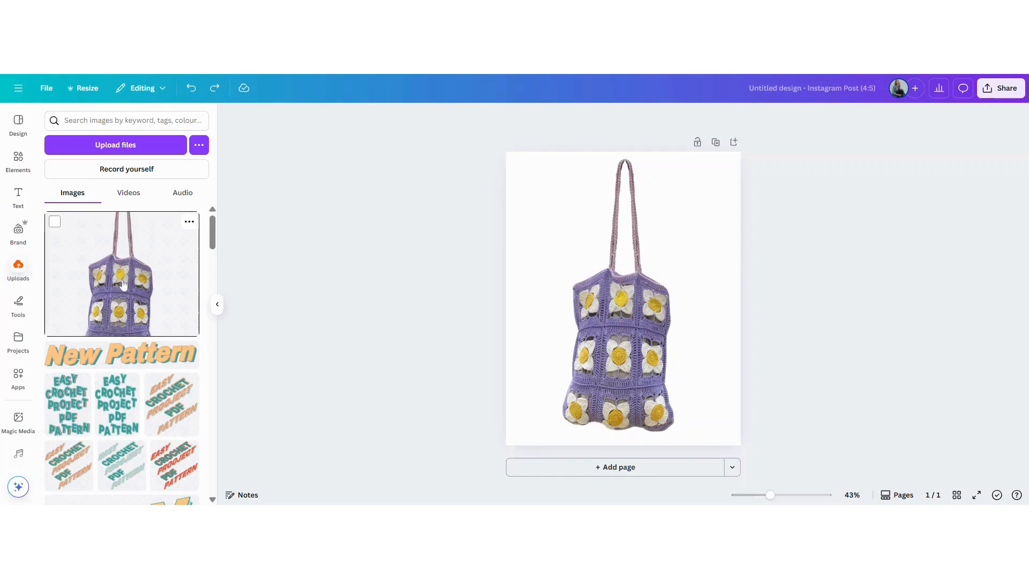
{"action": "left_click_drag", "start_coordinate": [619, 310], "coordinate": [545, 257]}
Delete the original bag image and the separate strap piece from the page, keeping the uploaded bag
{"action": "left_click", "coordinate": [647, 239]}
{"action": "key", "text": "Delete"}
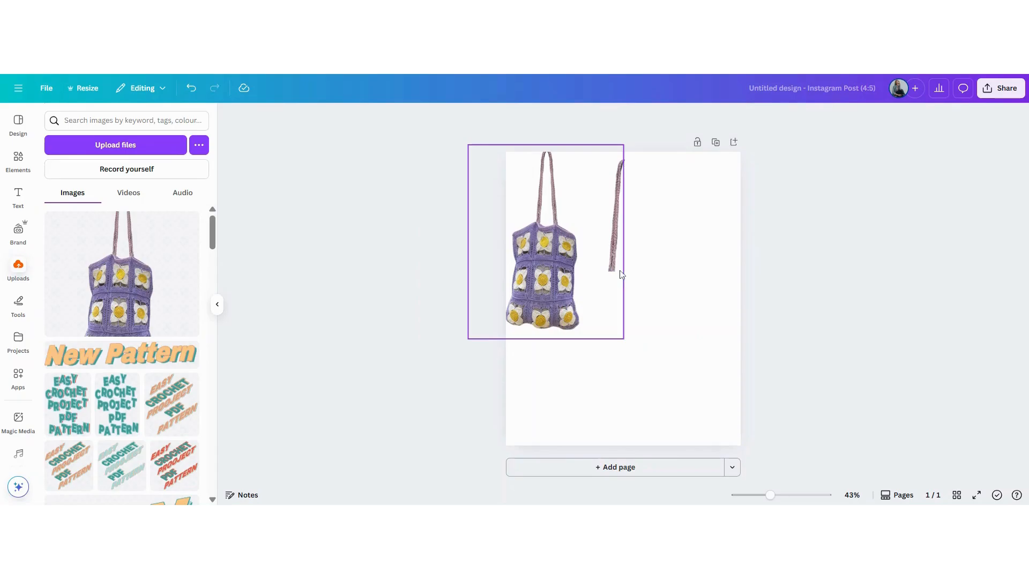
{"action": "left_click_drag", "start_coordinate": [577, 274], "coordinate": [493, 355]}
{"action": "left_click", "coordinate": [611, 258]}
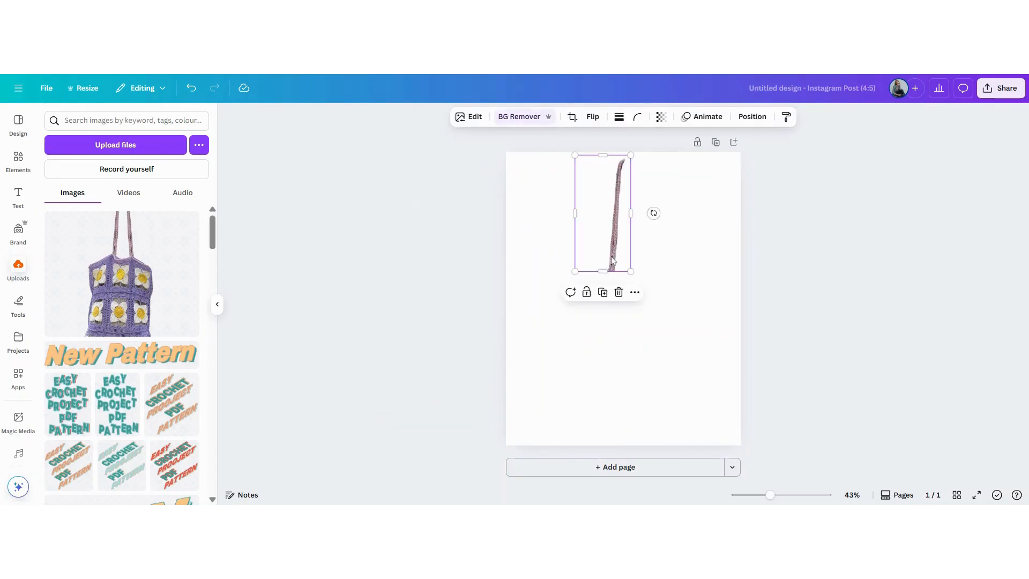
{"action": "key", "text": "Delete"}
Move the uploaded bag image to the middle of the page, enlarge it and centre it
{"action": "left_click_drag", "start_coordinate": [524, 322], "coordinate": [651, 307]}
{"action": "left_click_drag", "start_coordinate": [684, 201], "coordinate": [717, 160]}
{"action": "left_click_drag", "start_coordinate": [646, 312], "coordinate": [646, 332]}
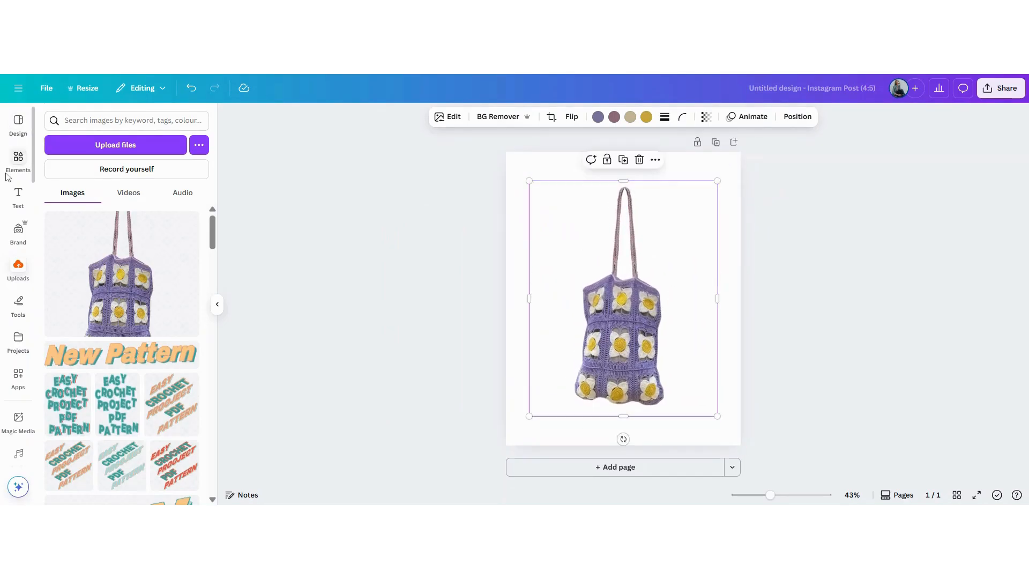
Search the elements for "product background" and show all matching graphics
{"action": "left_click", "coordinate": [18, 158]}
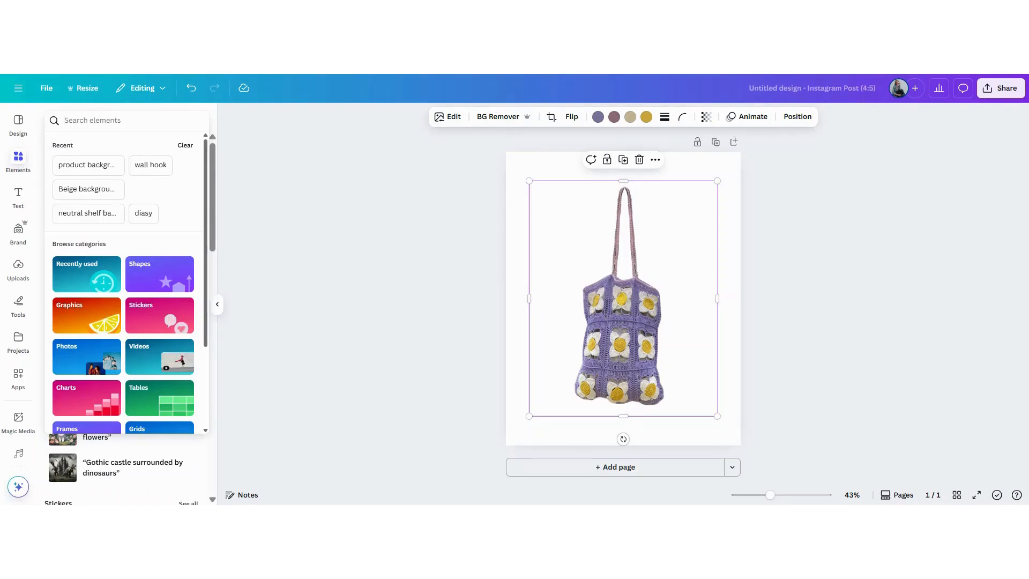
{"action": "type", "text": "produc"}
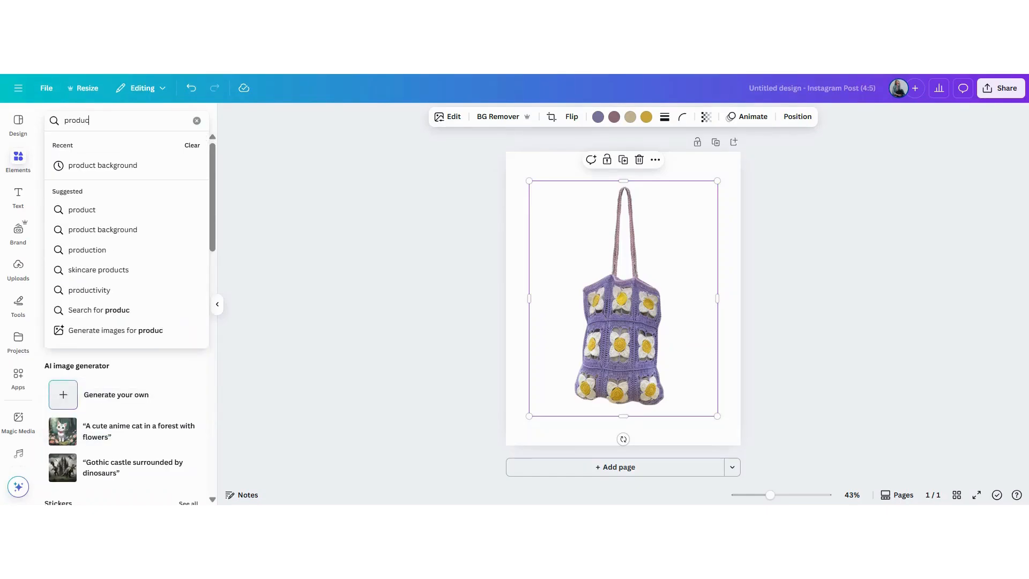
{"action": "type", "text": "t background"}
{"action": "key", "text": "Return"}
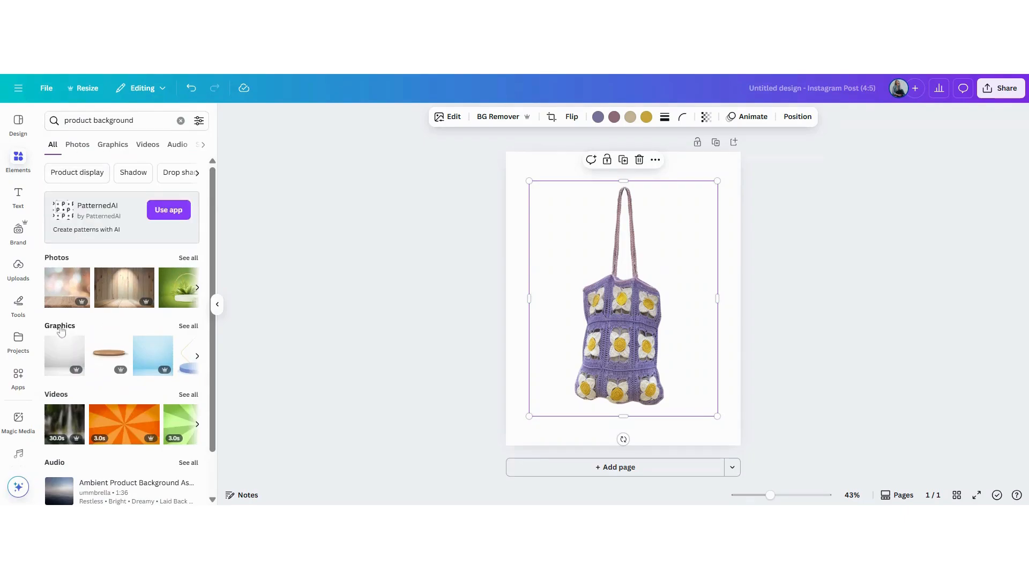
{"action": "left_click", "coordinate": [188, 327]}
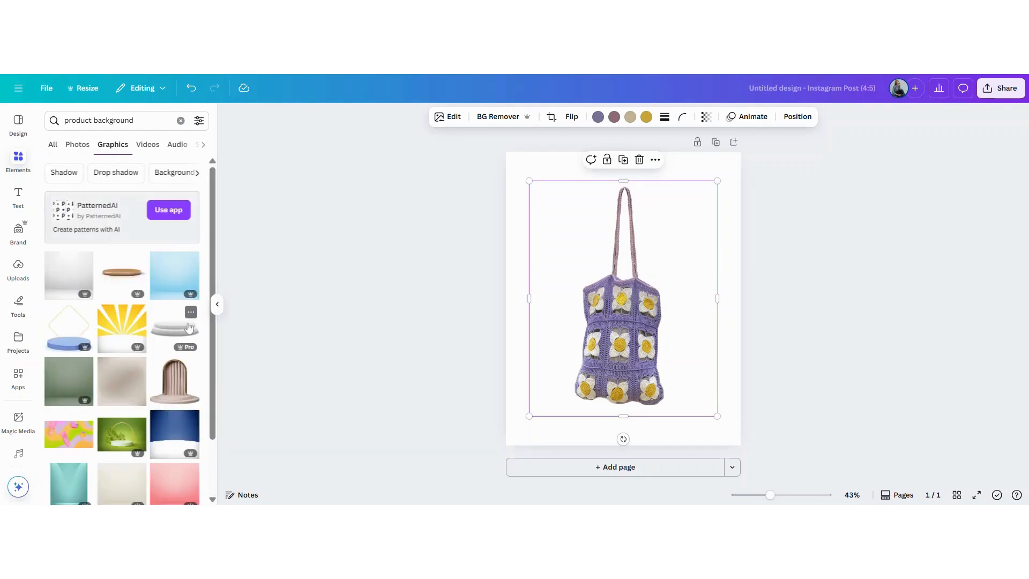
Add the grey-and-white studio backdrop graphic and enlarge it to cover the whole page
{"action": "scroll", "coordinate": [121, 393], "scroll_direction": "down", "scroll_amount": 5}
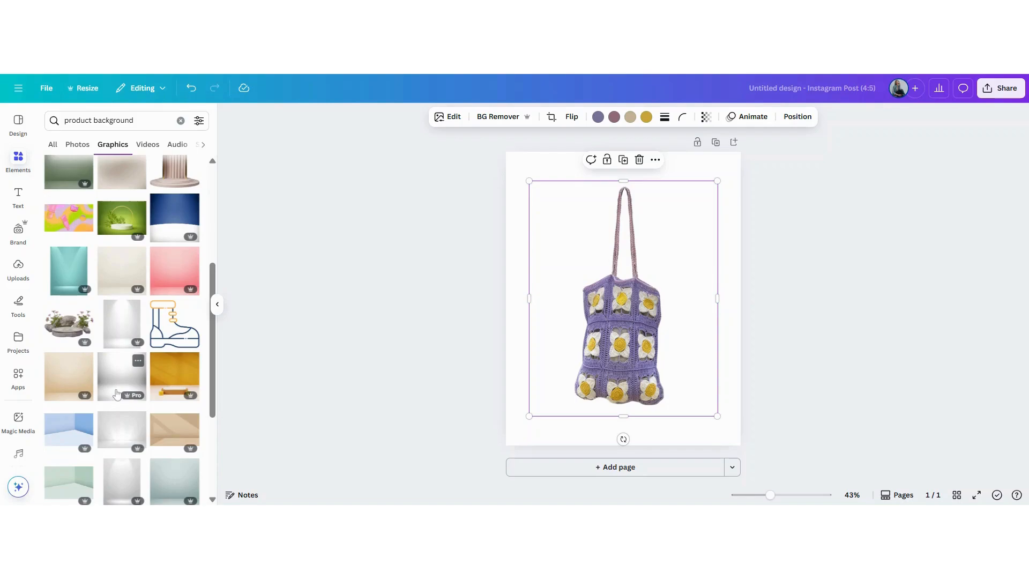
{"action": "scroll", "coordinate": [113, 241], "scroll_direction": "down", "scroll_amount": 3}
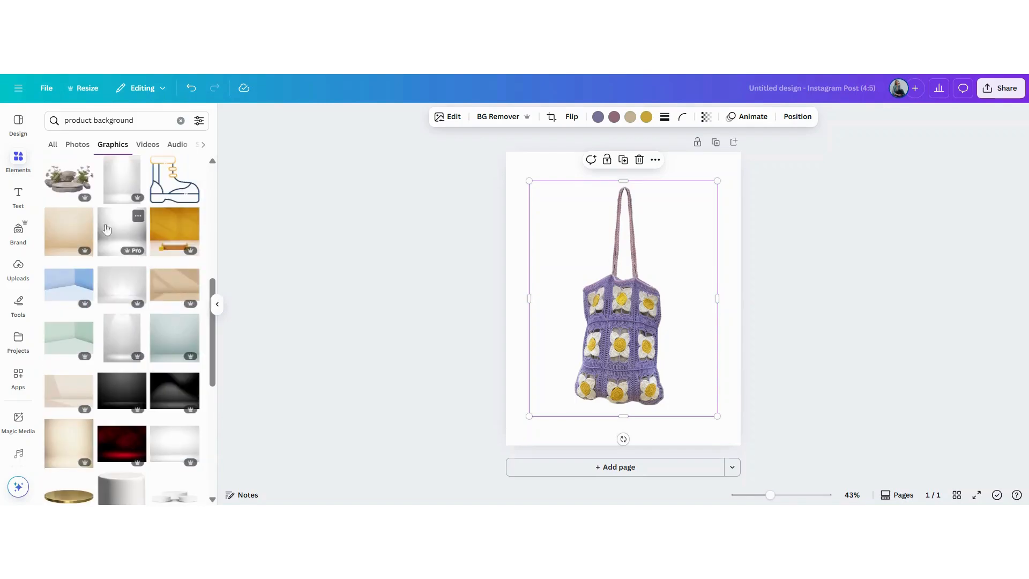
{"action": "left_click", "coordinate": [113, 242]}
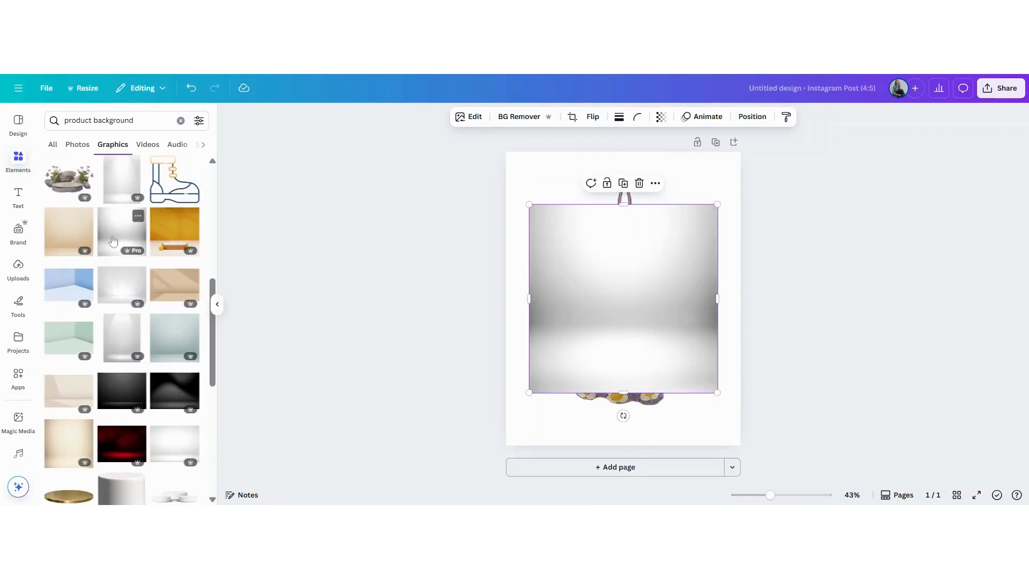
{"action": "left_click_drag", "start_coordinate": [718, 206], "coordinate": [770, 152]}
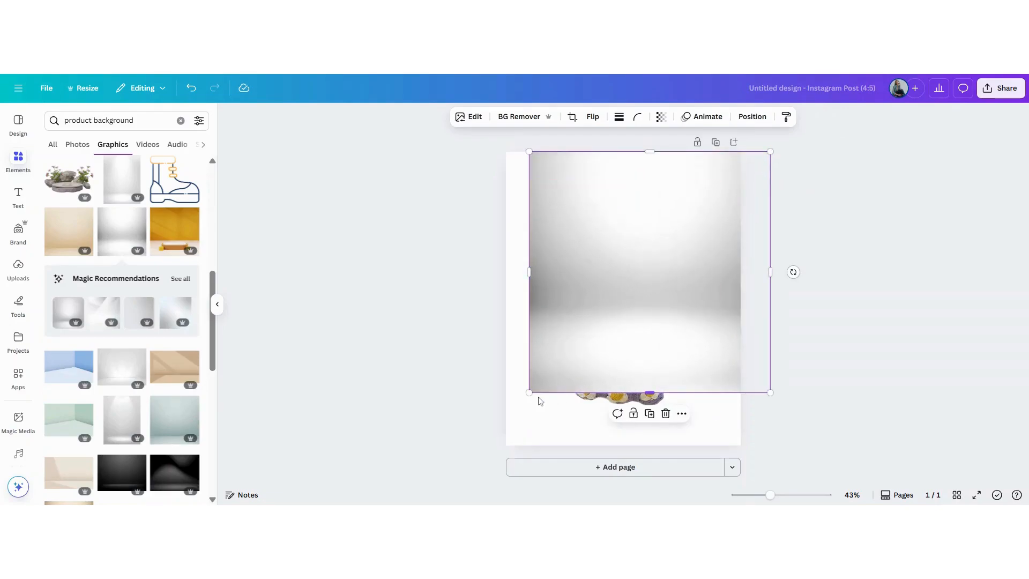
{"action": "left_click_drag", "start_coordinate": [529, 392], "coordinate": [468, 442]}
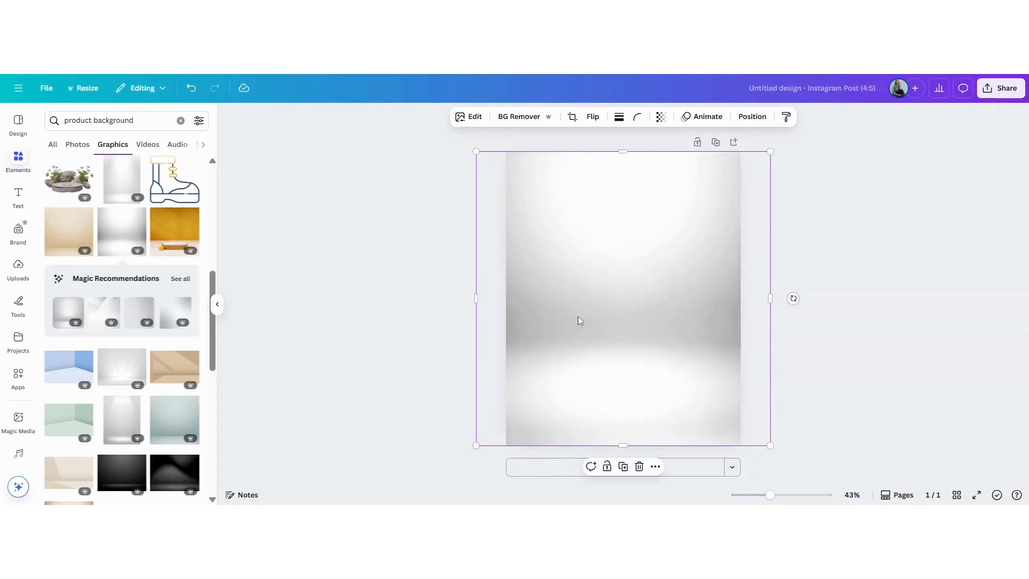
Send the studio backdrop to the back behind the bag and deselect it
{"action": "right_click", "coordinate": [579, 320]}
{"action": "mouse_move", "coordinate": [667, 296]}
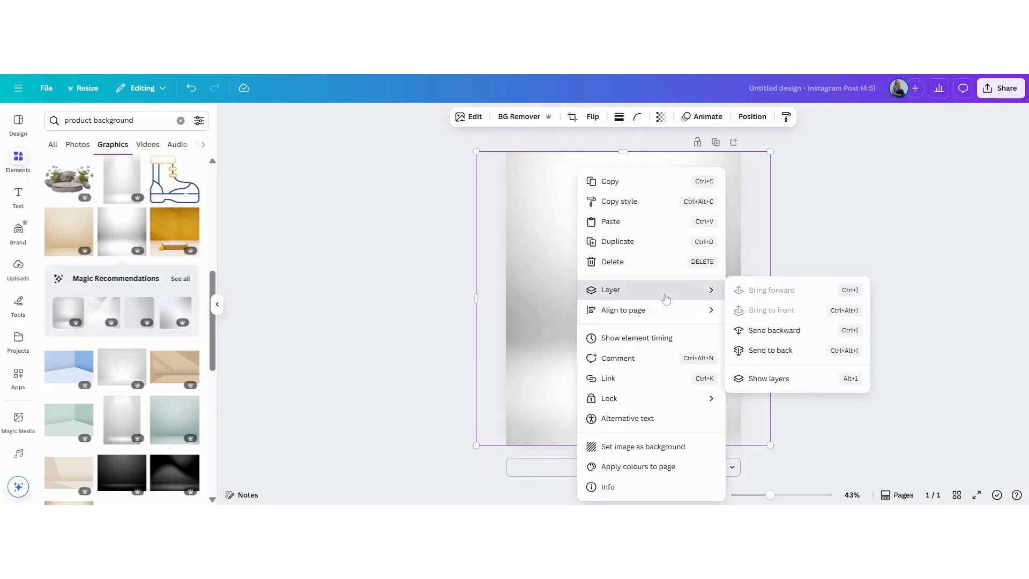
{"action": "left_click", "coordinate": [772, 351]}
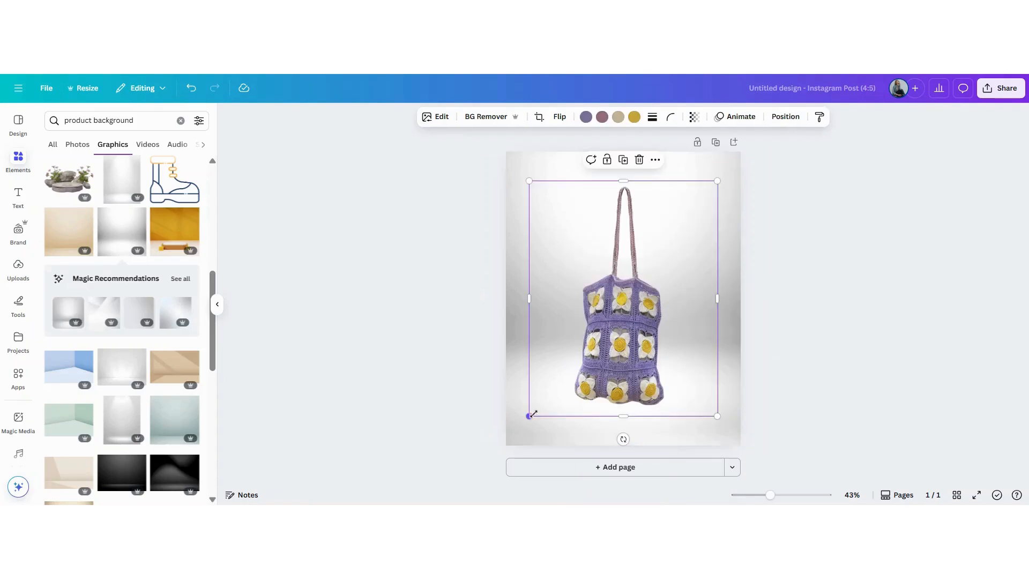
{"action": "left_click_drag", "start_coordinate": [476, 445], "coordinate": [452, 470]}
{"action": "left_click", "coordinate": [884, 323]}
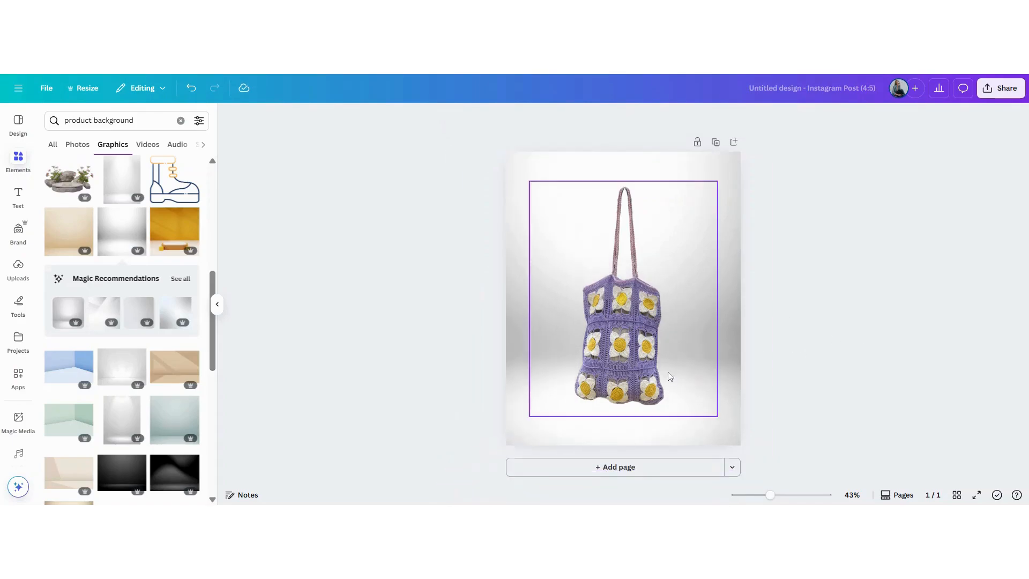
Shrink the bag image and centre it horizontally in the upper part of the page, above the backdrop's floor
{"action": "left_click_drag", "start_coordinate": [629, 366], "coordinate": [623, 344]}
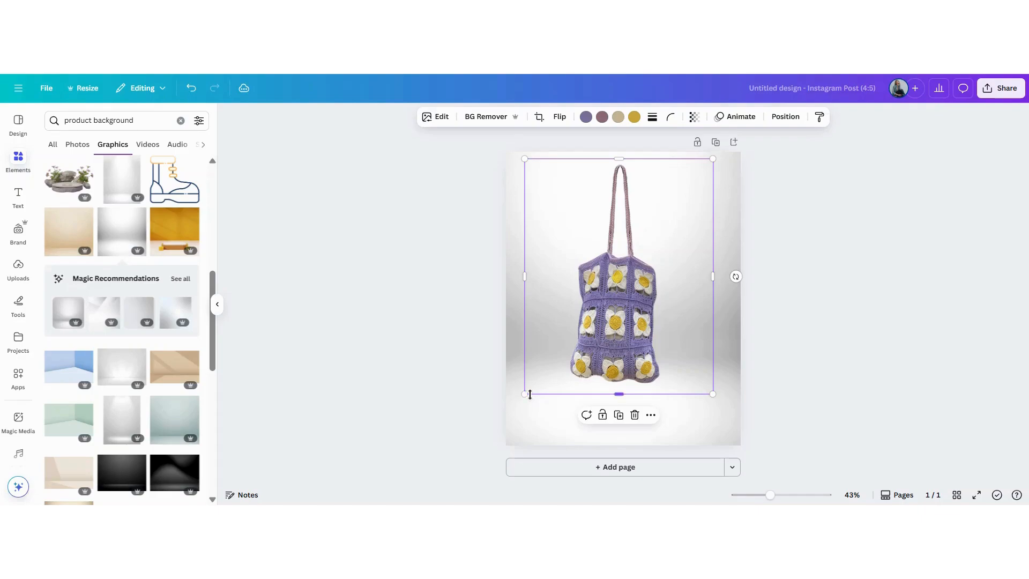
{"action": "left_click_drag", "start_coordinate": [525, 395], "coordinate": [560, 352]}
{"action": "left_click_drag", "start_coordinate": [640, 312], "coordinate": [626, 311]}
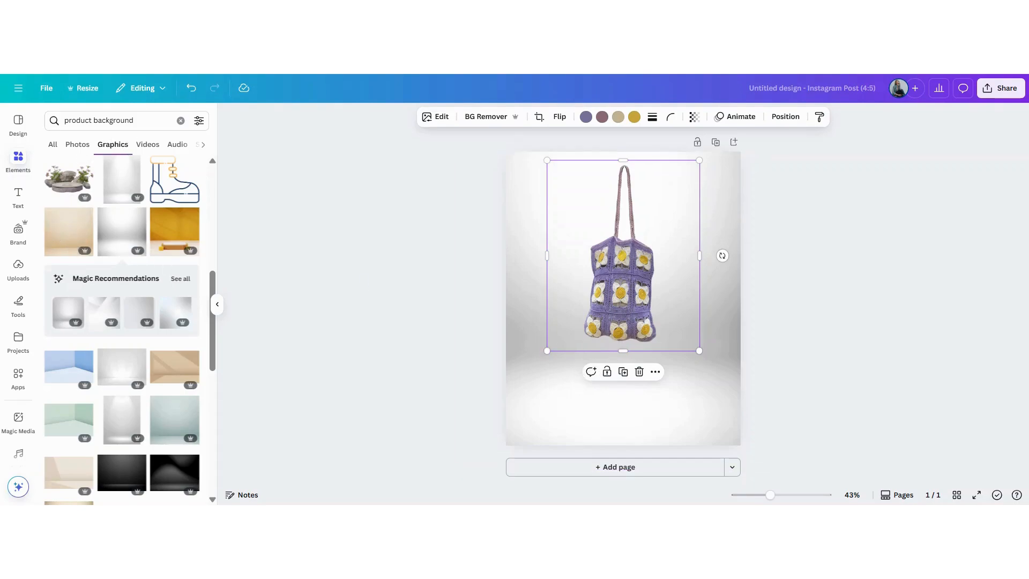
Search the elements for "hook" and show all matching photos
{"action": "left_click", "coordinate": [134, 120]}
{"action": "left_click_drag", "start_coordinate": [134, 120], "coordinate": [1, 115]}
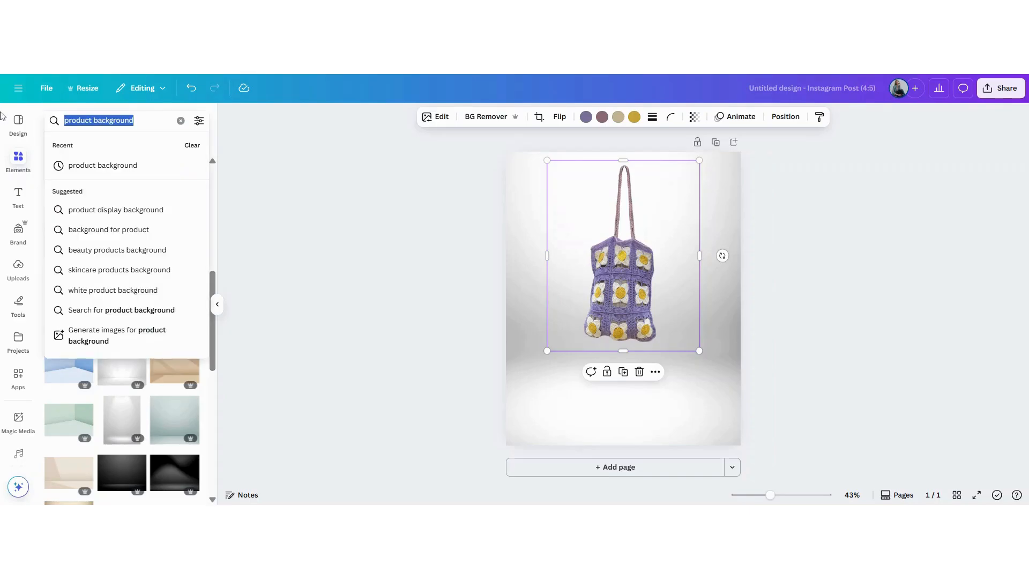
{"action": "type", "text": "hook"}
{"action": "key", "text": "Return"}
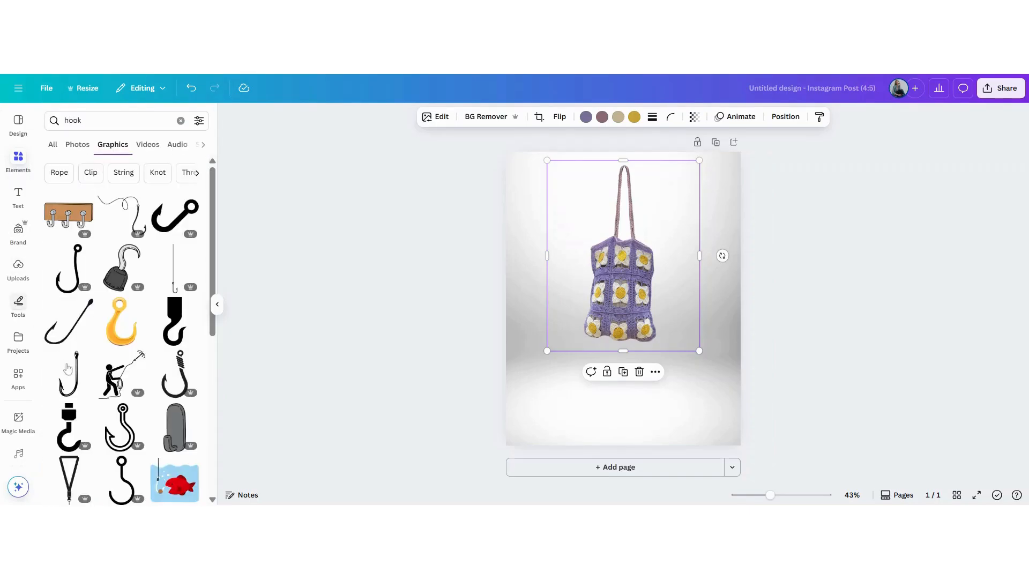
{"action": "left_click", "coordinate": [52, 144]}
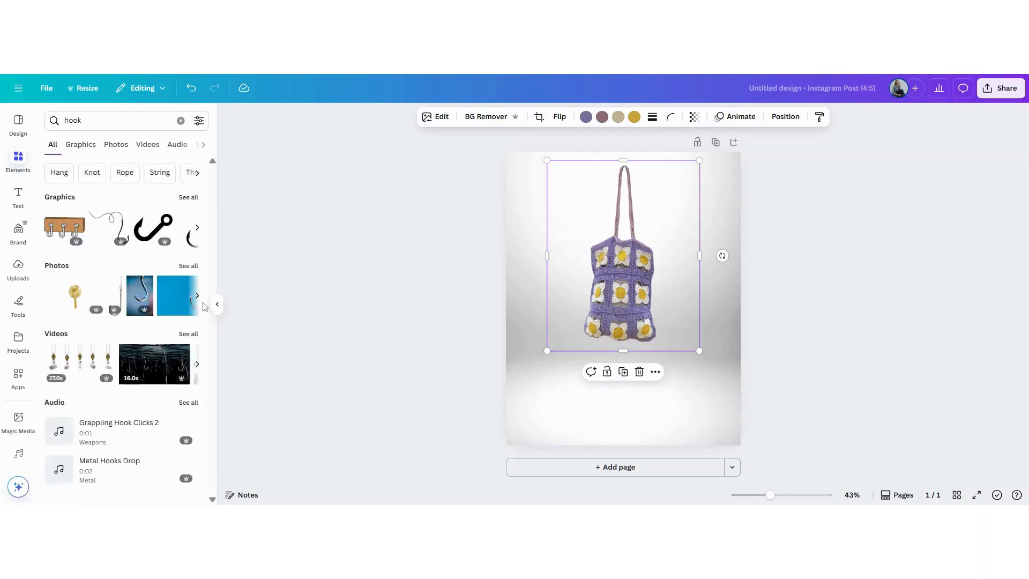
{"action": "mouse_move", "coordinate": [80, 299]}
{"action": "left_click", "coordinate": [188, 266]}
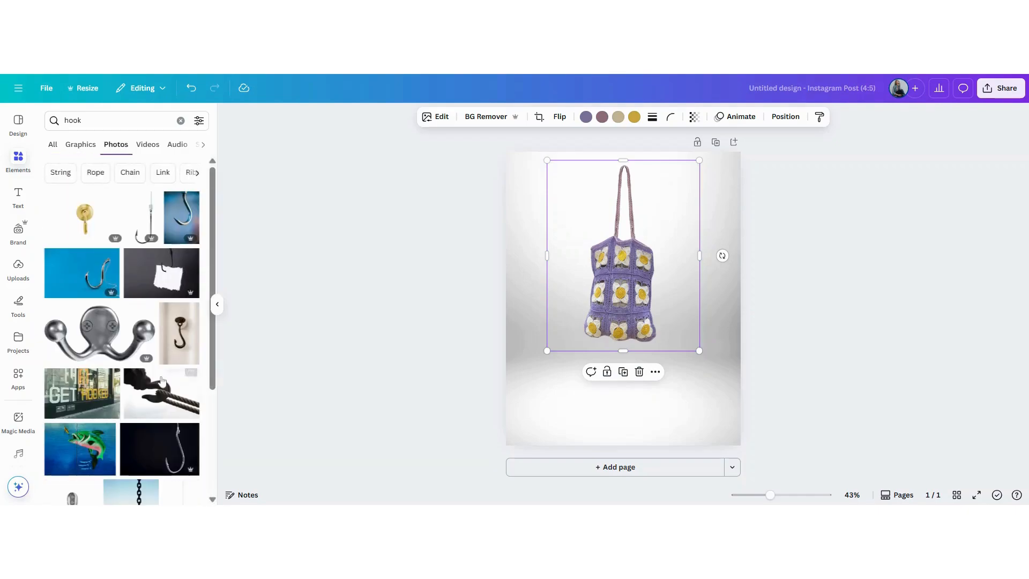
Add the photo of the round gold wall hook to the page
{"action": "scroll", "coordinate": [215, 375], "scroll_direction": "down", "scroll_amount": 5}
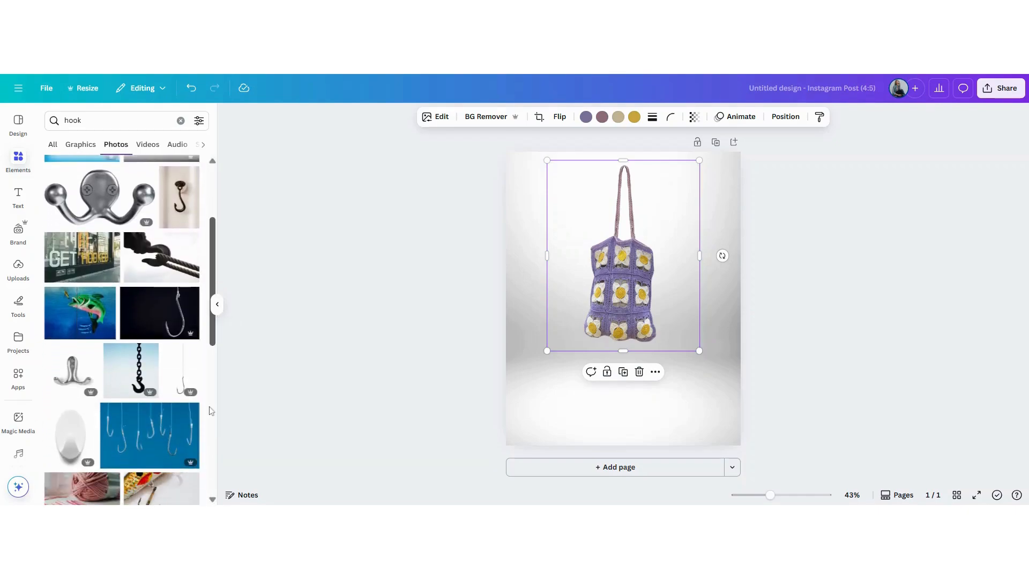
{"action": "scroll", "coordinate": [213, 456], "scroll_direction": "down", "scroll_amount": 4}
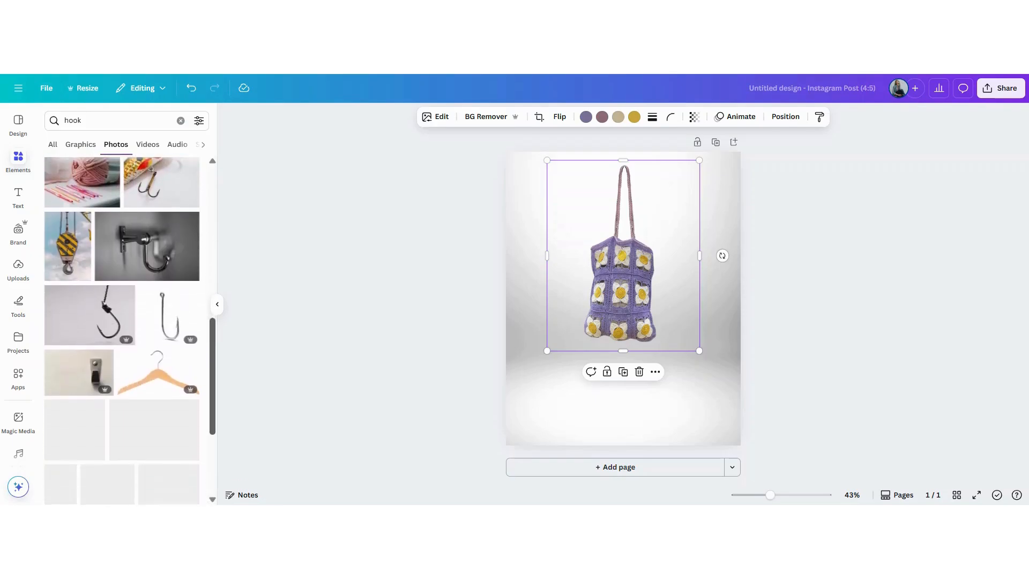
{"action": "scroll", "coordinate": [84, 220], "scroll_direction": "up", "scroll_amount": 10}
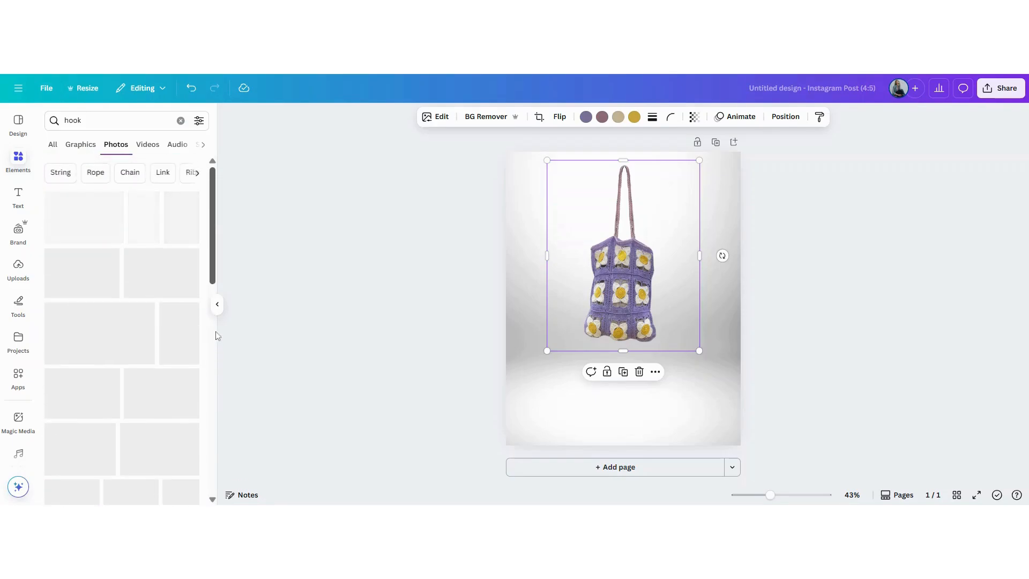
{"action": "left_click", "coordinate": [84, 219]}
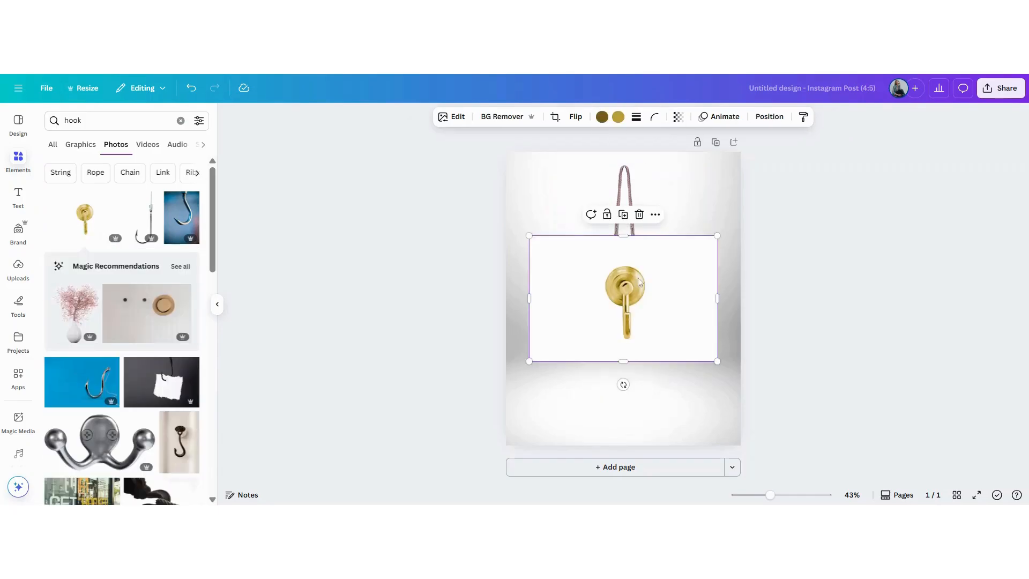
Remove the hook photo's background and shrink the hook, placing it at the top loop of the bag's strap
{"action": "left_click", "coordinate": [502, 118]}
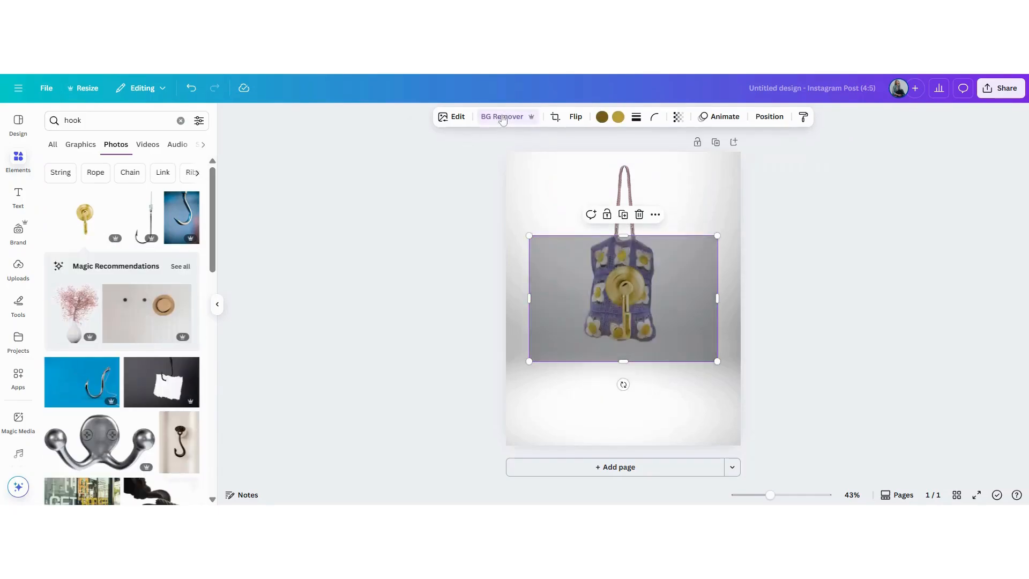
{"action": "left_click_drag", "start_coordinate": [529, 361], "coordinate": [626, 159]}
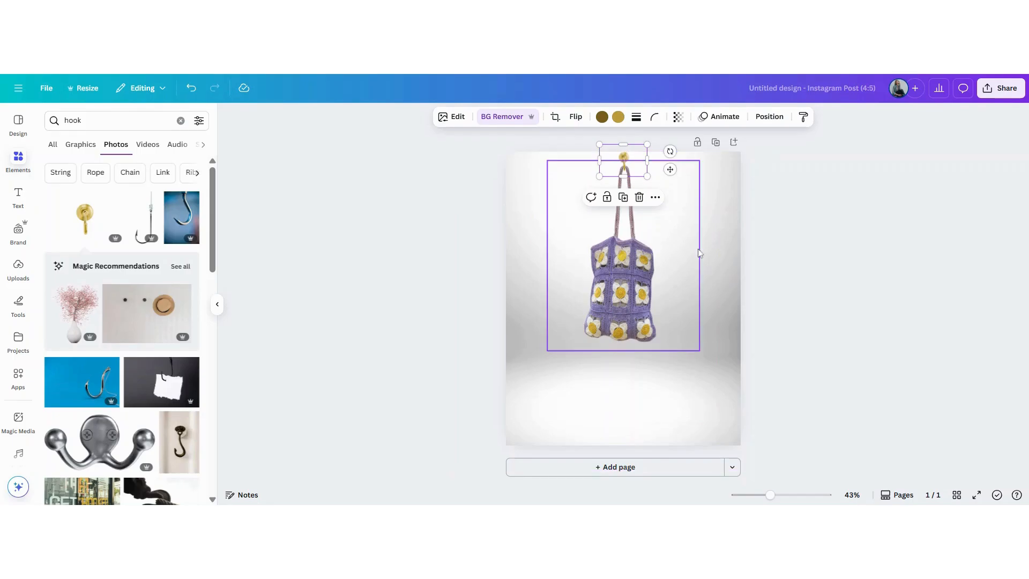
{"action": "scroll", "coordinate": [631, 177], "scroll_direction": "up", "scroll_amount": 5}
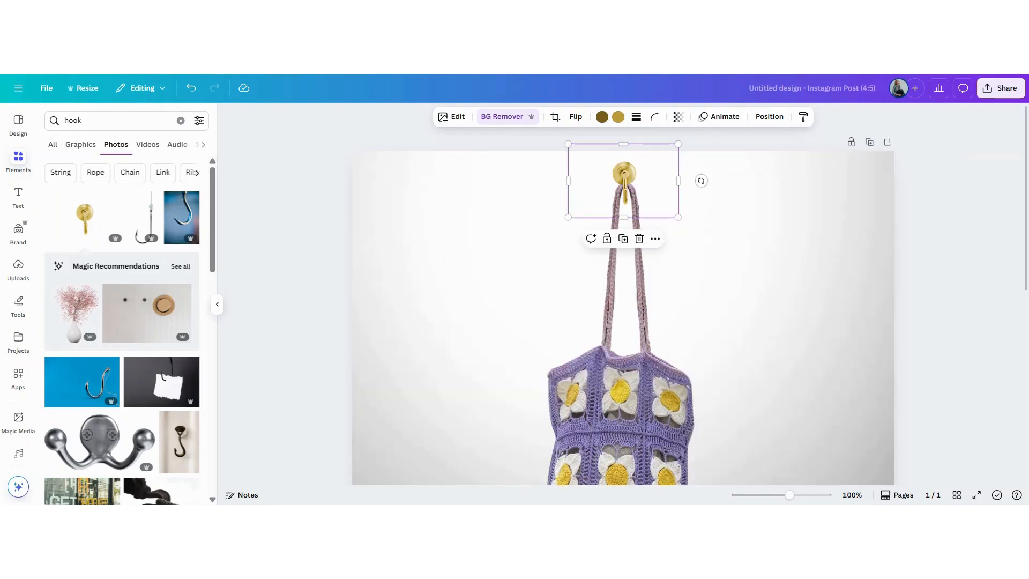
Duplicate the gold hook exactly over the original and move the lower copy behind the bag in the layer order
{"action": "left_click", "coordinate": [622, 240]}
{"action": "left_click_drag", "start_coordinate": [639, 178], "coordinate": [632, 168]}
{"action": "key", "text": "alt+1"}
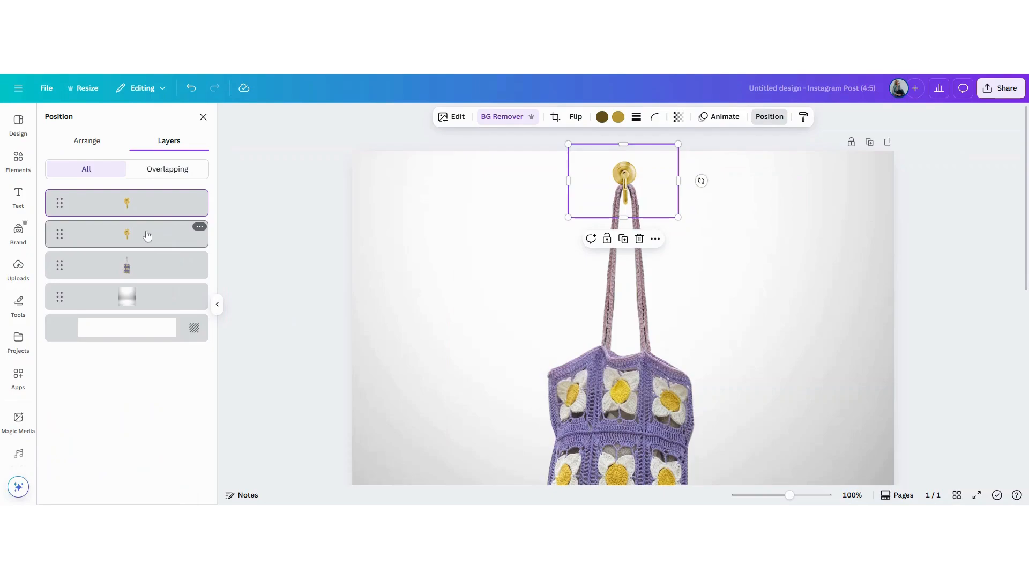
{"action": "left_click_drag", "start_coordinate": [148, 233], "coordinate": [143, 265]}
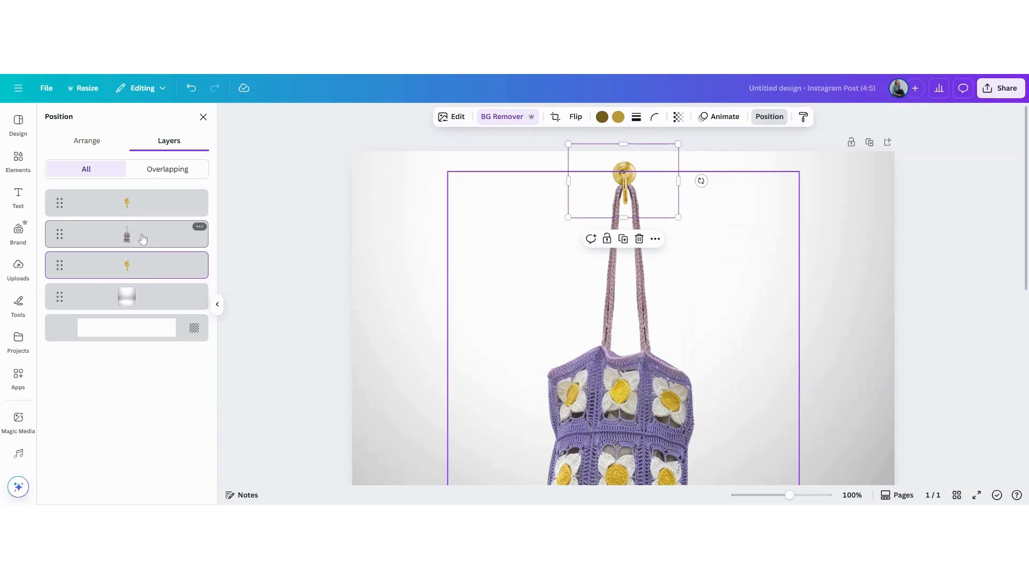
Crop the front hook copy from above so only its lower prong remains in front of the strap
{"action": "left_click", "coordinate": [143, 204]}
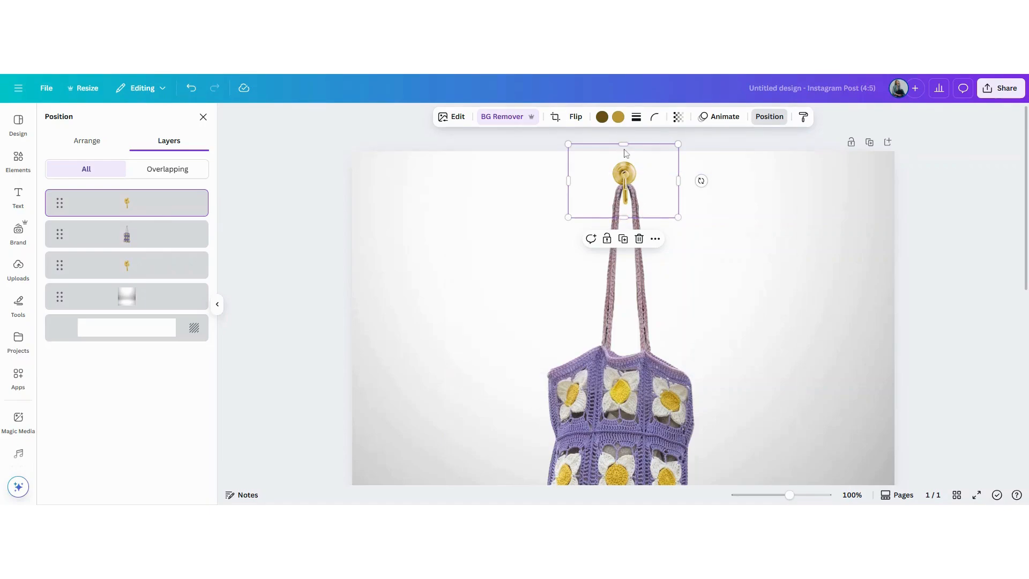
{"action": "left_click_drag", "start_coordinate": [621, 144], "coordinate": [617, 193]}
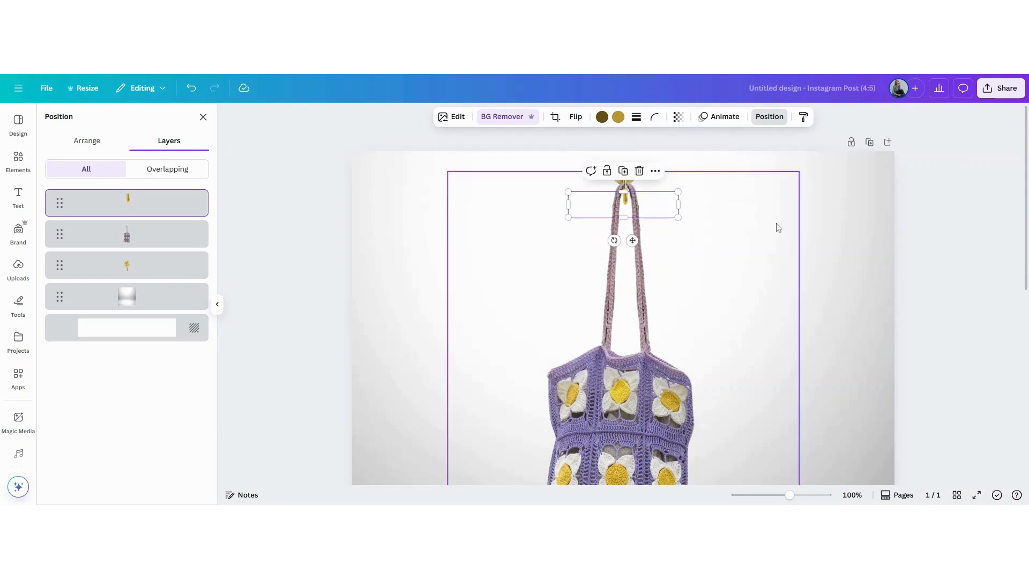
{"action": "left_click", "coordinate": [673, 230]}
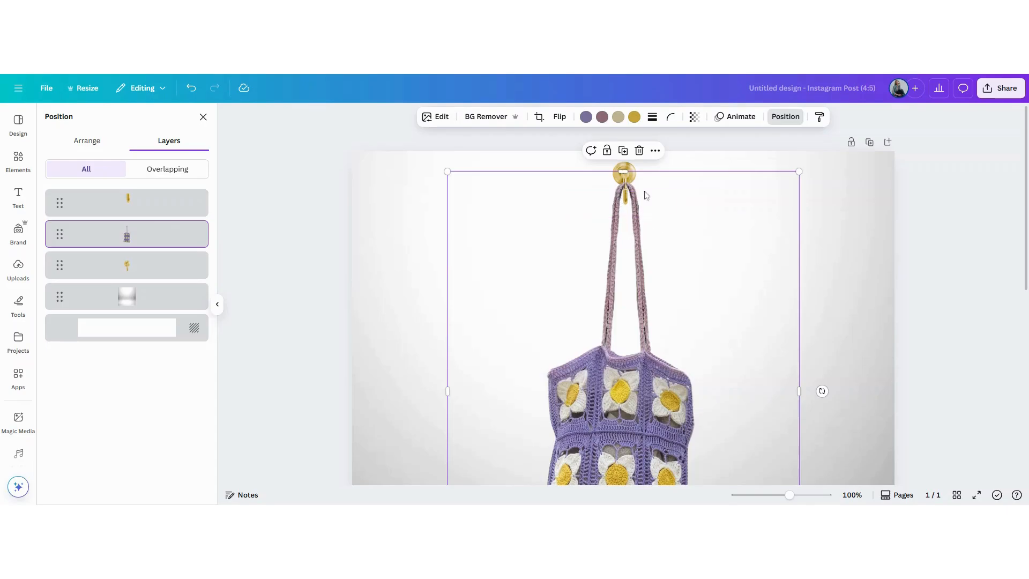
{"action": "left_click", "coordinate": [853, 248]}
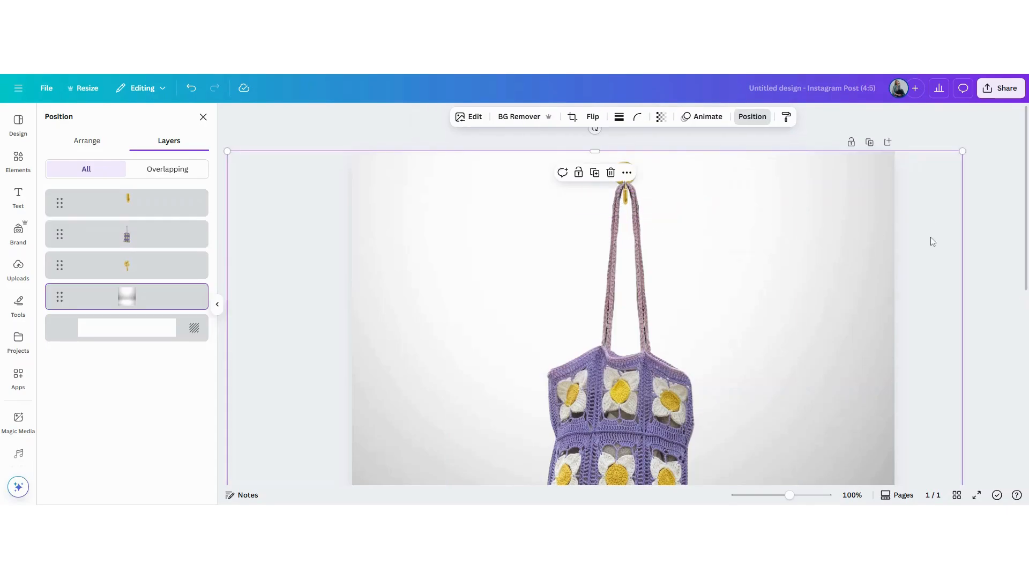
{"action": "scroll", "coordinate": [931, 241], "scroll_direction": "down", "scroll_amount": 2}
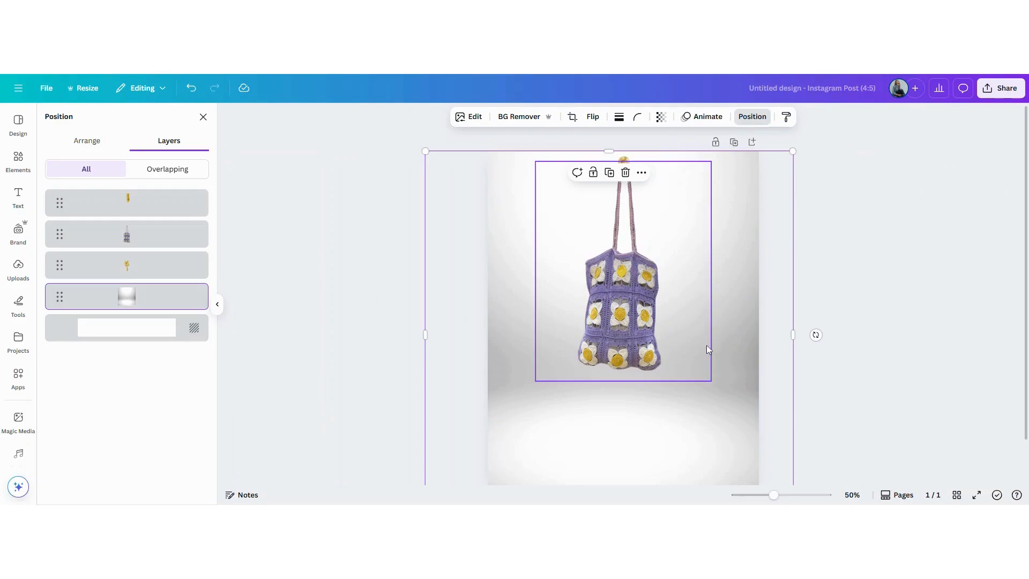
Select the bag image, search the apps for "easy reflections" and open Easy Reflections
{"action": "left_click", "coordinate": [638, 332]}
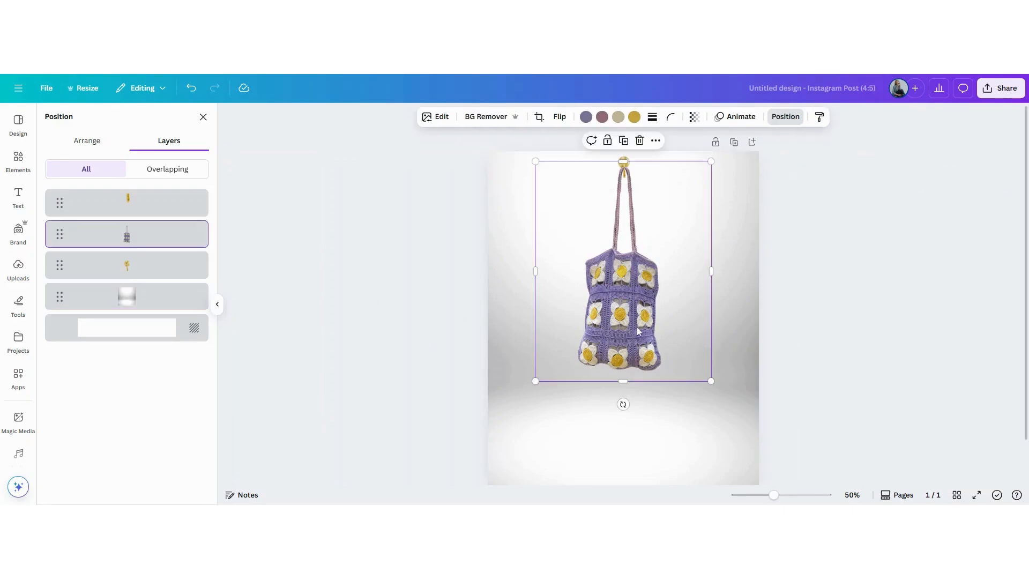
{"action": "left_click", "coordinate": [18, 380]}
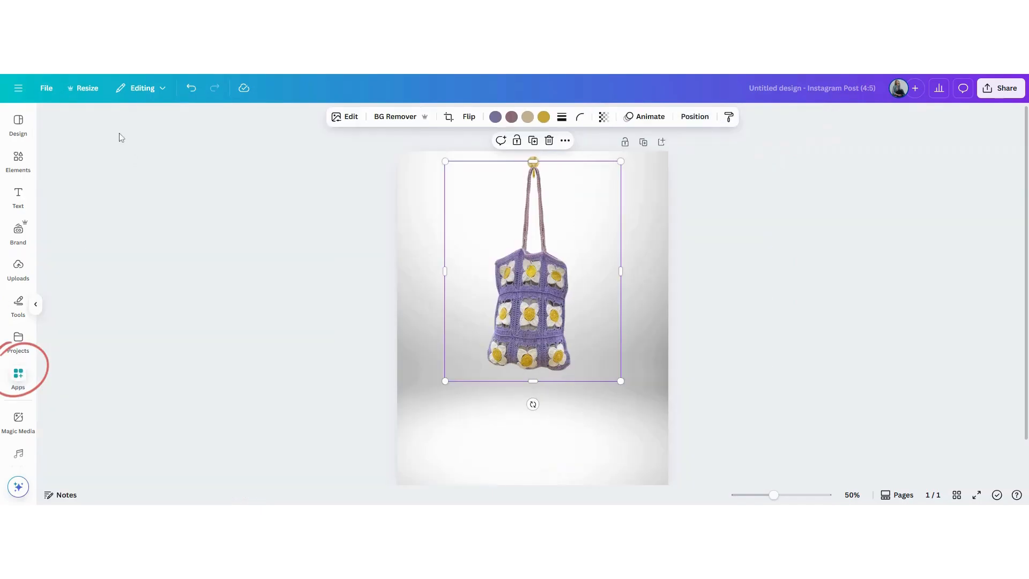
{"action": "type", "text": "ea"}
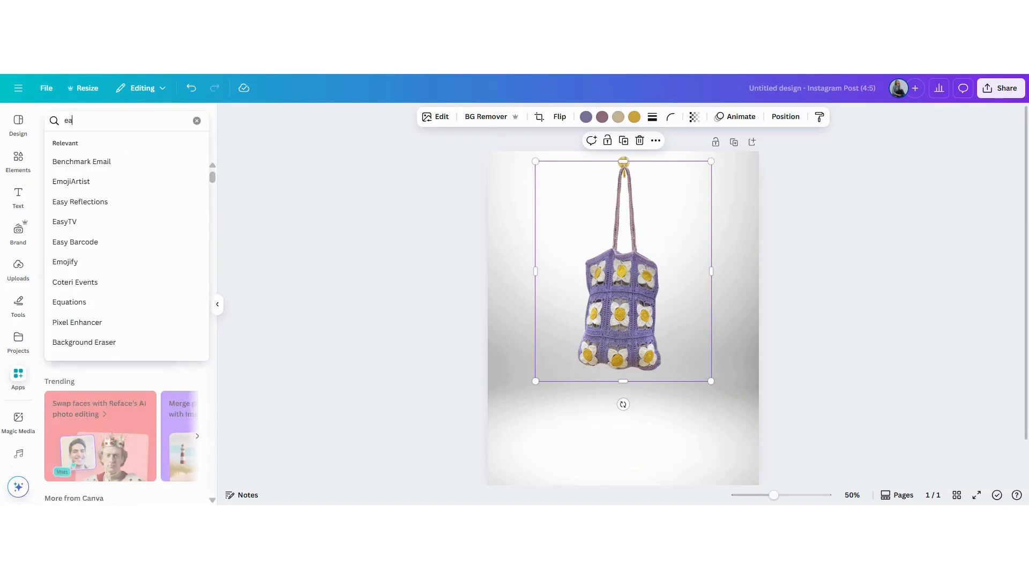
{"action": "type", "text": "sy refe"}
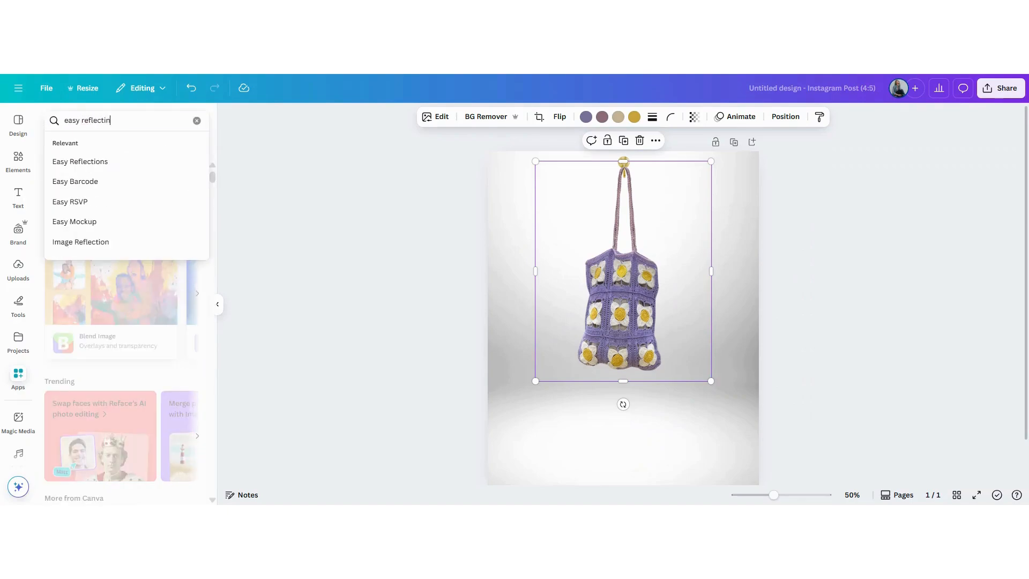
{"action": "key", "text": "Return"}
{"action": "left_click", "coordinate": [60, 162]}
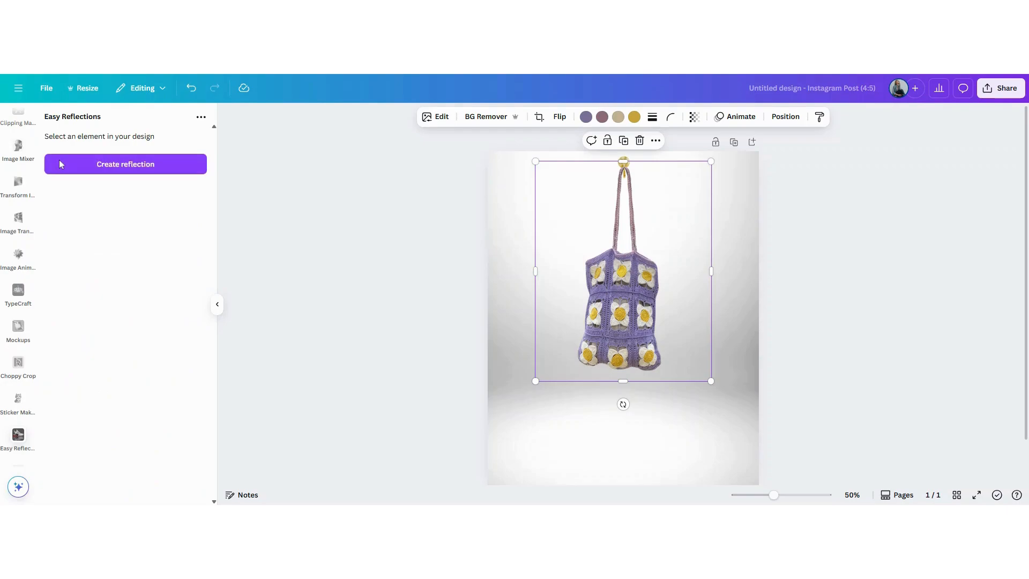
Create a reflection of the bag, try the different positions, and add the Below version to the design
{"action": "left_click", "coordinate": [59, 164]}
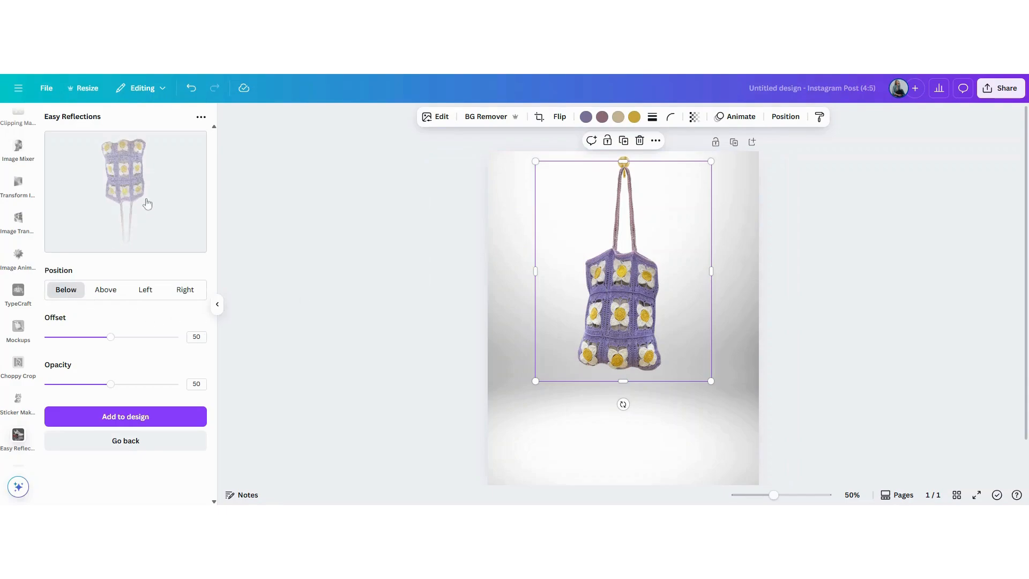
{"action": "left_click", "coordinate": [113, 292]}
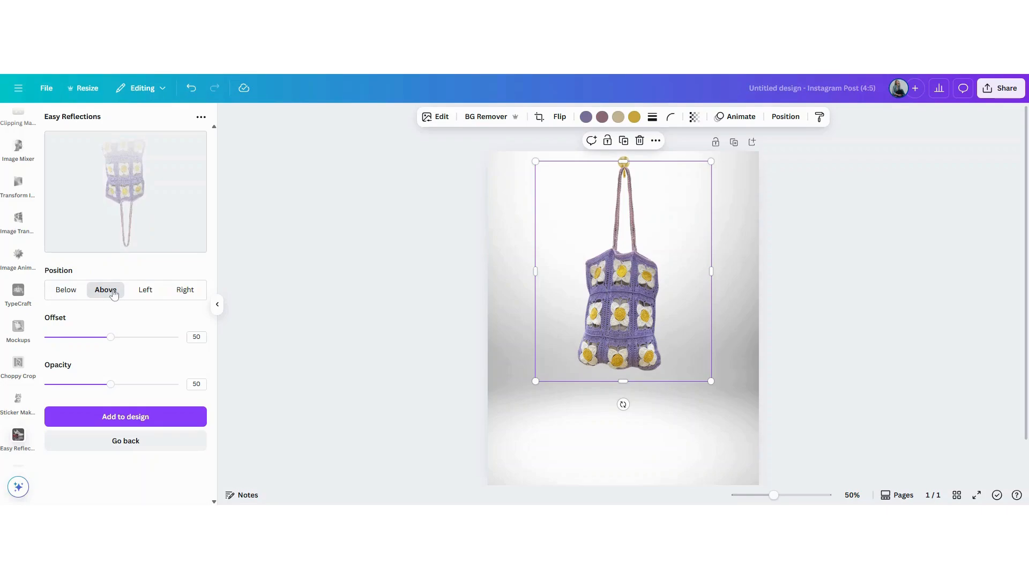
{"action": "left_click", "coordinate": [147, 292]}
{"action": "left_click", "coordinate": [182, 291]}
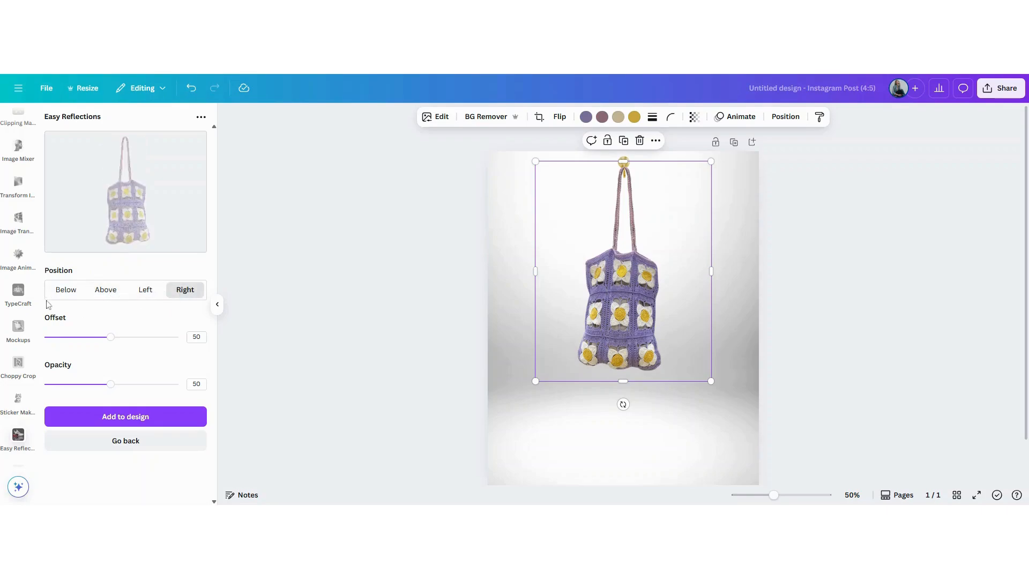
{"action": "left_click", "coordinate": [63, 294]}
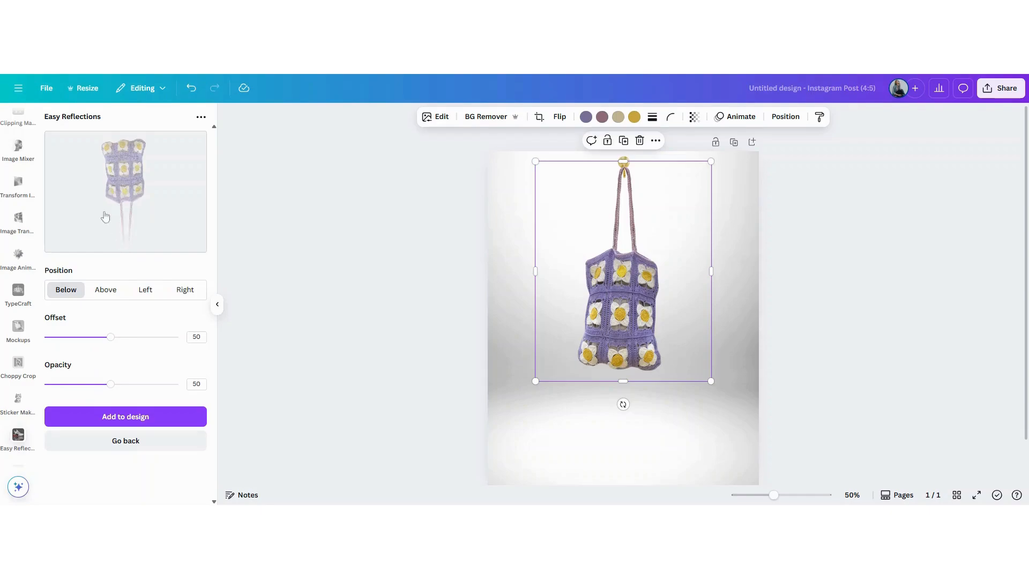
{"action": "left_click", "coordinate": [127, 418]}
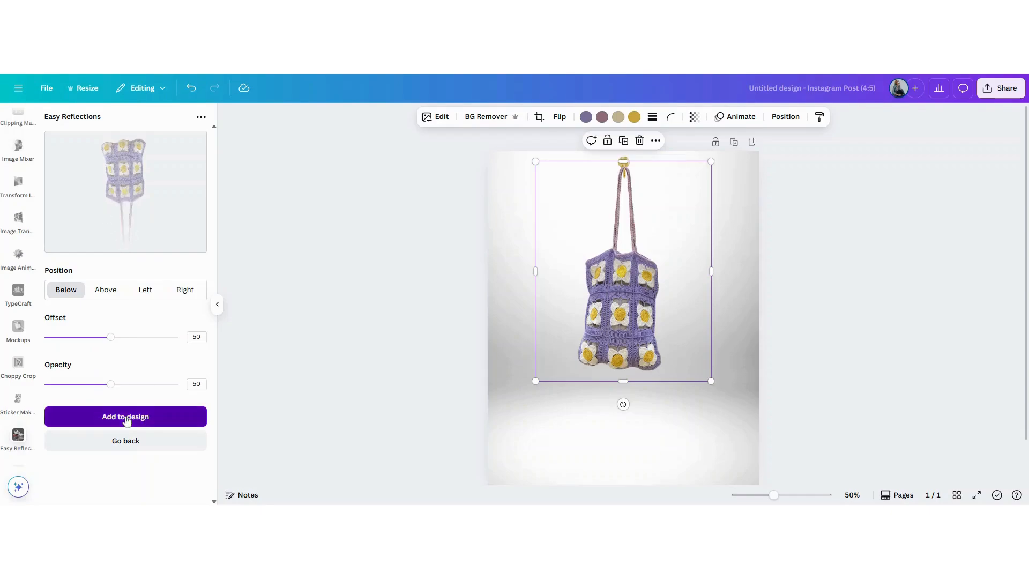
Move the reflection onto the backdrop's floor below the bag, enlarge it to about the bag's width and tilt it slightly
{"action": "left_click_drag", "start_coordinate": [621, 284], "coordinate": [636, 401]}
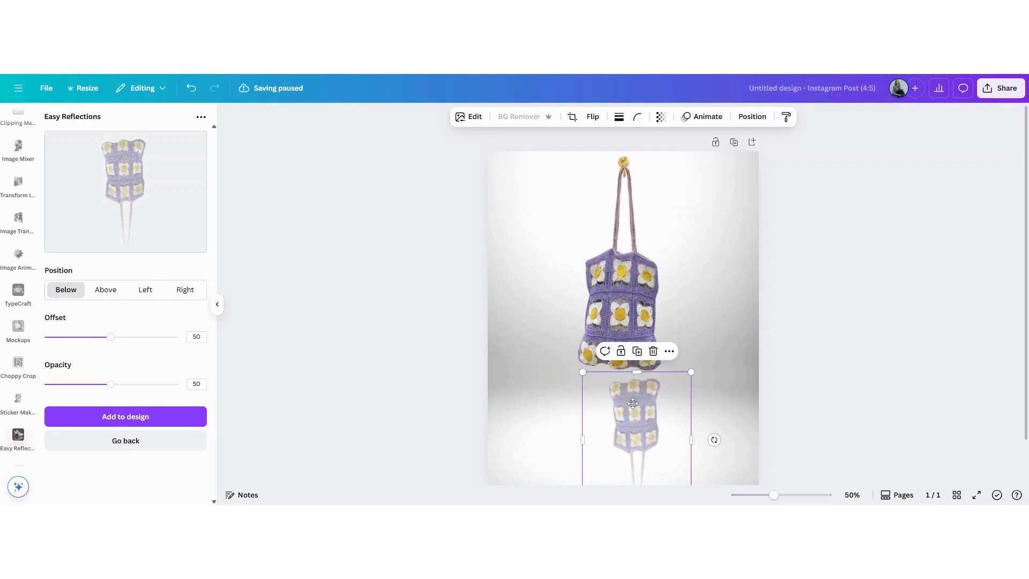
{"action": "left_click_drag", "start_coordinate": [583, 373], "coordinate": [436, 342]}
{"action": "left_click_drag", "start_coordinate": [595, 405], "coordinate": [620, 504]}
{"action": "left_click_drag", "start_coordinate": [715, 402], "coordinate": [724, 393]}
{"action": "left_click_drag", "start_coordinate": [638, 467], "coordinate": [634, 467]}
{"action": "left_click_drag", "start_coordinate": [532, 394], "coordinate": [539, 404]}
{"action": "left_click", "coordinate": [900, 377]}
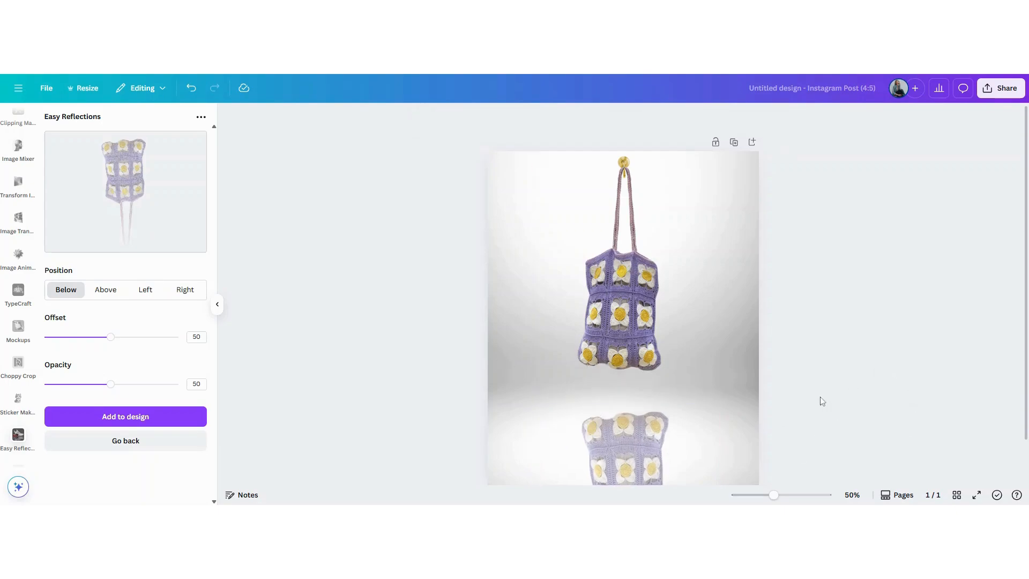
Fine-tune the reflection's rotation and line it up beneath the bag
{"action": "left_click", "coordinate": [626, 459]}
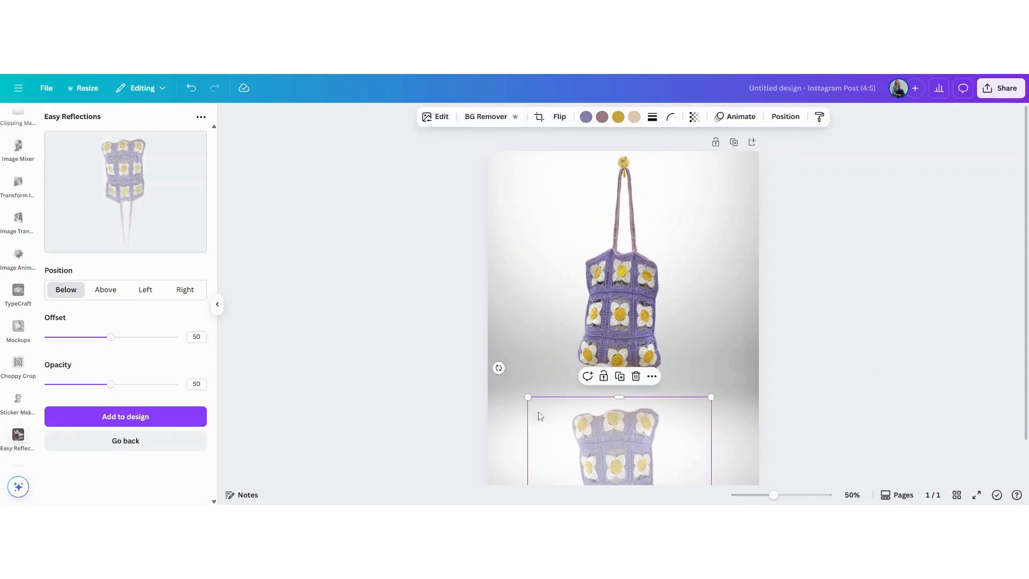
{"action": "left_click_drag", "start_coordinate": [497, 368], "coordinate": [517, 355]}
{"action": "left_click_drag", "start_coordinate": [624, 467], "coordinate": [617, 466]}
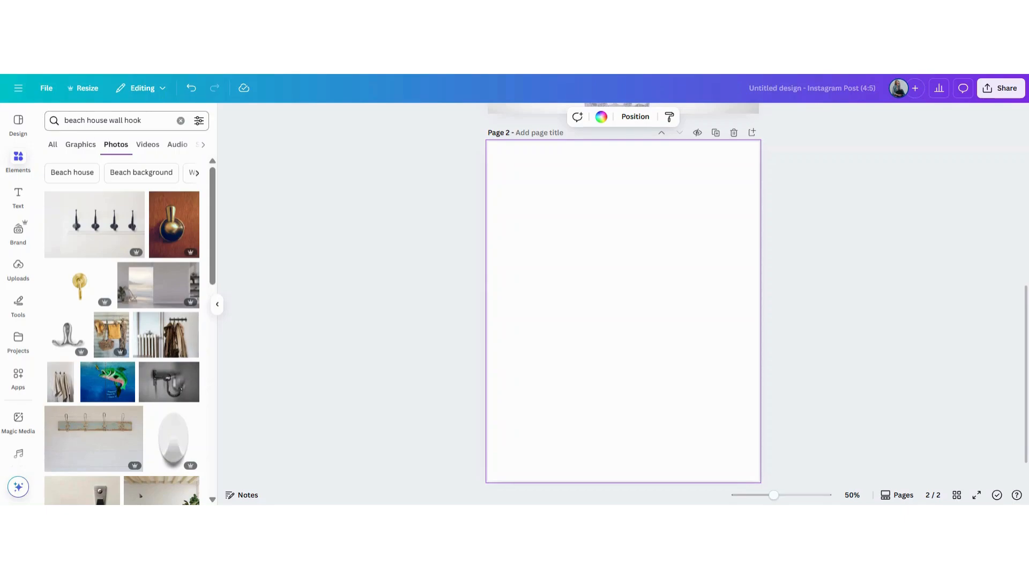
Add the photo of the weathered four-hook wall rack to page 2 and align it with the page's upper edge
{"action": "left_click", "coordinate": [83, 439]}
{"action": "left_click_drag", "start_coordinate": [677, 337], "coordinate": [676, 238]}
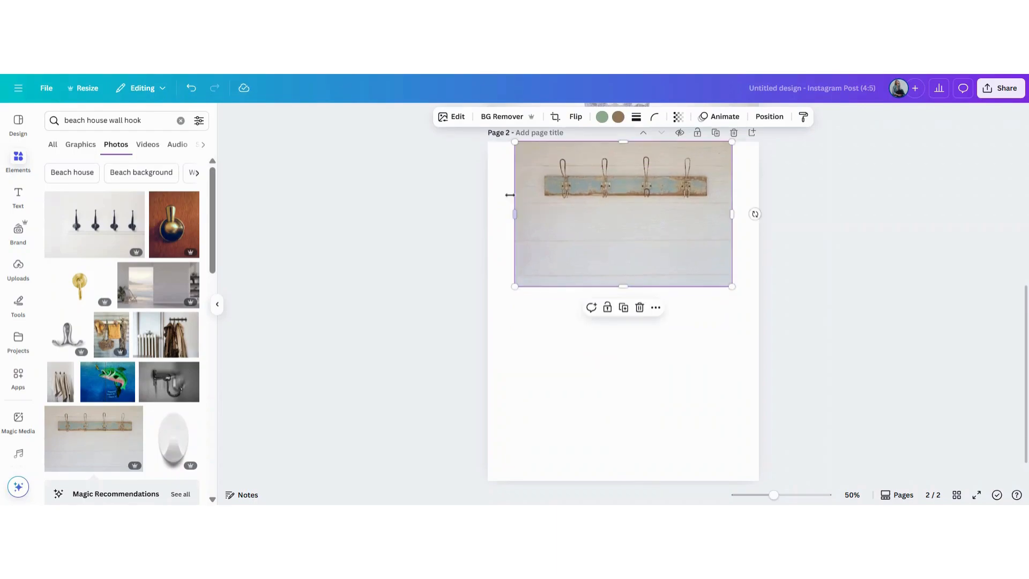
Try extending the hook-rack photo beyond all page edges with Magic Expand, apply the sofa variant, and undo the expansion
{"action": "left_click", "coordinate": [452, 116]}
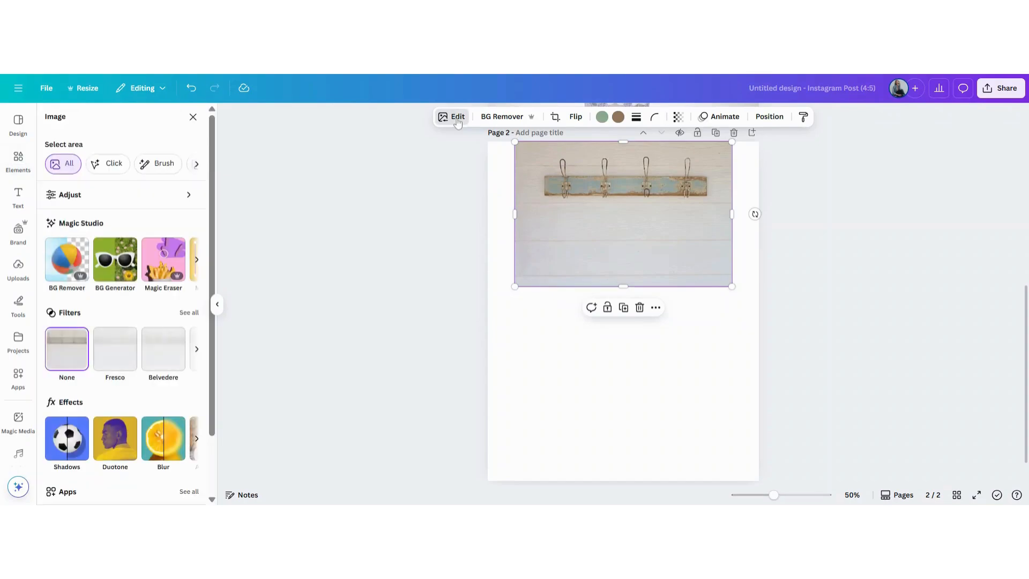
{"action": "left_click", "coordinate": [197, 261]}
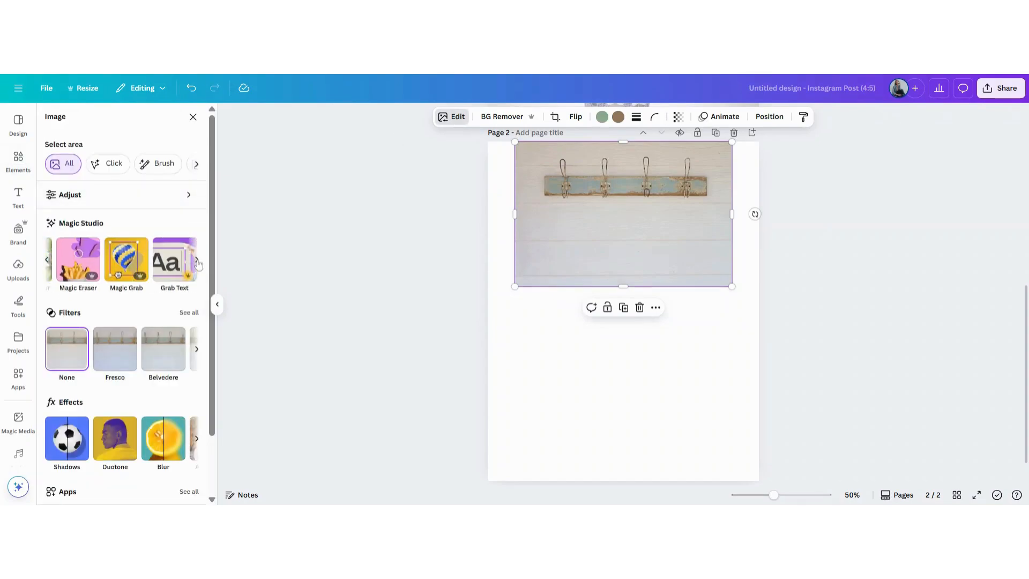
{"action": "left_click", "coordinate": [196, 261]}
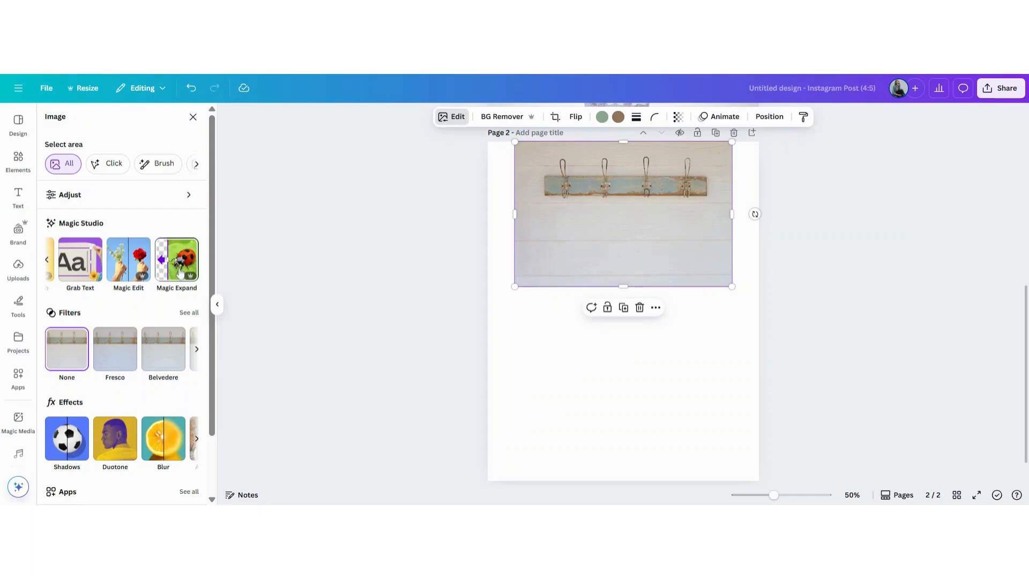
{"action": "left_click", "coordinate": [177, 261]}
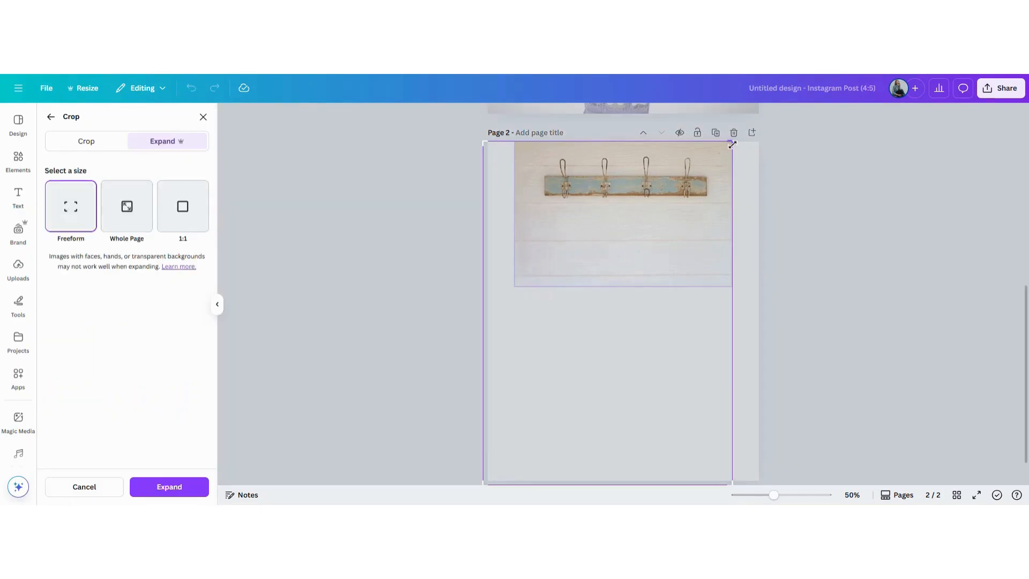
{"action": "left_click_drag", "start_coordinate": [732, 145], "coordinate": [768, 136]}
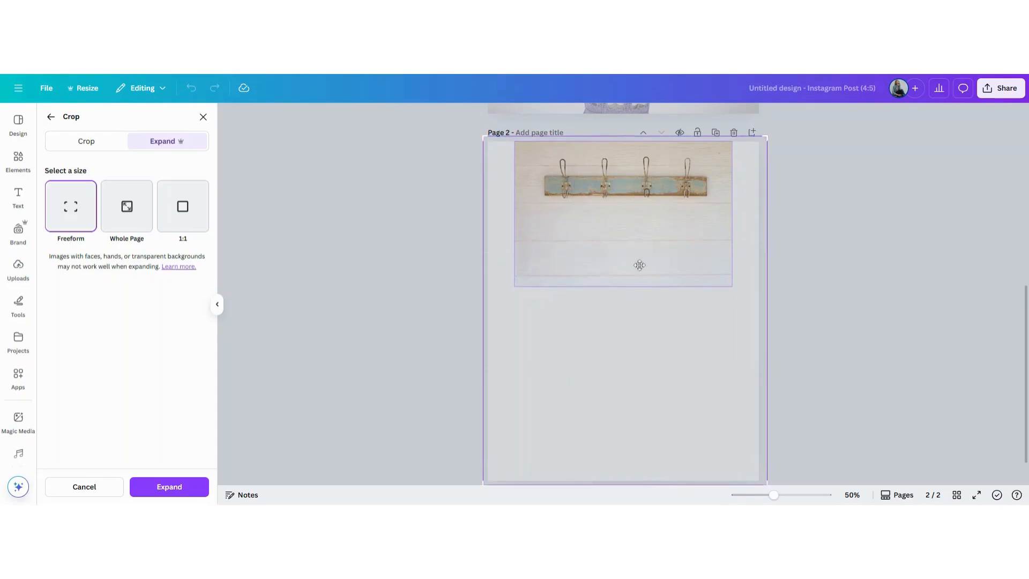
{"action": "left_click", "coordinate": [168, 487]}
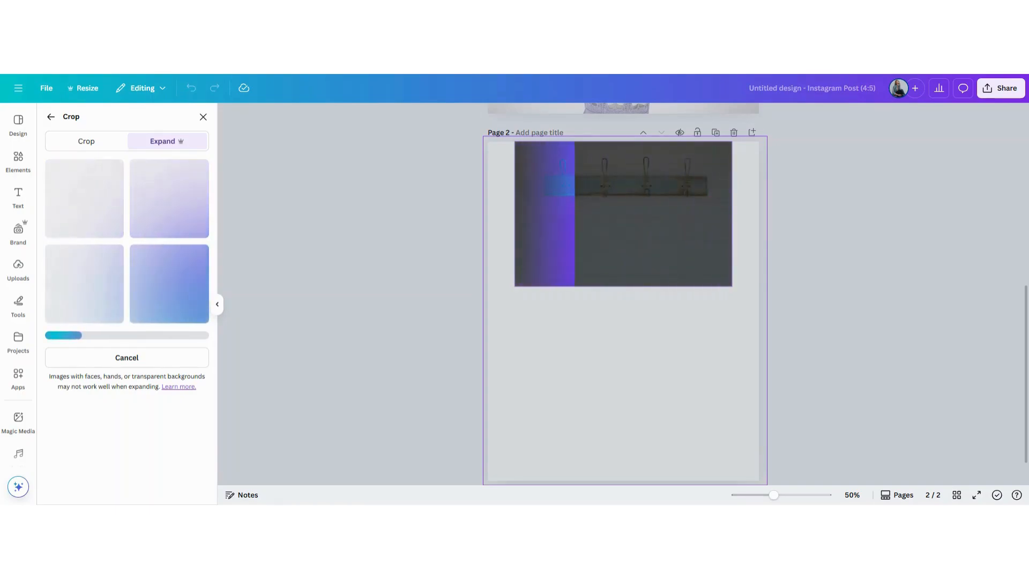
{"action": "left_click", "coordinate": [167, 298]}
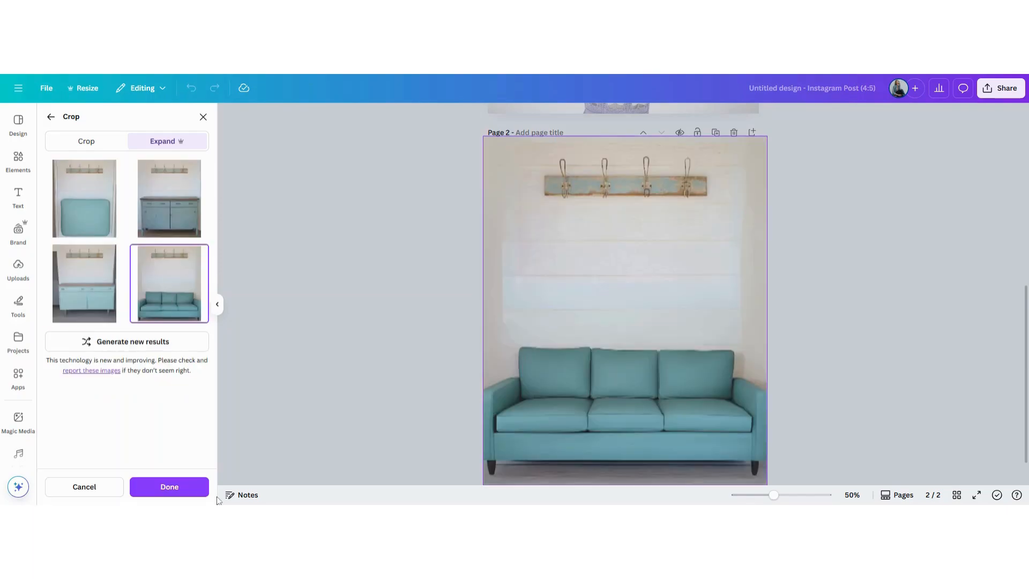
{"action": "left_click", "coordinate": [169, 487]}
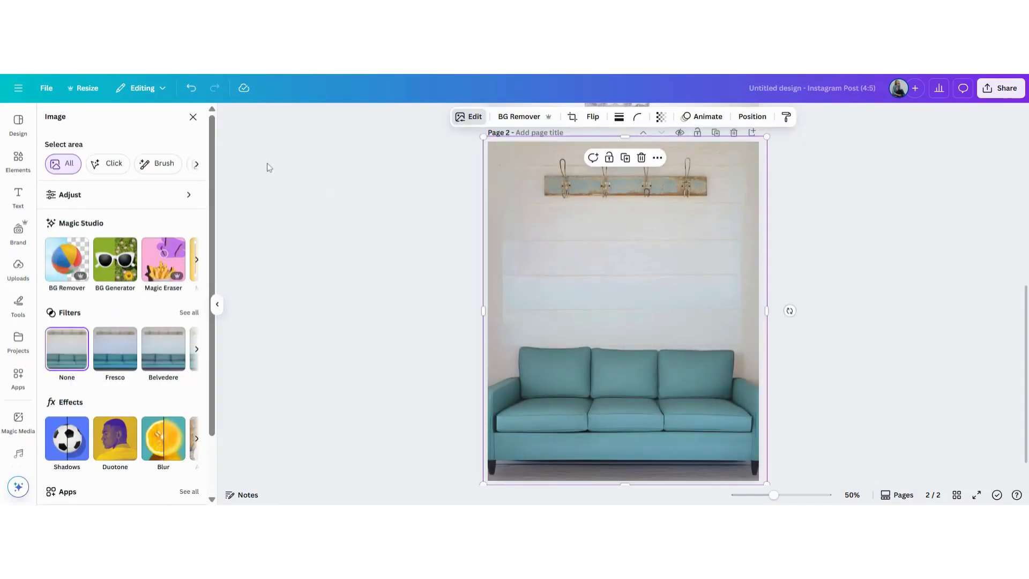
{"action": "left_click", "coordinate": [190, 91]}
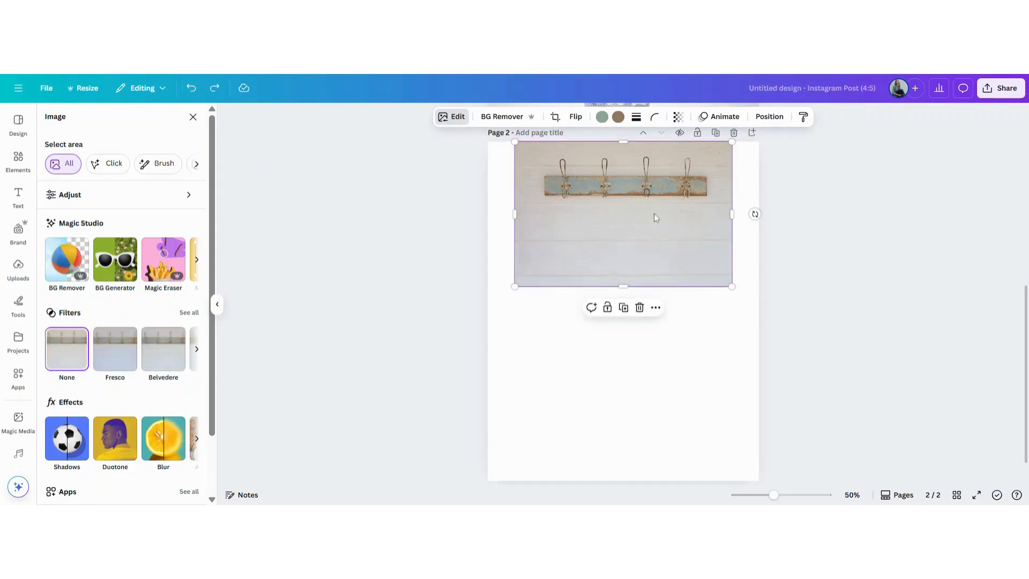
Separate the four-hook rack from its photo with Magic Grab and move the leftover wall image down away from it
{"action": "left_click", "coordinate": [460, 121]}
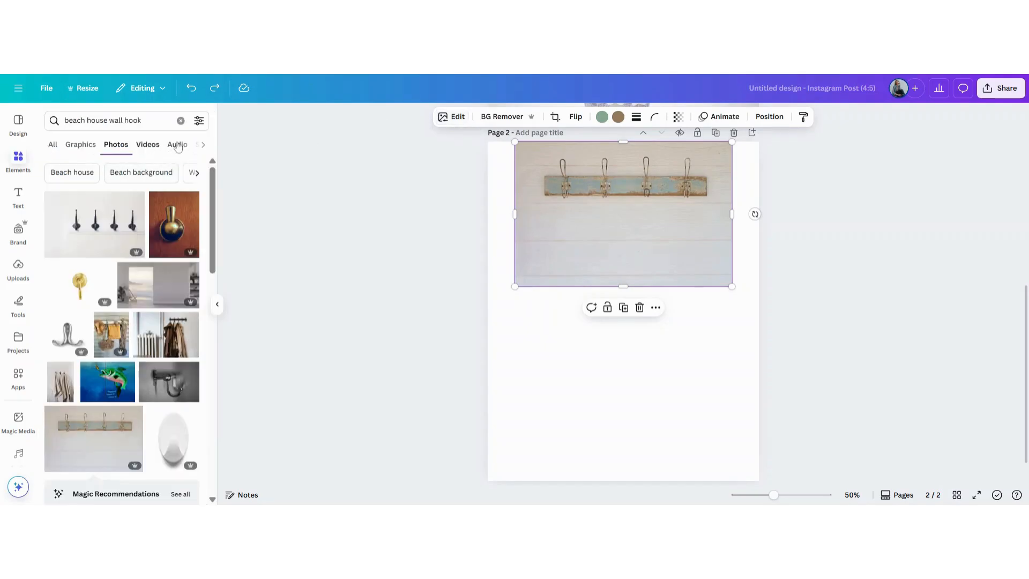
{"action": "left_click", "coordinate": [67, 269]}
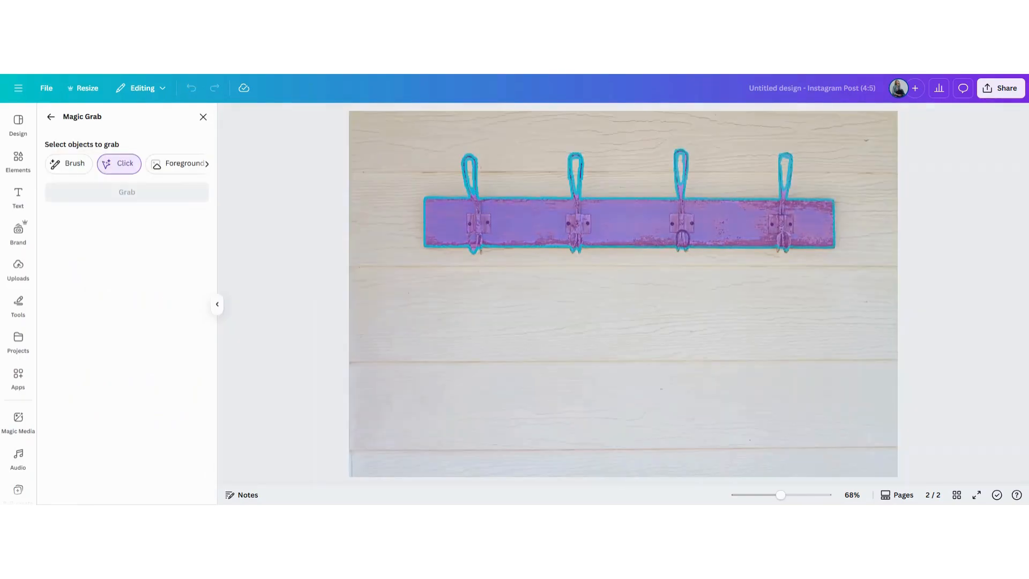
{"action": "left_click", "coordinate": [505, 229]}
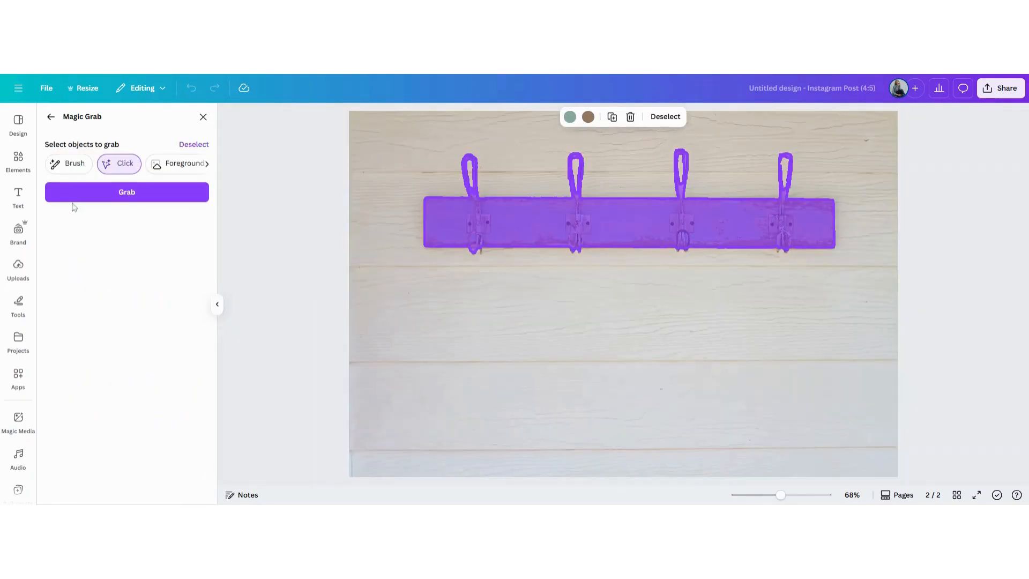
{"action": "left_click", "coordinate": [147, 198]}
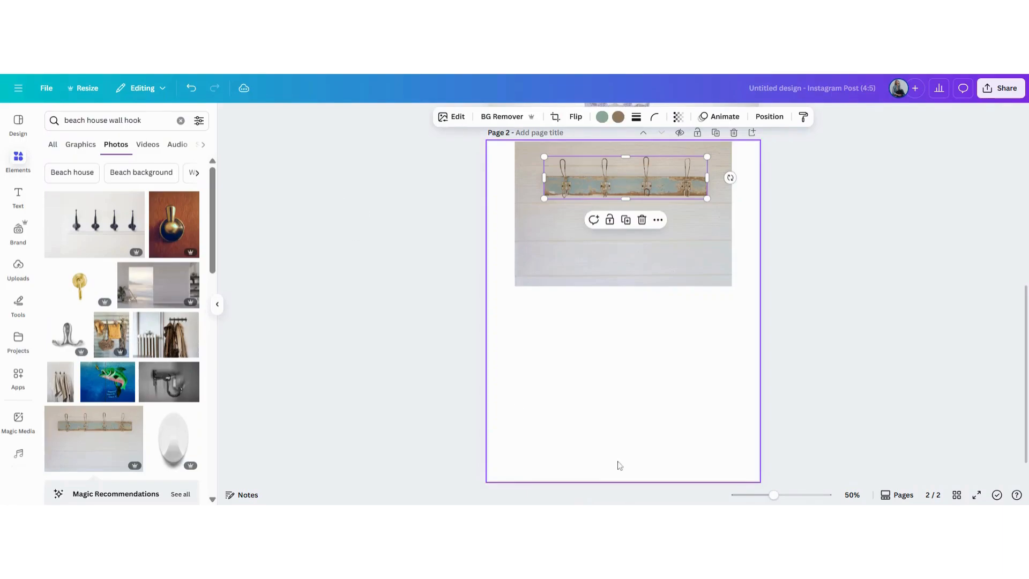
{"action": "left_click_drag", "start_coordinate": [568, 267], "coordinate": [562, 381]}
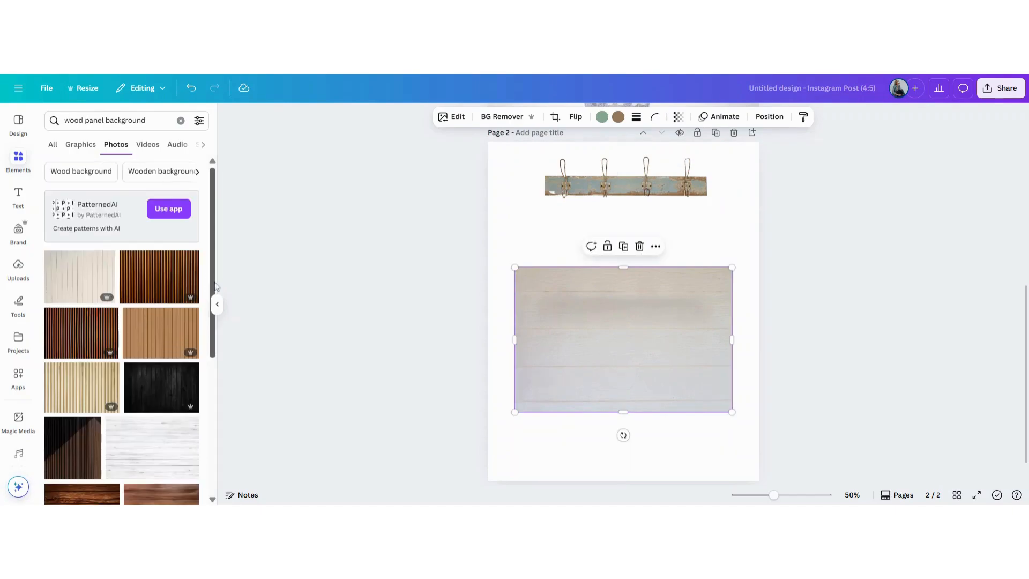
Add a whitewashed plank photo from the wood panel background results to page 2 and delete the leftover grey wall image
{"action": "scroll", "coordinate": [216, 313], "scroll_direction": "down", "scroll_amount": 1}
{"action": "scroll", "coordinate": [216, 313], "scroll_direction": "down", "scroll_amount": 3}
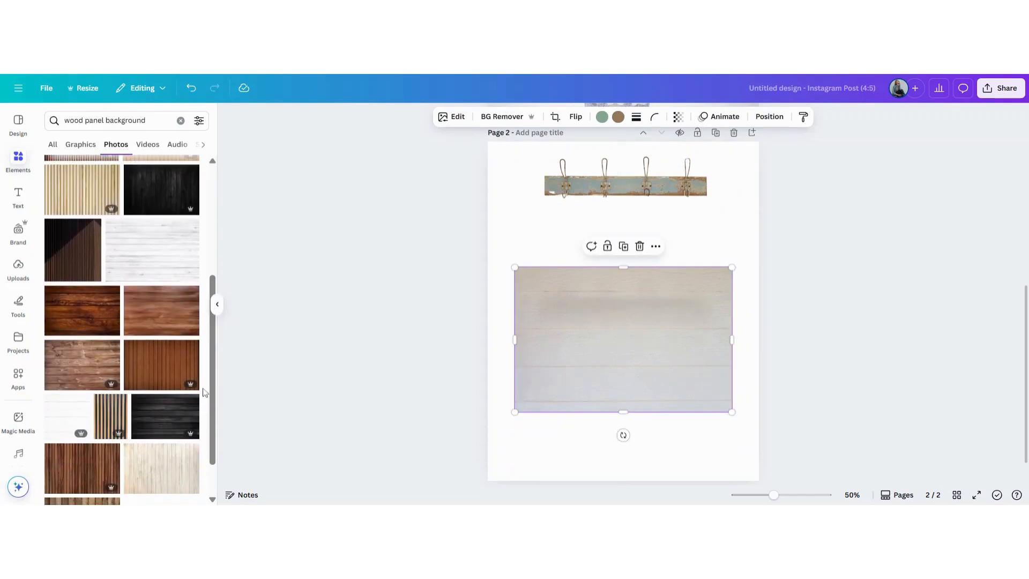
{"action": "left_click", "coordinate": [144, 264]}
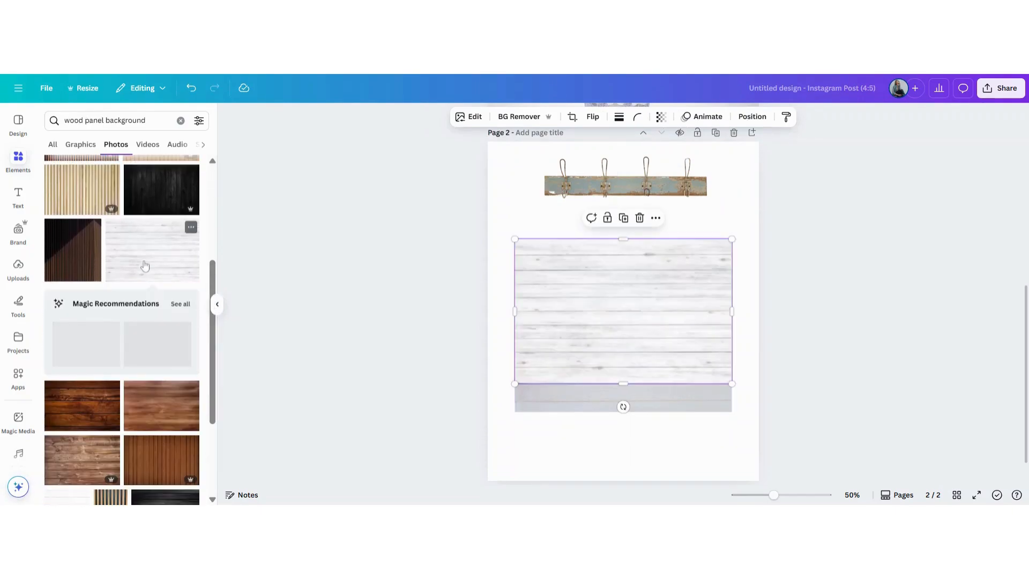
{"action": "left_click", "coordinate": [161, 351]}
{"action": "left_click_drag", "start_coordinate": [635, 321], "coordinate": [713, 350]}
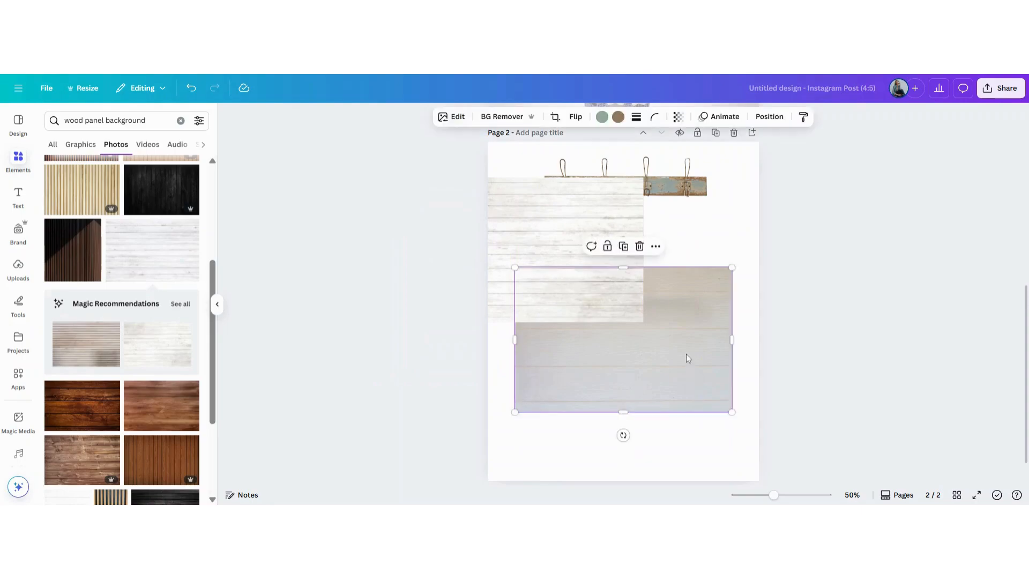
{"action": "key", "text": "Delete"}
Enlarge the whitewashed plank photo until it covers all of page 2 and send it to the back
{"action": "left_click_drag", "start_coordinate": [616, 277], "coordinate": [620, 278]}
{"action": "left_click_drag", "start_coordinate": [646, 324], "coordinate": [774, 409]}
{"action": "left_click_drag", "start_coordinate": [670, 348], "coordinate": [691, 322]}
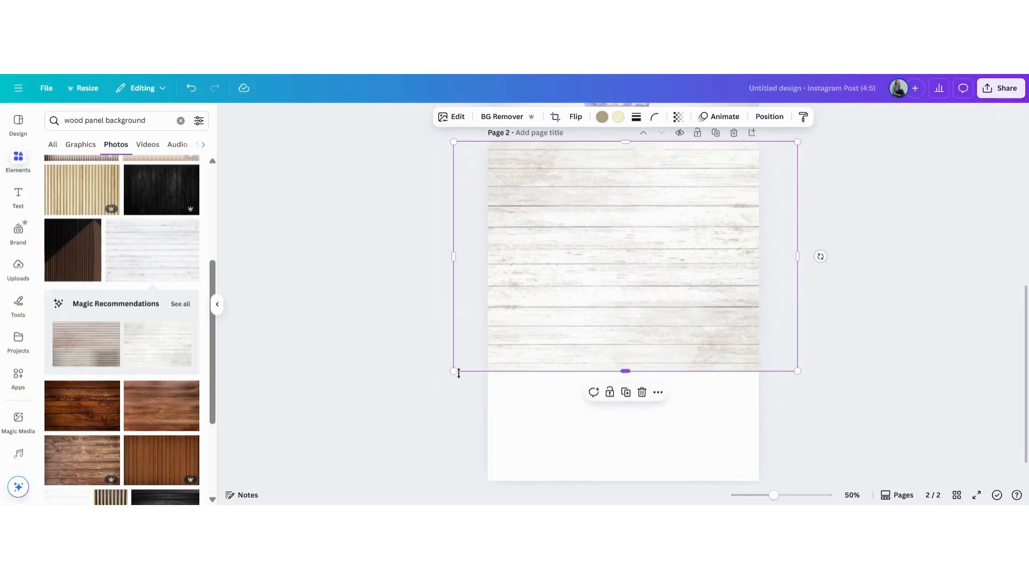
{"action": "left_click_drag", "start_coordinate": [453, 370], "coordinate": [381, 420]}
{"action": "left_click_drag", "start_coordinate": [576, 386], "coordinate": [591, 380]}
{"action": "left_click_drag", "start_coordinate": [810, 419], "coordinate": [898, 493]}
{"action": "right_click", "coordinate": [615, 302]}
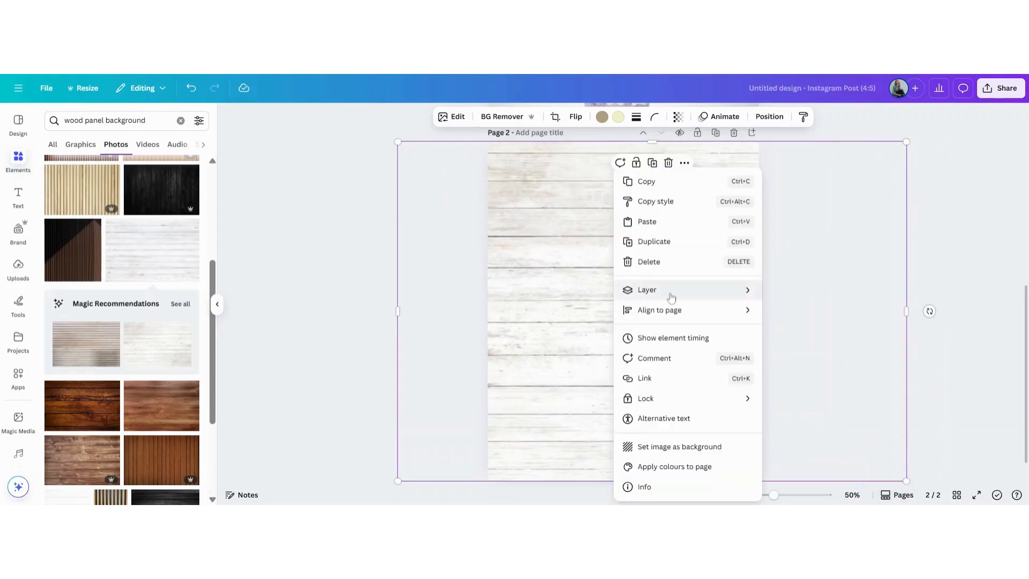
{"action": "mouse_move", "coordinate": [648, 291]}
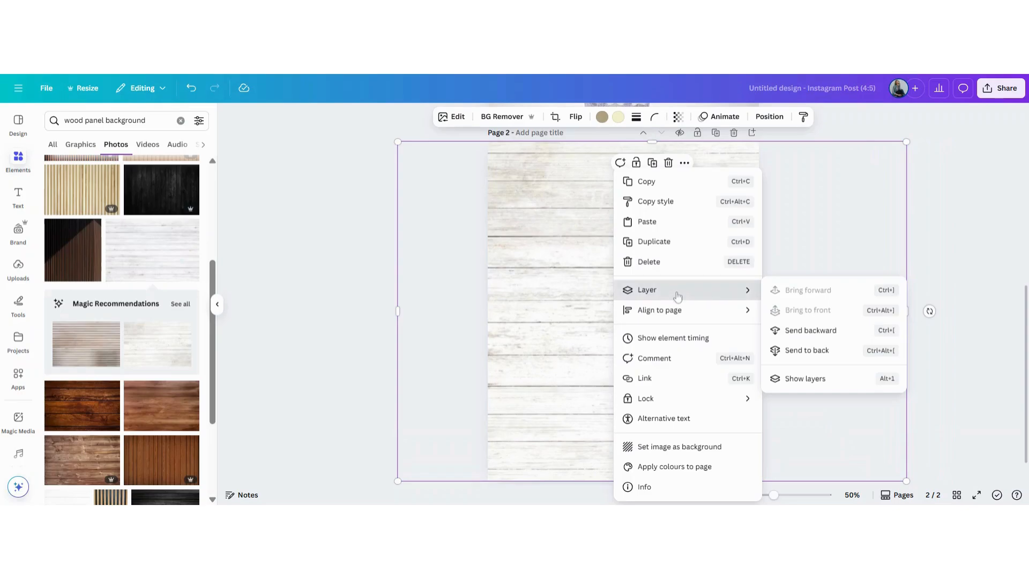
{"action": "left_click", "coordinate": [810, 351]}
Reposition the hook rack slightly lower on the plank wall, near the page's upper edge
{"action": "left_click", "coordinate": [627, 187]}
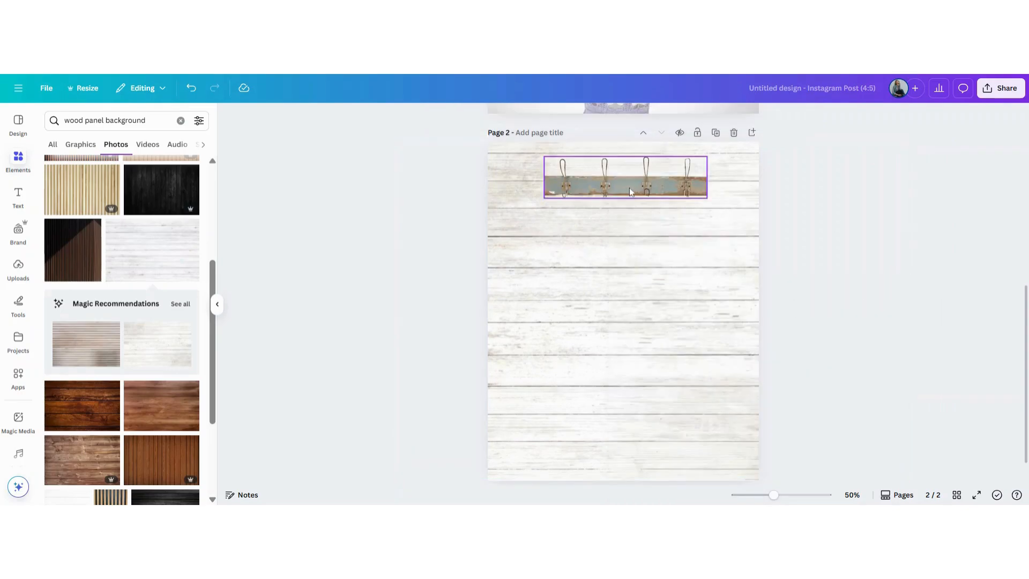
{"action": "left_click_drag", "start_coordinate": [627, 187], "coordinate": [623, 205]}
{"action": "left_click", "coordinate": [893, 280]}
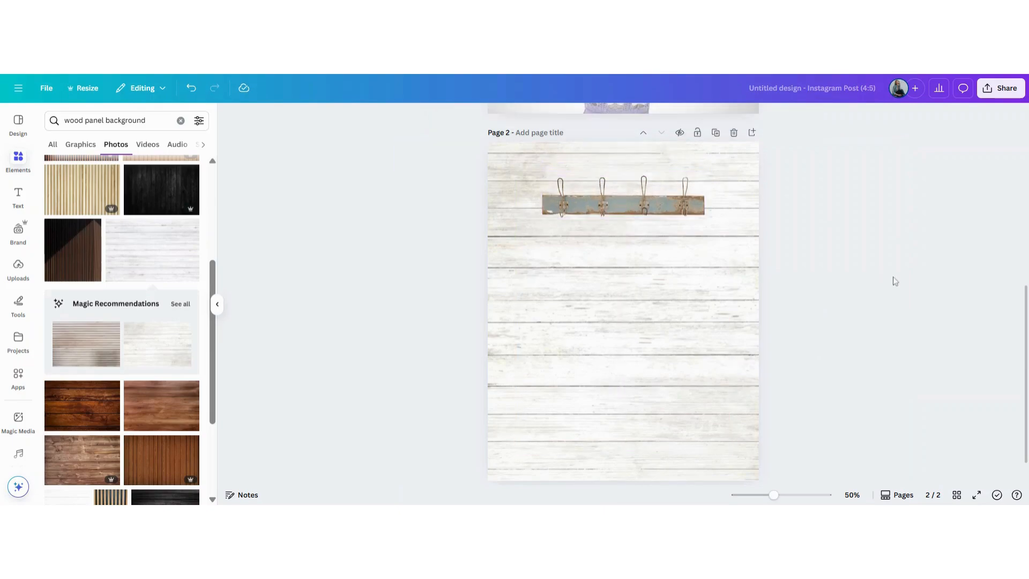
{"action": "left_click_drag", "start_coordinate": [664, 211], "coordinate": [659, 196]}
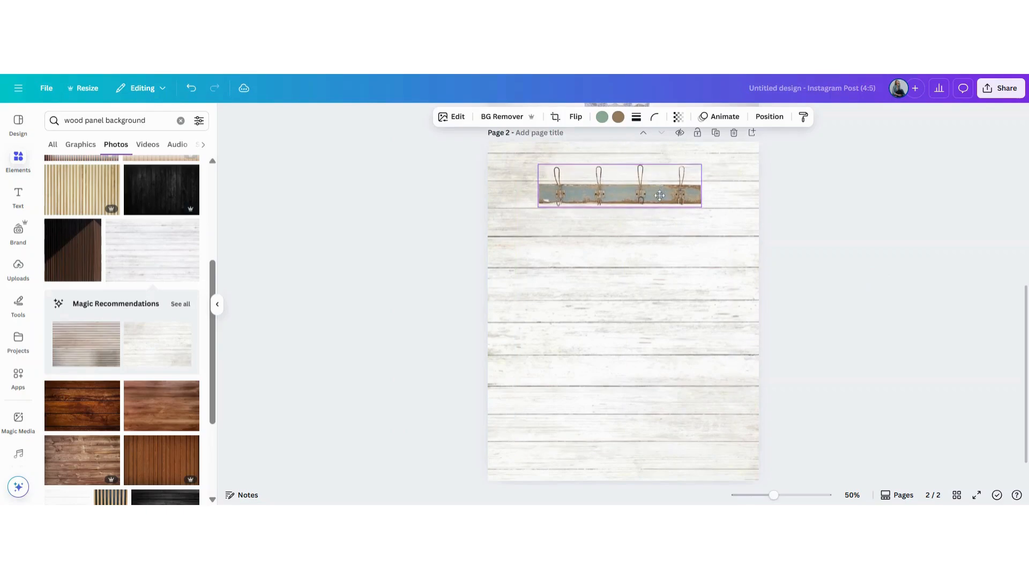
{"action": "key", "text": "Escape"}
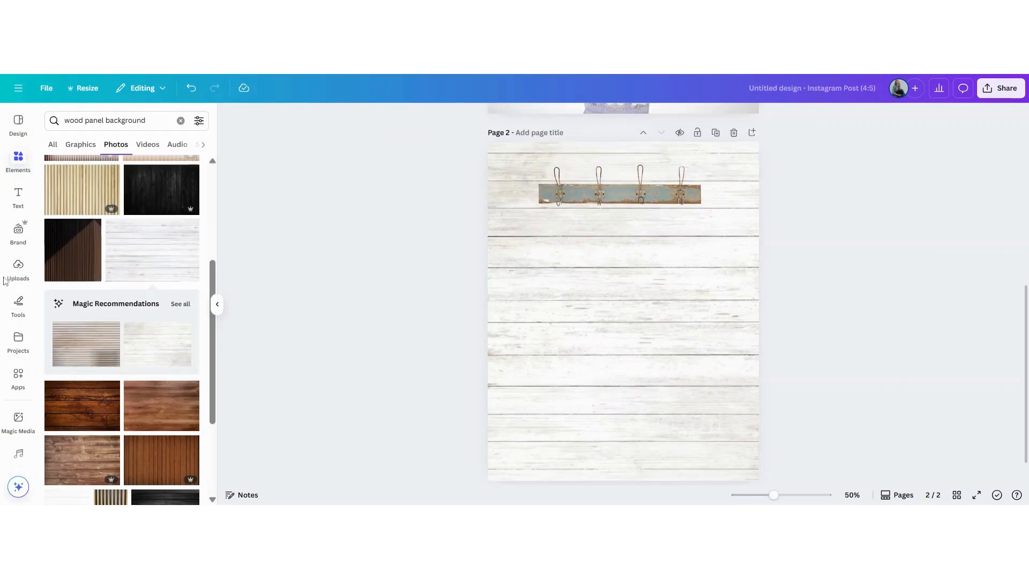
Add the uploaded cut-out crochet bag to page 2, enlarge it slightly and hang its straps from the rack's third hook
{"action": "left_click", "coordinate": [18, 265]}
{"action": "left_click", "coordinate": [112, 291]}
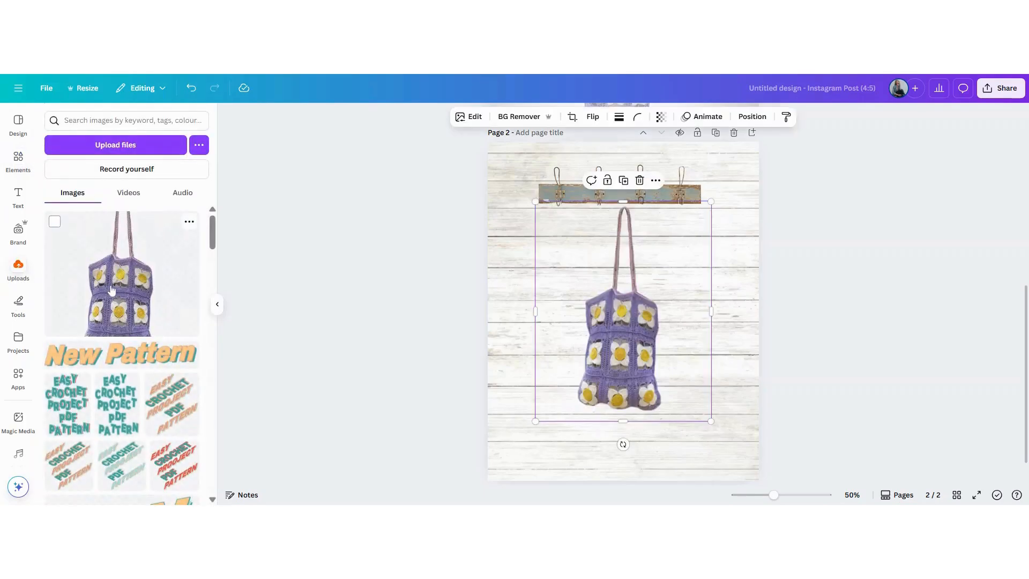
{"action": "left_click_drag", "start_coordinate": [622, 356], "coordinate": [637, 340]}
{"action": "left_click_drag", "start_coordinate": [554, 409], "coordinate": [531, 435]}
{"action": "left_click_drag", "start_coordinate": [626, 395], "coordinate": [636, 392]}
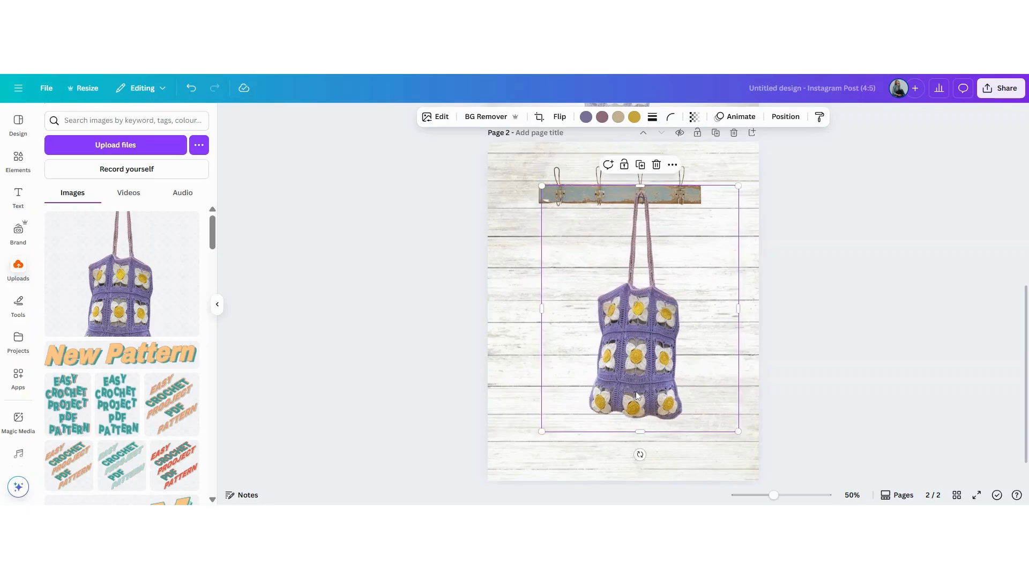
{"action": "left_click_drag", "start_coordinate": [738, 431], "coordinate": [726, 416]}
{"action": "left_click_drag", "start_coordinate": [664, 395], "coordinate": [668, 395]}
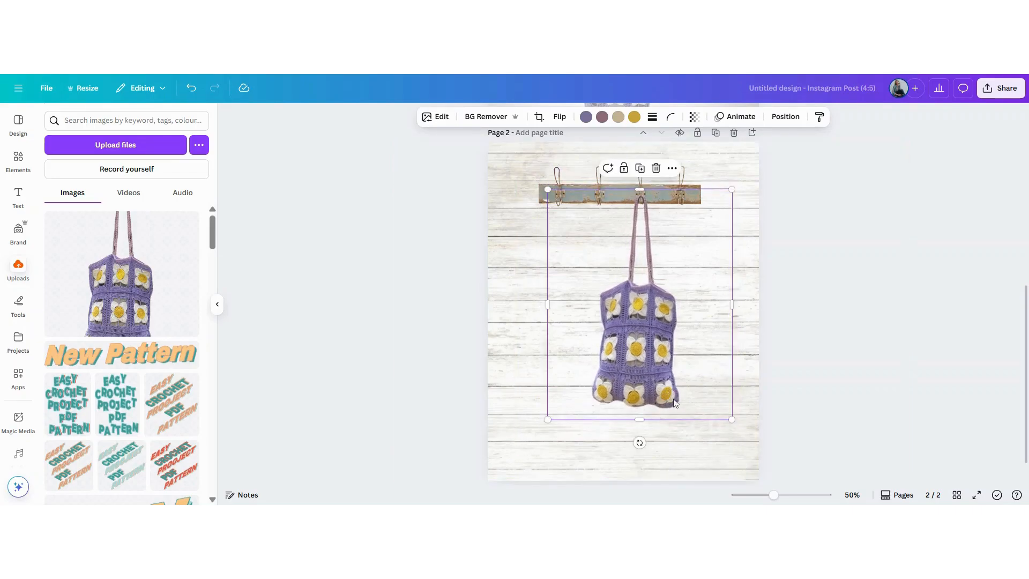
Separate the lower curve of the rack's third hook as its own piece with Magic Grab, using brush size 2
{"action": "left_click", "coordinate": [556, 177]}
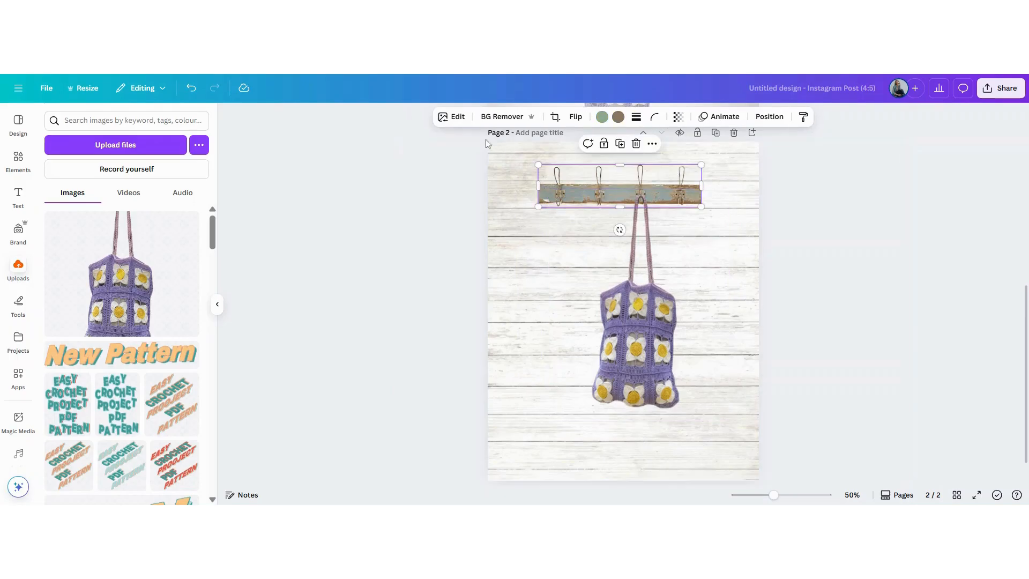
{"action": "left_click", "coordinate": [459, 118]}
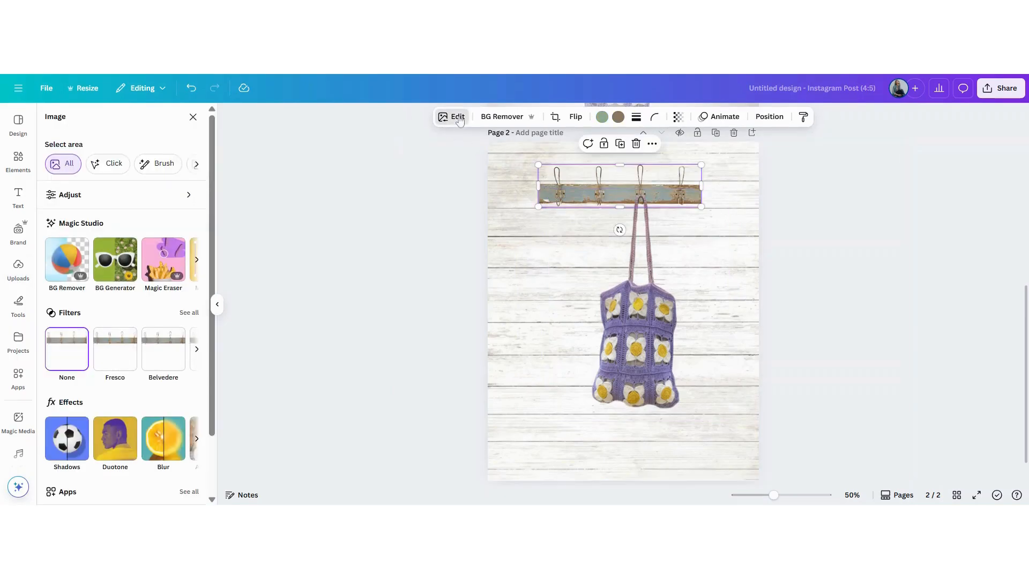
{"action": "left_click", "coordinate": [197, 259]}
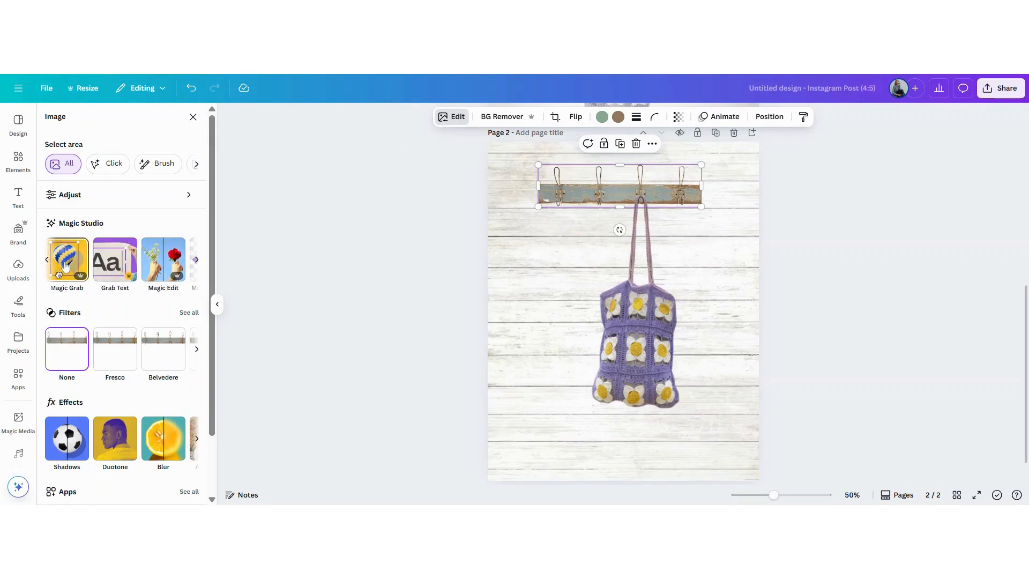
{"action": "left_click", "coordinate": [65, 266]}
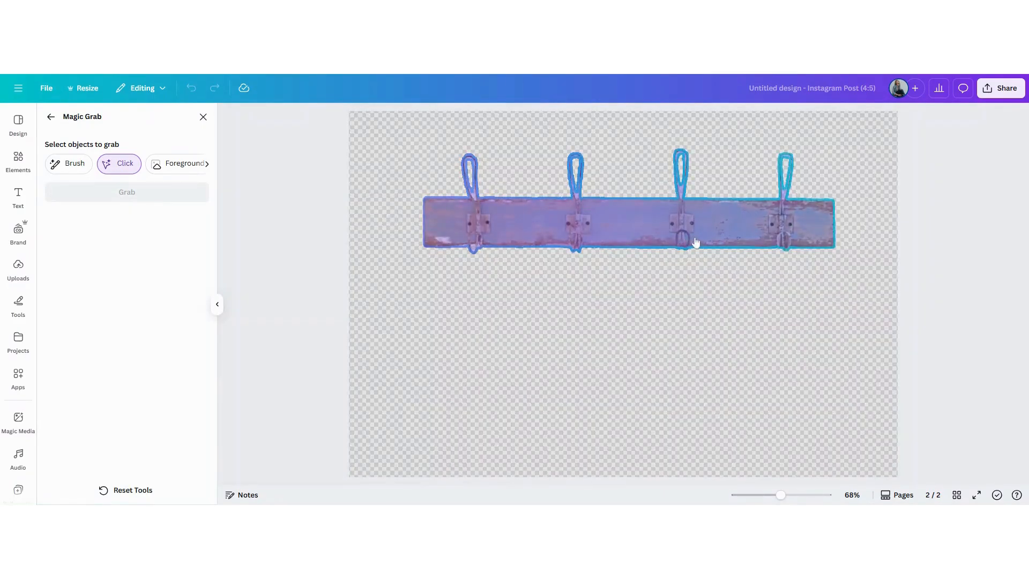
{"action": "left_click", "coordinate": [76, 163]}
{"action": "left_click_drag", "start_coordinate": [86, 223], "coordinate": [52, 224]}
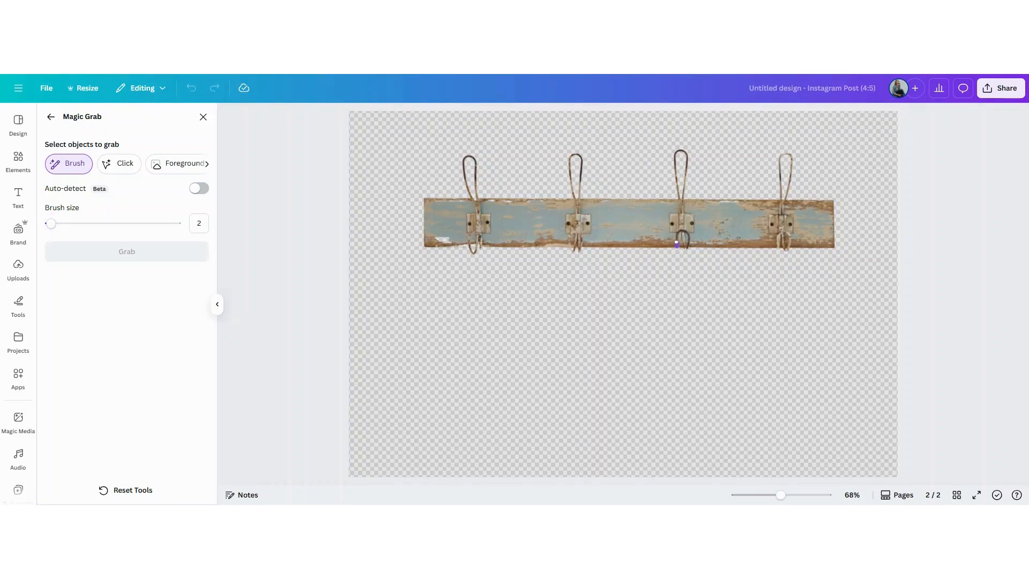
{"action": "left_click_drag", "start_coordinate": [676, 239], "coordinate": [677, 233]}
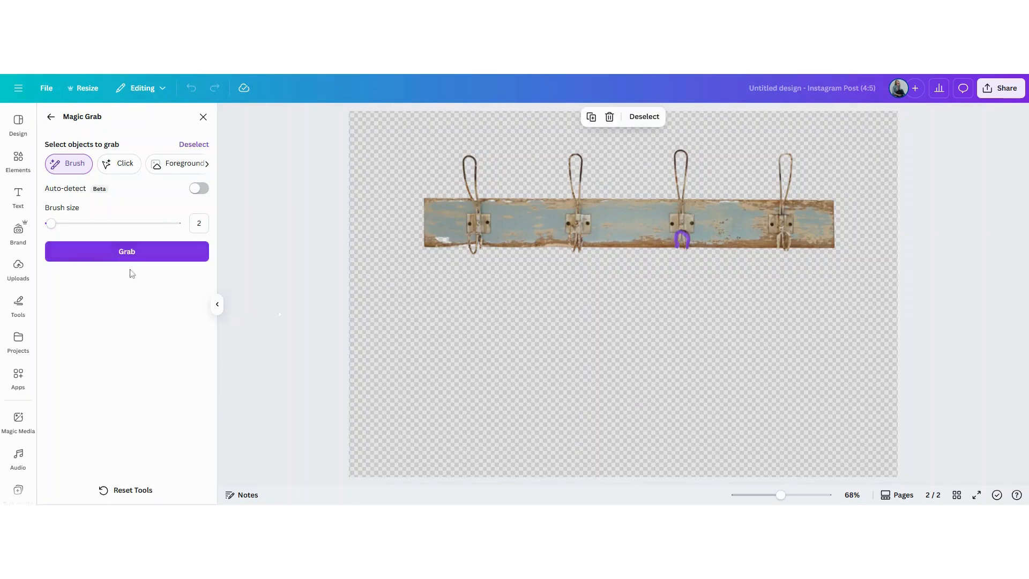
{"action": "left_click", "coordinate": [127, 251]}
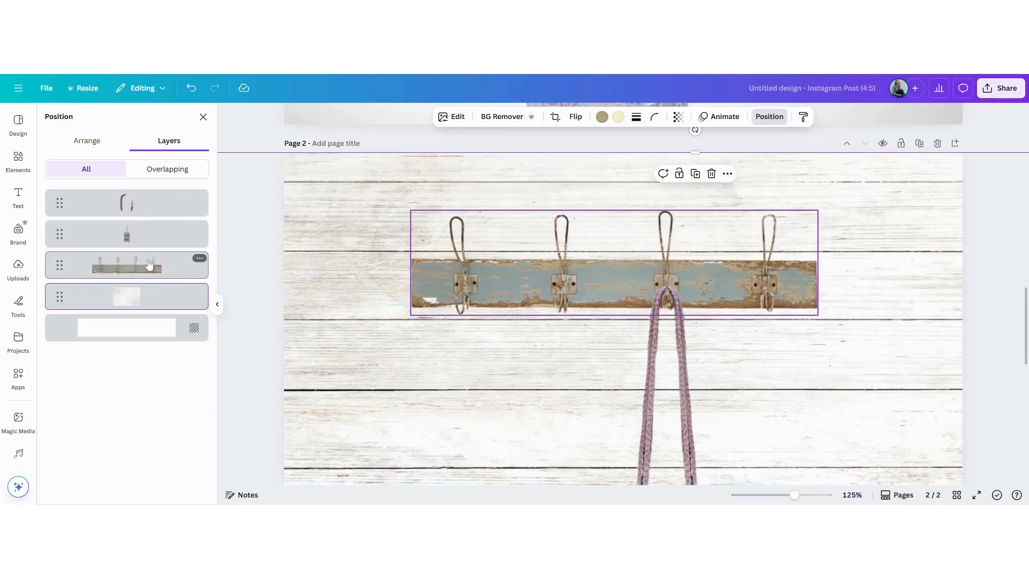
{"action": "key", "text": "alt"}
{"action": "key", "text": "alt"}
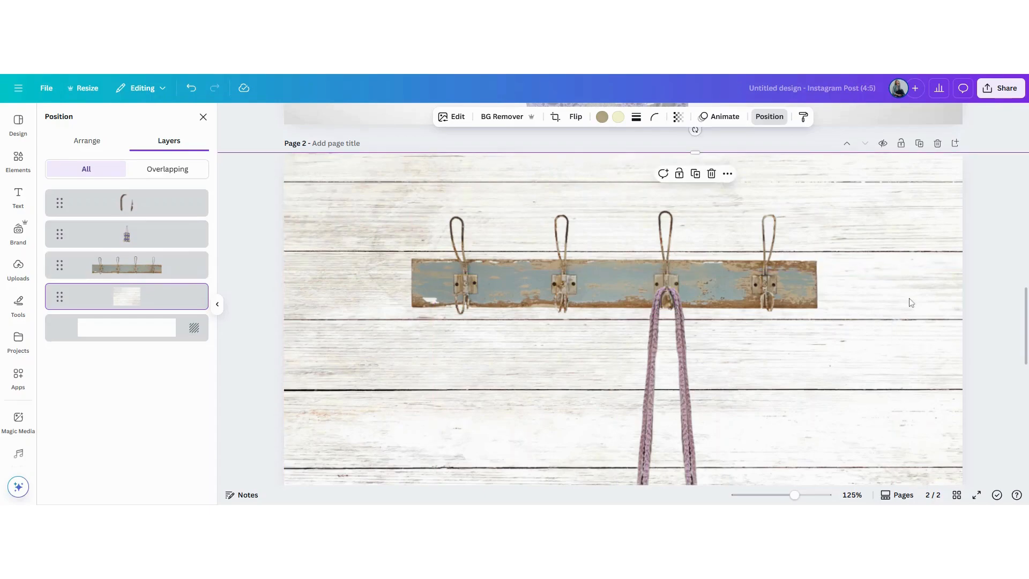
Apply a Drop shadow effect to the crochet bag hanging on page 2
{"action": "scroll", "coordinate": [909, 303], "scroll_direction": "down", "scroll_amount": 8}
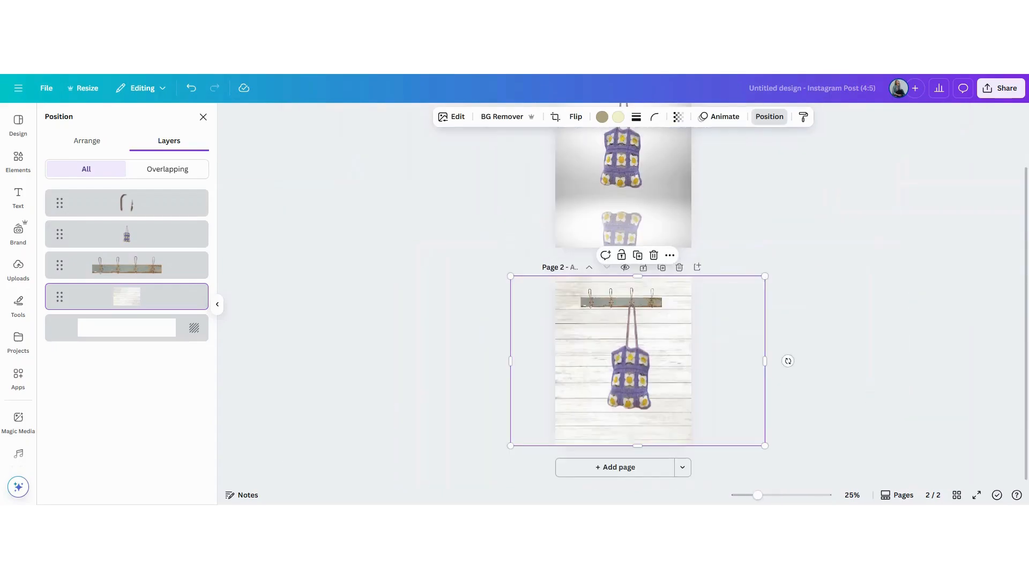
{"action": "left_click", "coordinate": [932, 337]}
{"action": "left_click", "coordinate": [930, 336]}
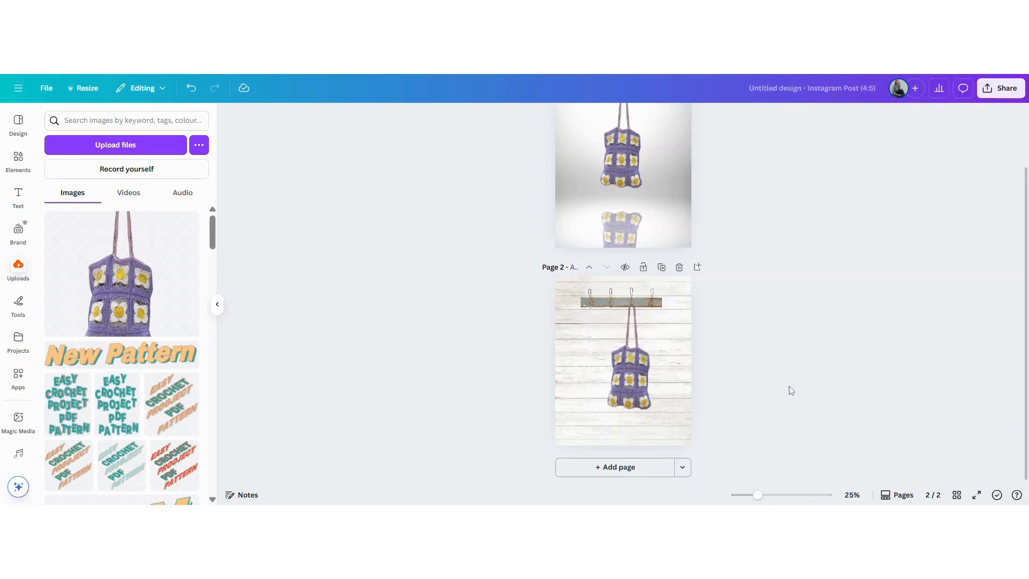
{"action": "scroll", "coordinate": [789, 390], "scroll_direction": "up", "scroll_amount": 3}
{"action": "scroll", "coordinate": [910, 389], "scroll_direction": "down", "scroll_amount": 4}
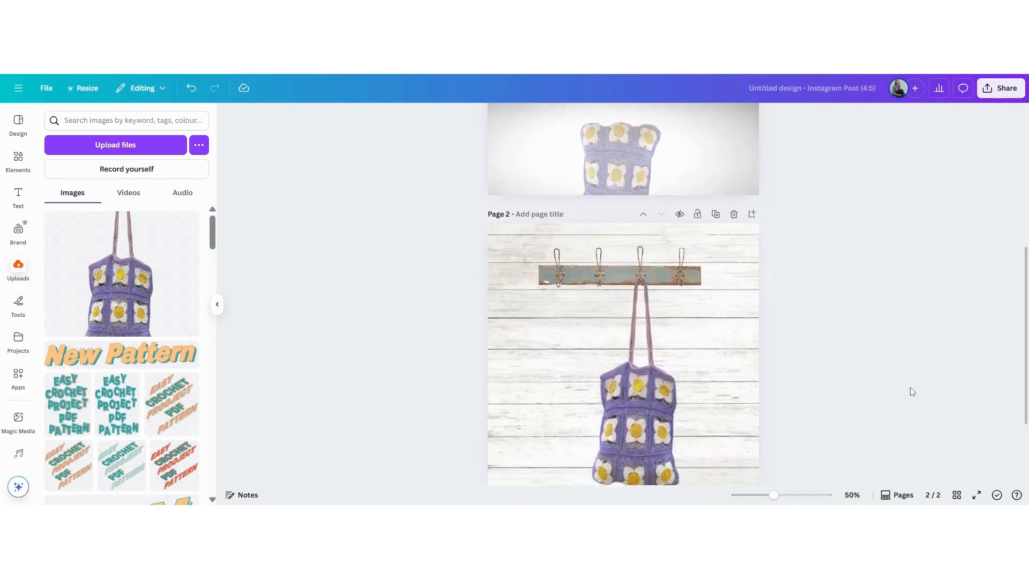
{"action": "scroll", "coordinate": [910, 386], "scroll_direction": "down", "scroll_amount": 1}
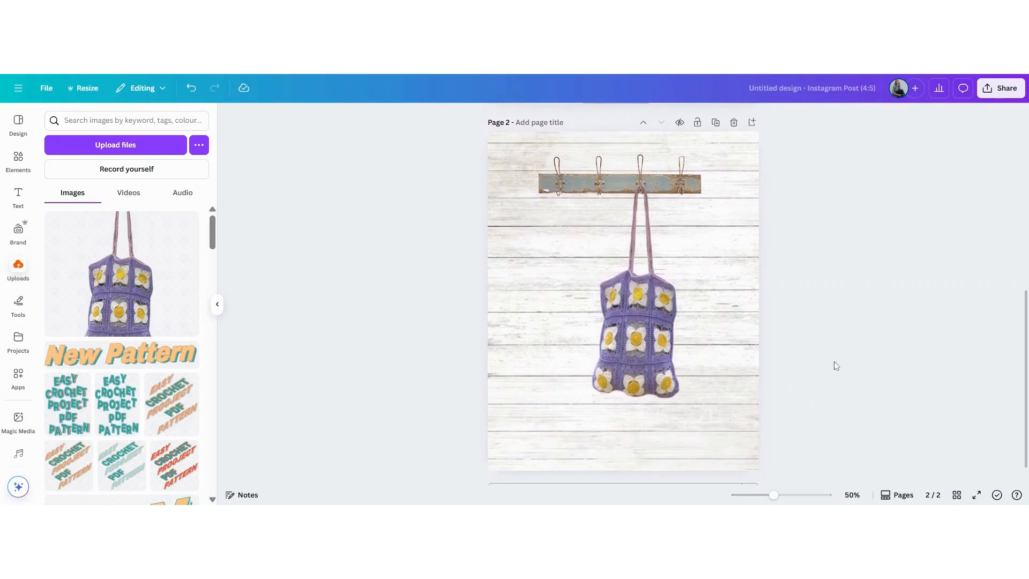
{"action": "left_click", "coordinate": [644, 327]}
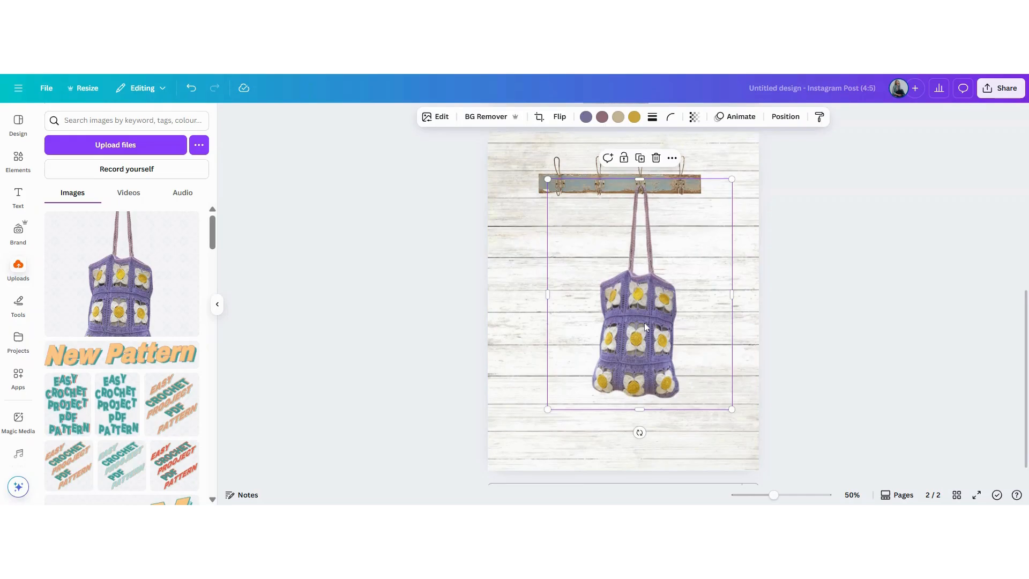
{"action": "left_click", "coordinate": [437, 118]}
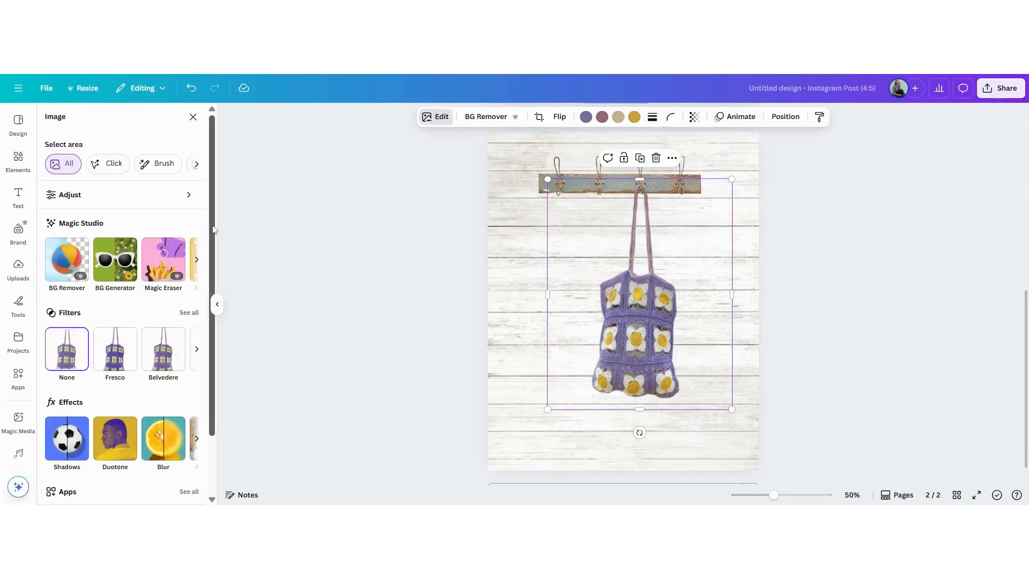
{"action": "scroll", "coordinate": [205, 275], "scroll_direction": "down", "scroll_amount": 2}
{"action": "scroll", "coordinate": [204, 275], "scroll_direction": "down", "scroll_amount": 1}
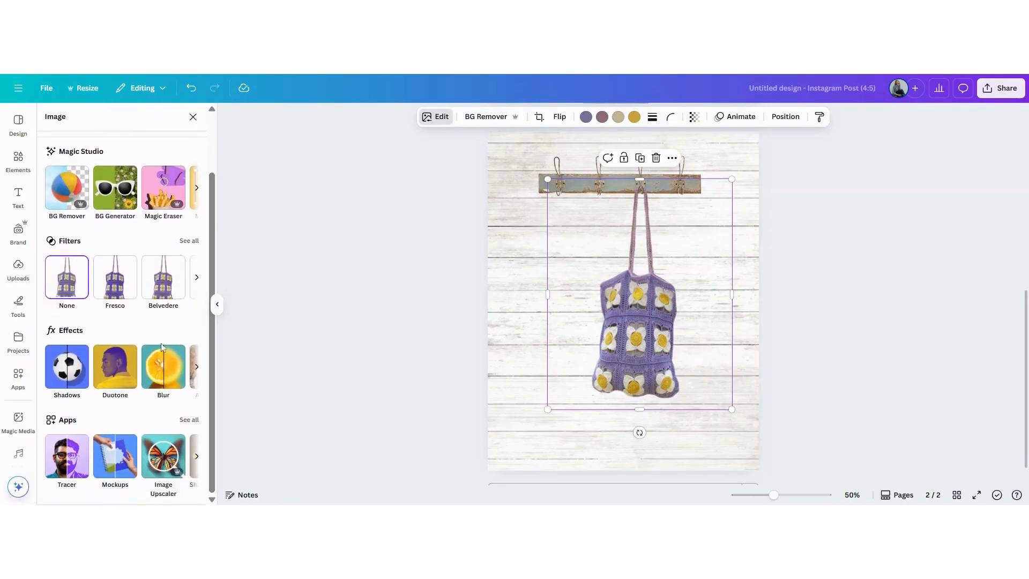
{"action": "left_click", "coordinate": [63, 368]}
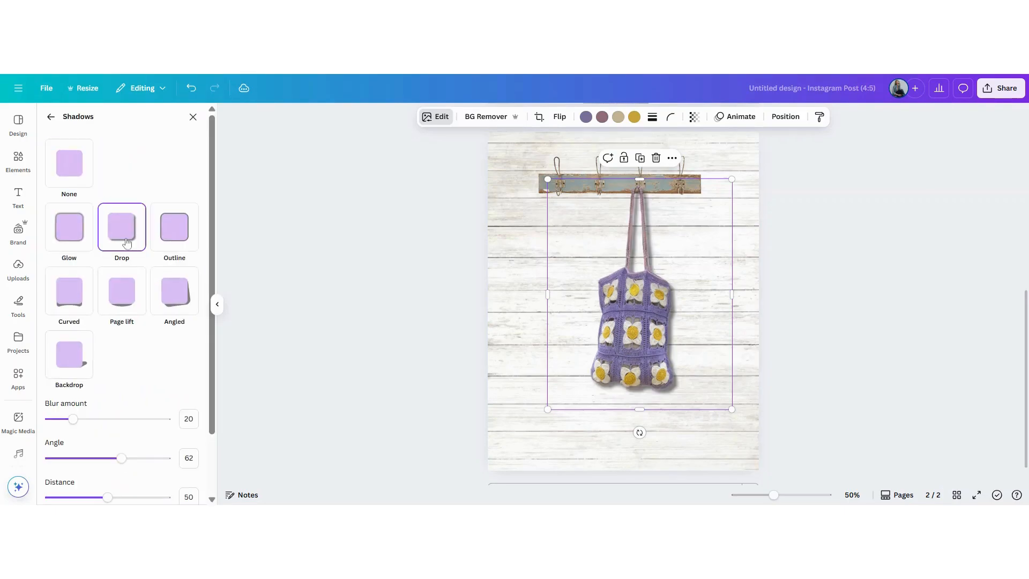
Soften the bag's drop shadow by choosing a lighter shadow colour
{"action": "scroll", "coordinate": [198, 465], "scroll_direction": "down", "scroll_amount": 3}
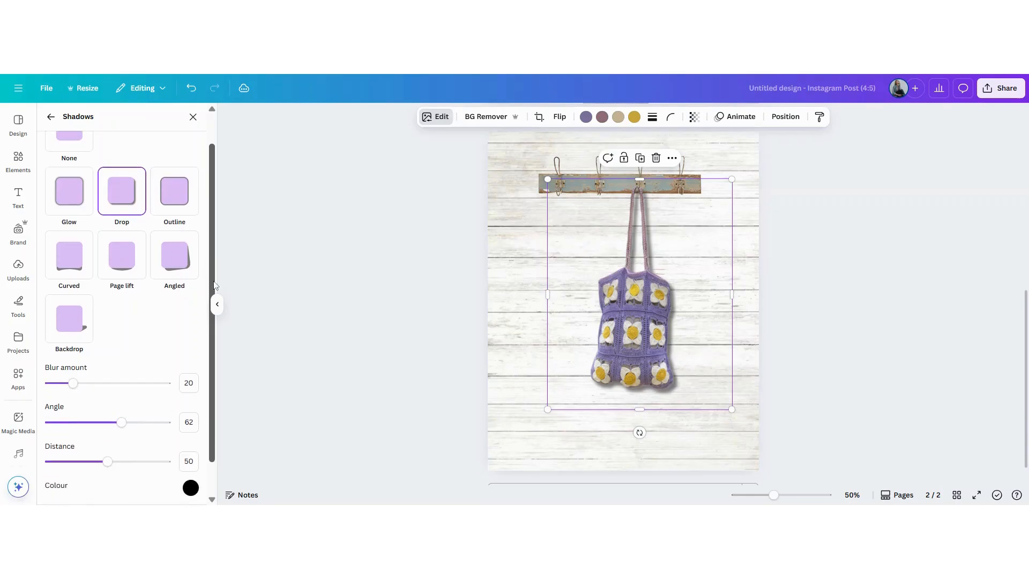
{"action": "left_click", "coordinate": [190, 450]}
{"action": "left_click_drag", "start_coordinate": [193, 360], "coordinate": [193, 351]}
{"action": "left_click", "coordinate": [154, 301]}
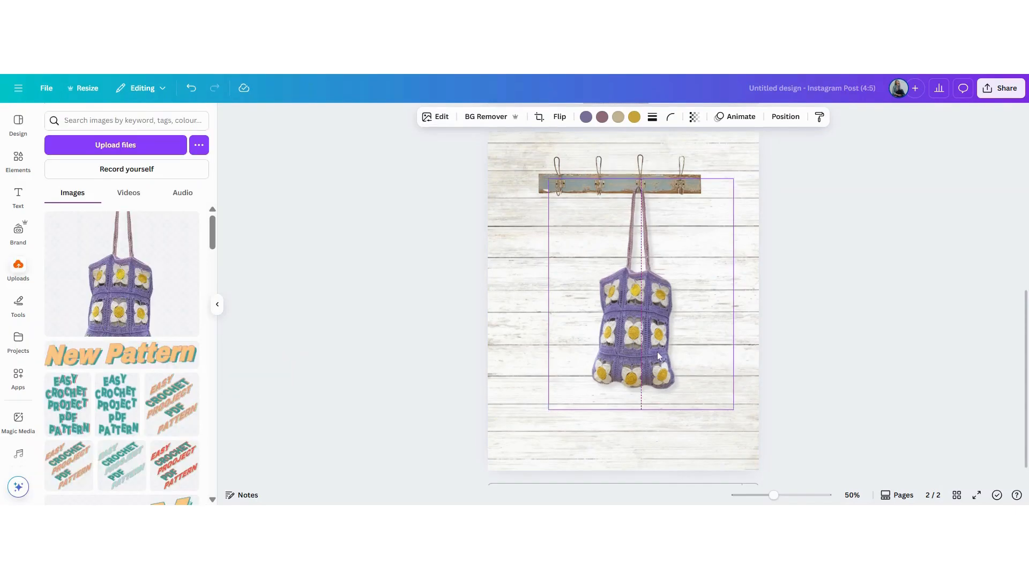
Nudge the shadowed bag slightly down so its straps line up with the rack's third hook, and check the fit up close
{"action": "left_click_drag", "start_coordinate": [658, 355], "coordinate": [658, 359]}
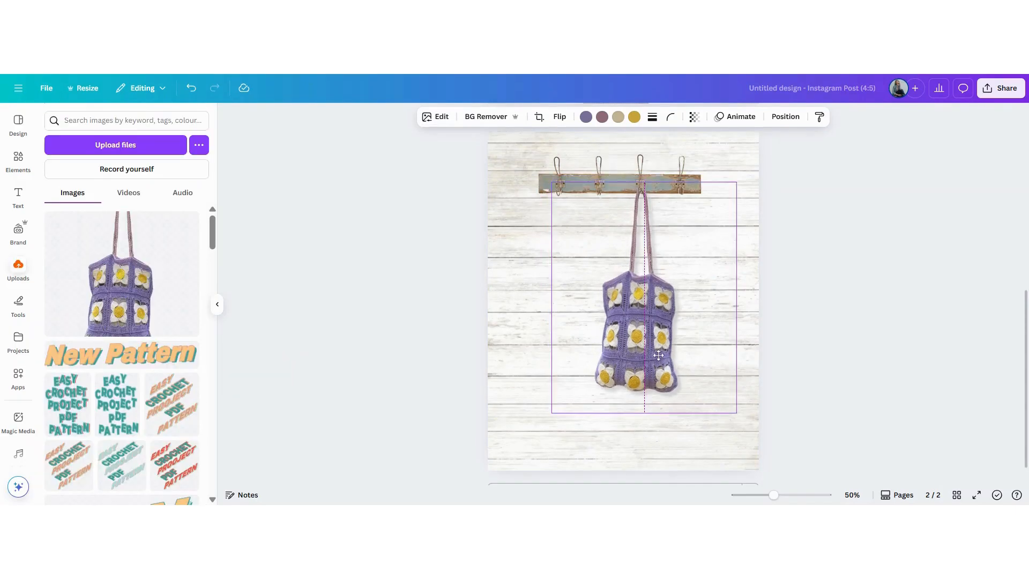
{"action": "key", "text": "ctrl+plus"}
{"action": "key", "text": "ctrl+plus"}
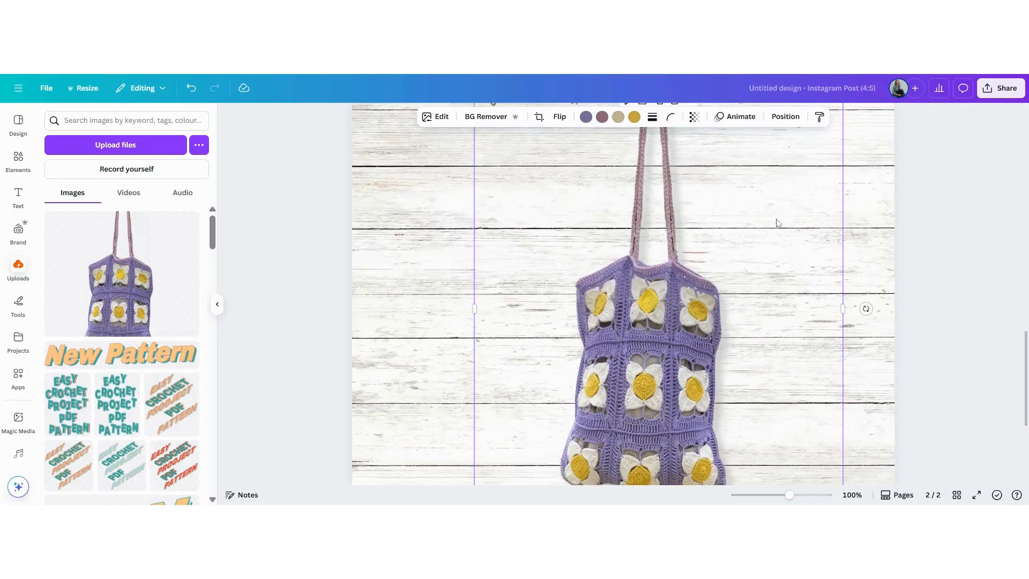
{"action": "scroll", "coordinate": [990, 326], "scroll_direction": "up", "scroll_amount": 1}
{"action": "scroll", "coordinate": [989, 325], "scroll_direction": "up", "scroll_amount": 2}
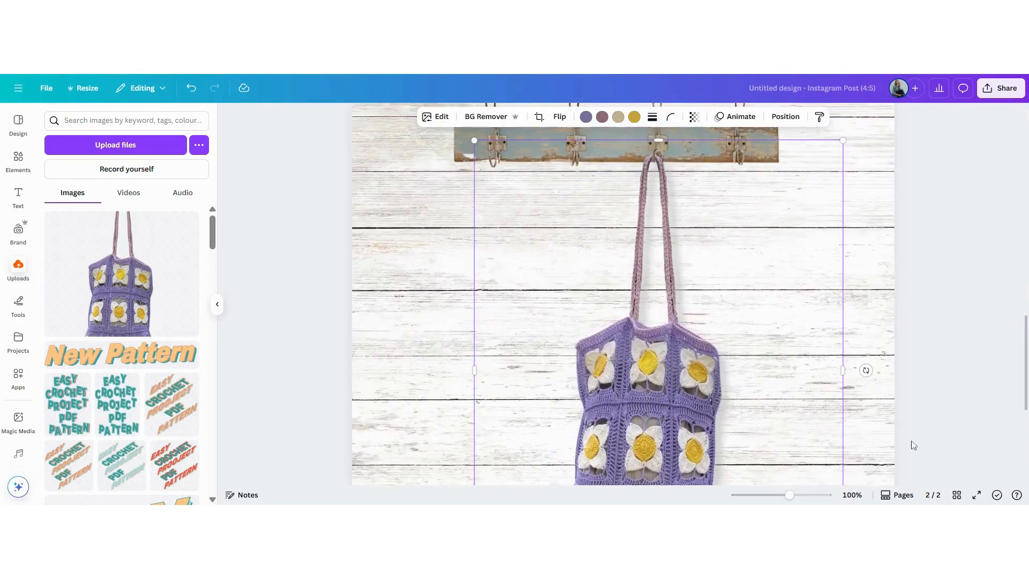
{"action": "scroll", "coordinate": [833, 401], "scroll_direction": "up", "scroll_amount": 1}
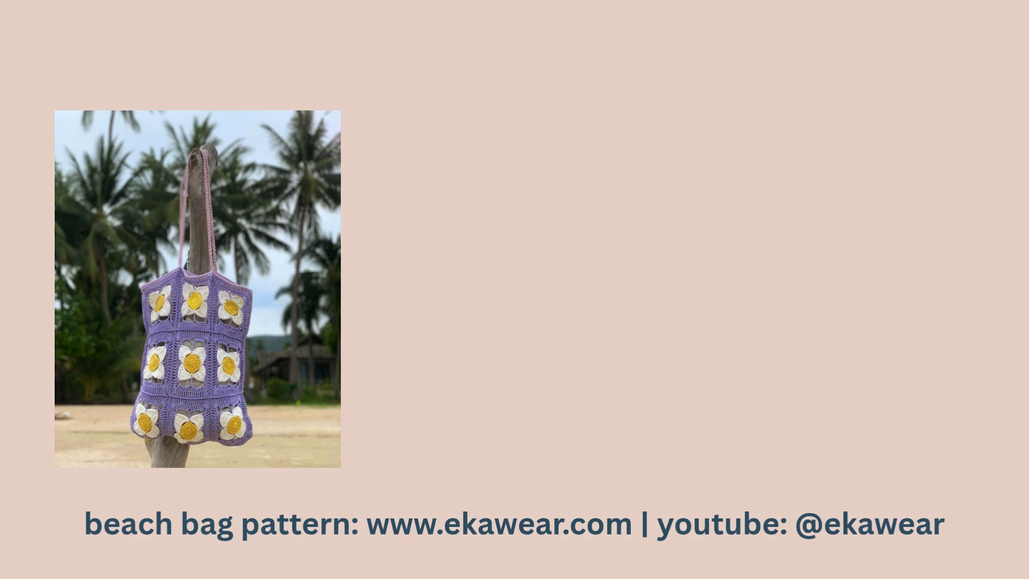